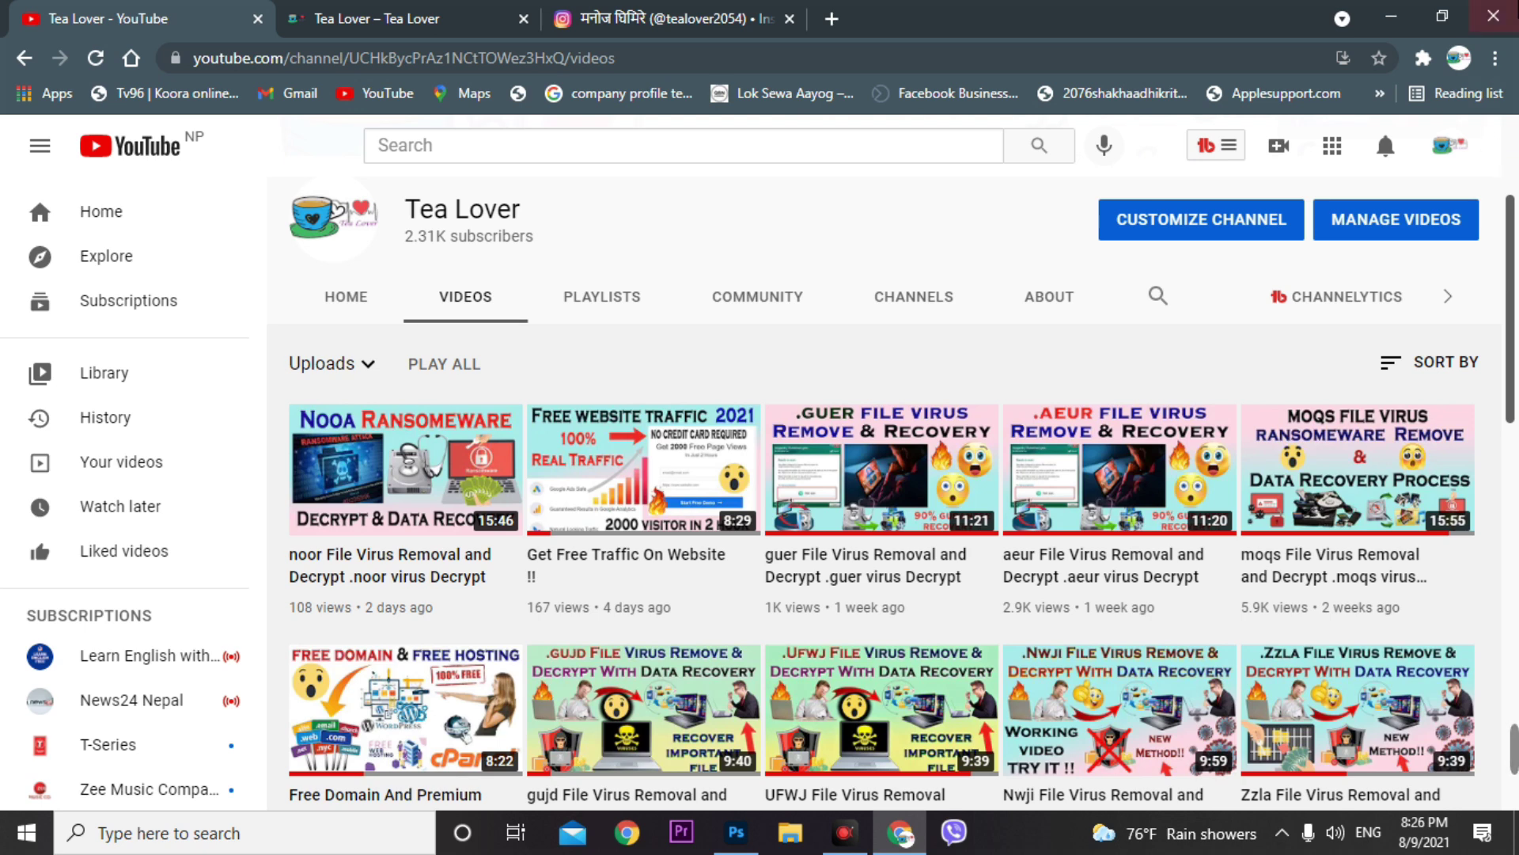
scroll(908, 531, down, 2)
scroll(907, 532, up, 3)
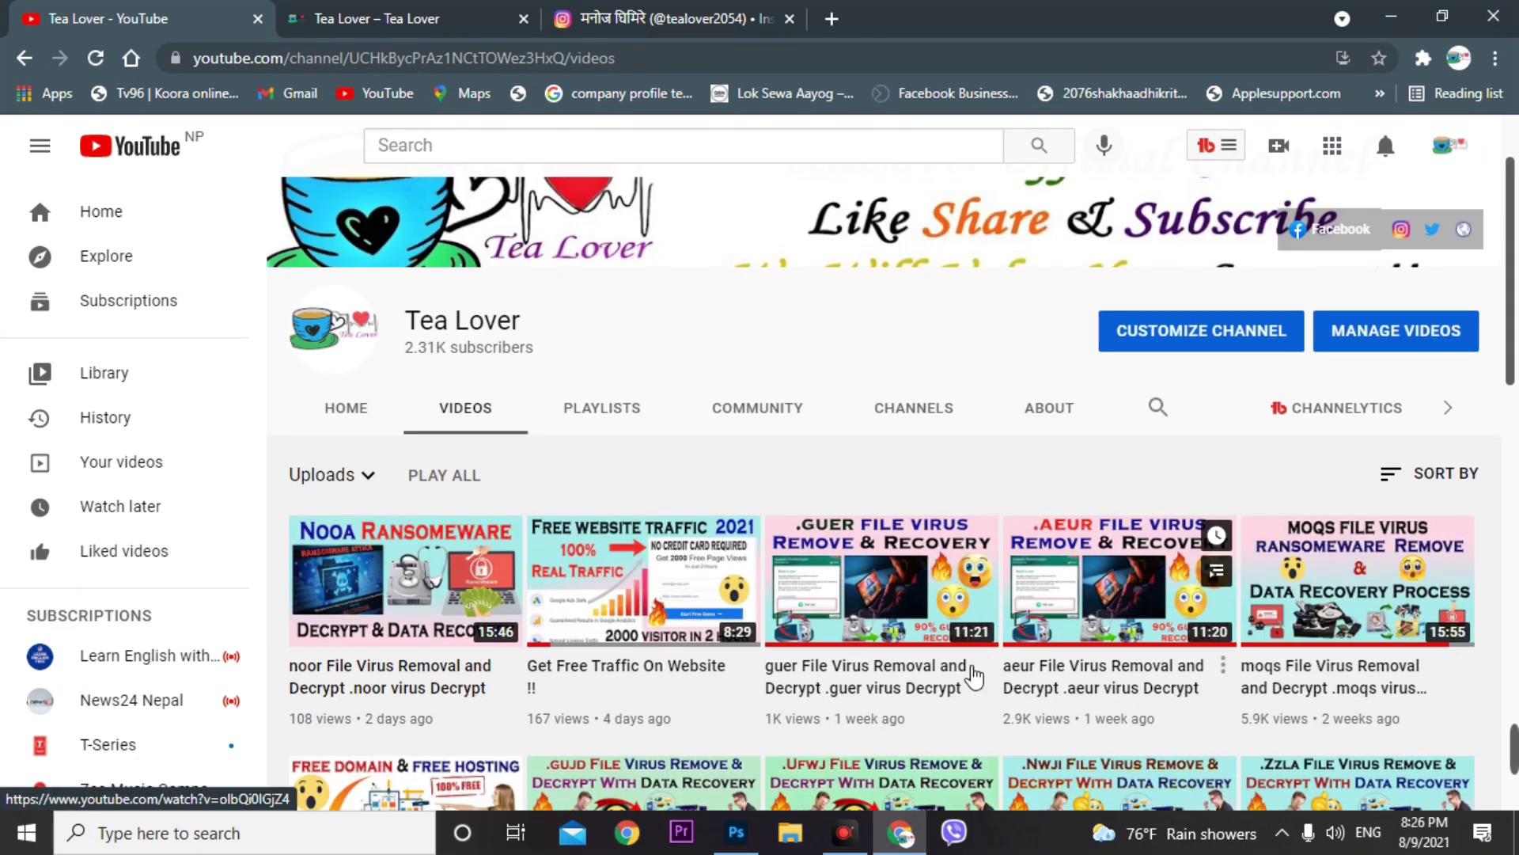
scroll(629, 614, down, 1)
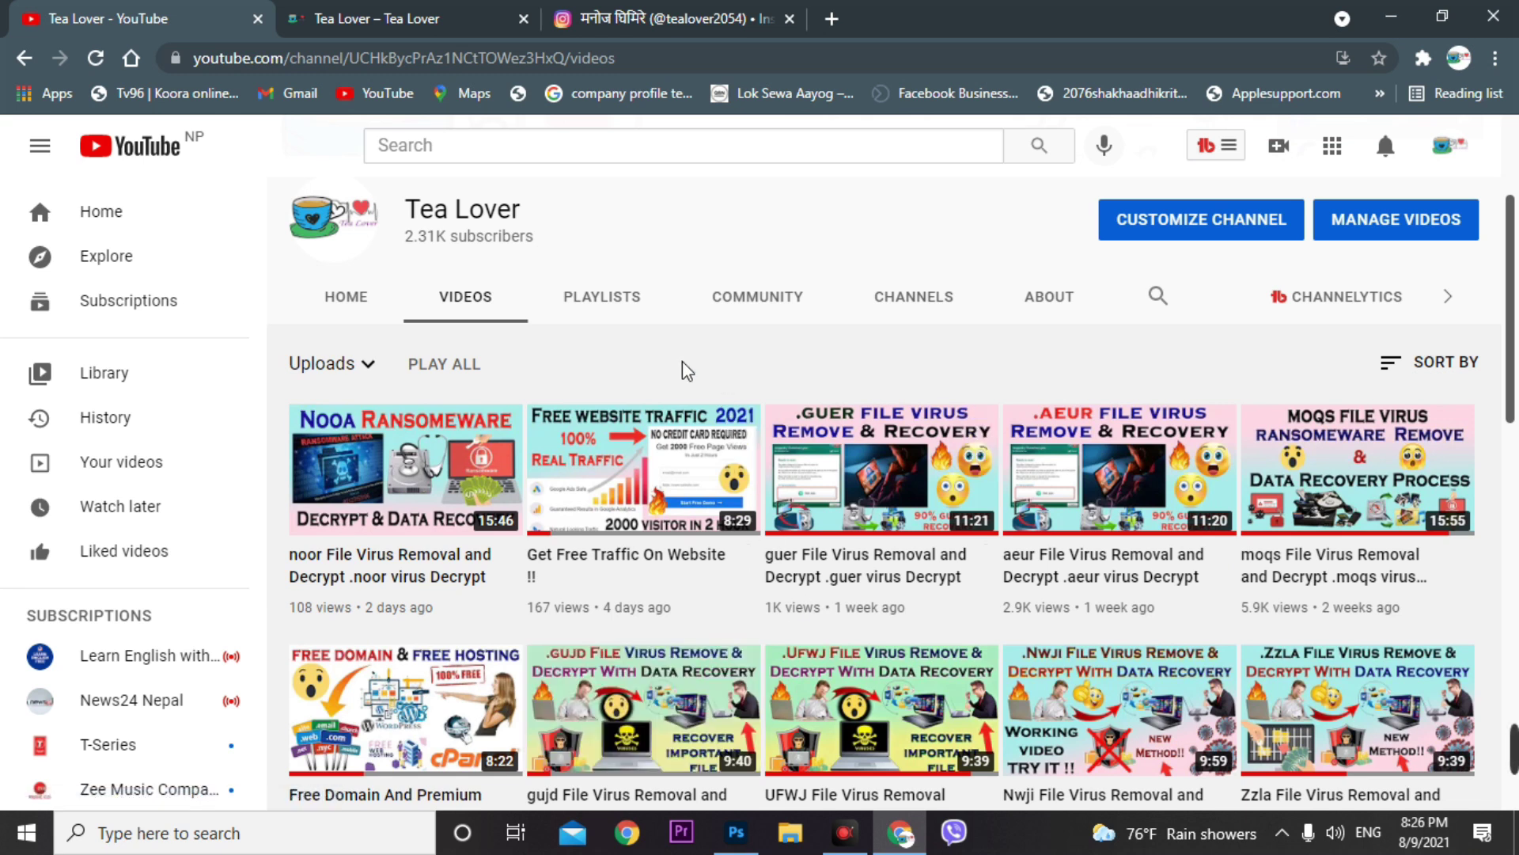
Switch to the Tea Lover website's home page and point out its web address
click(388, 17)
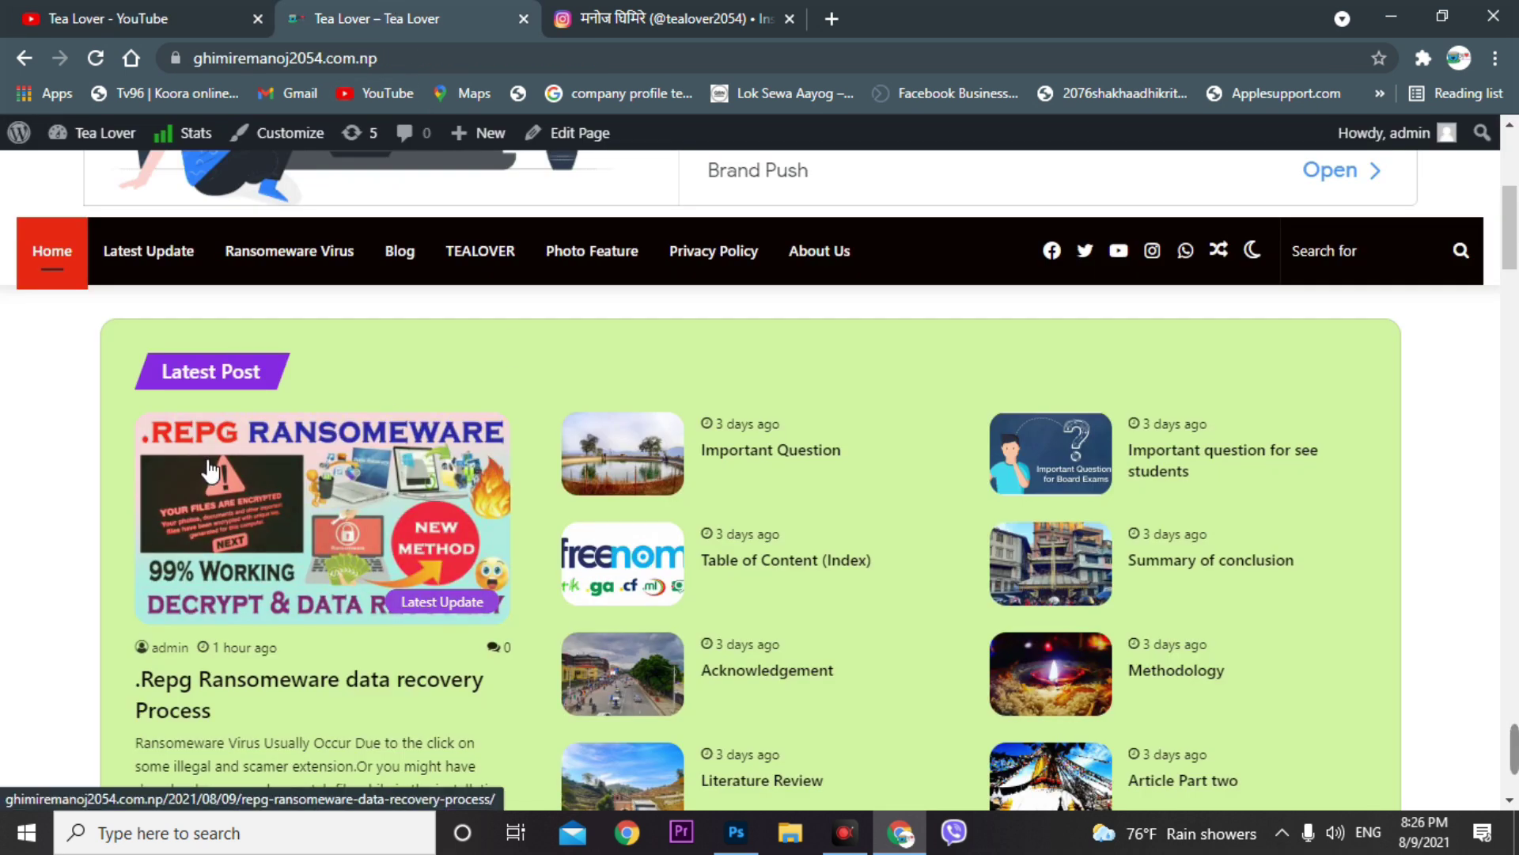
scroll(257, 437, up, 6)
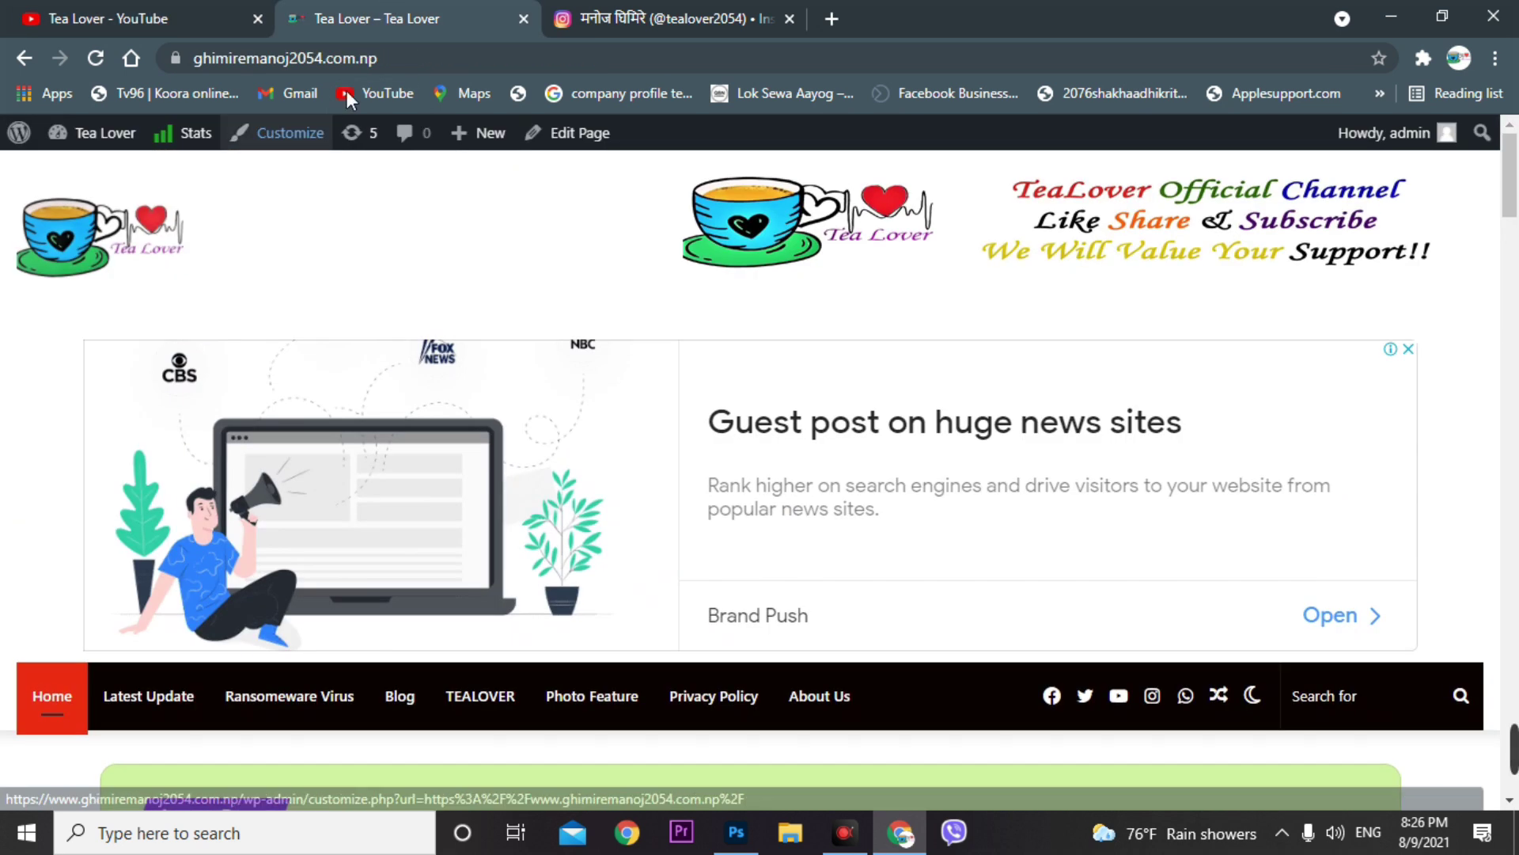
click(377, 57)
right_click(340, 52)
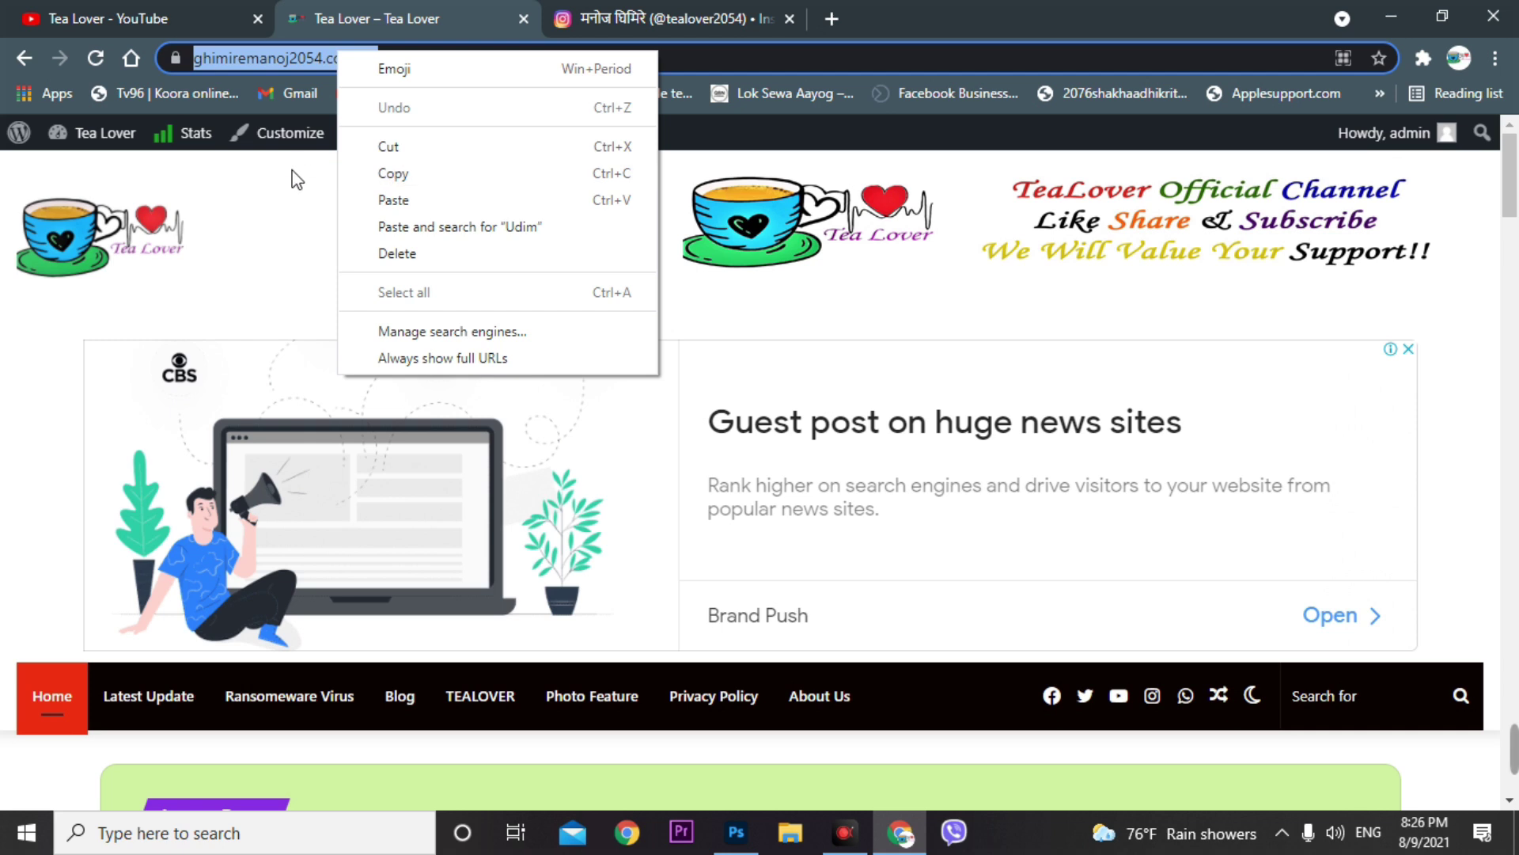
click(4, 410)
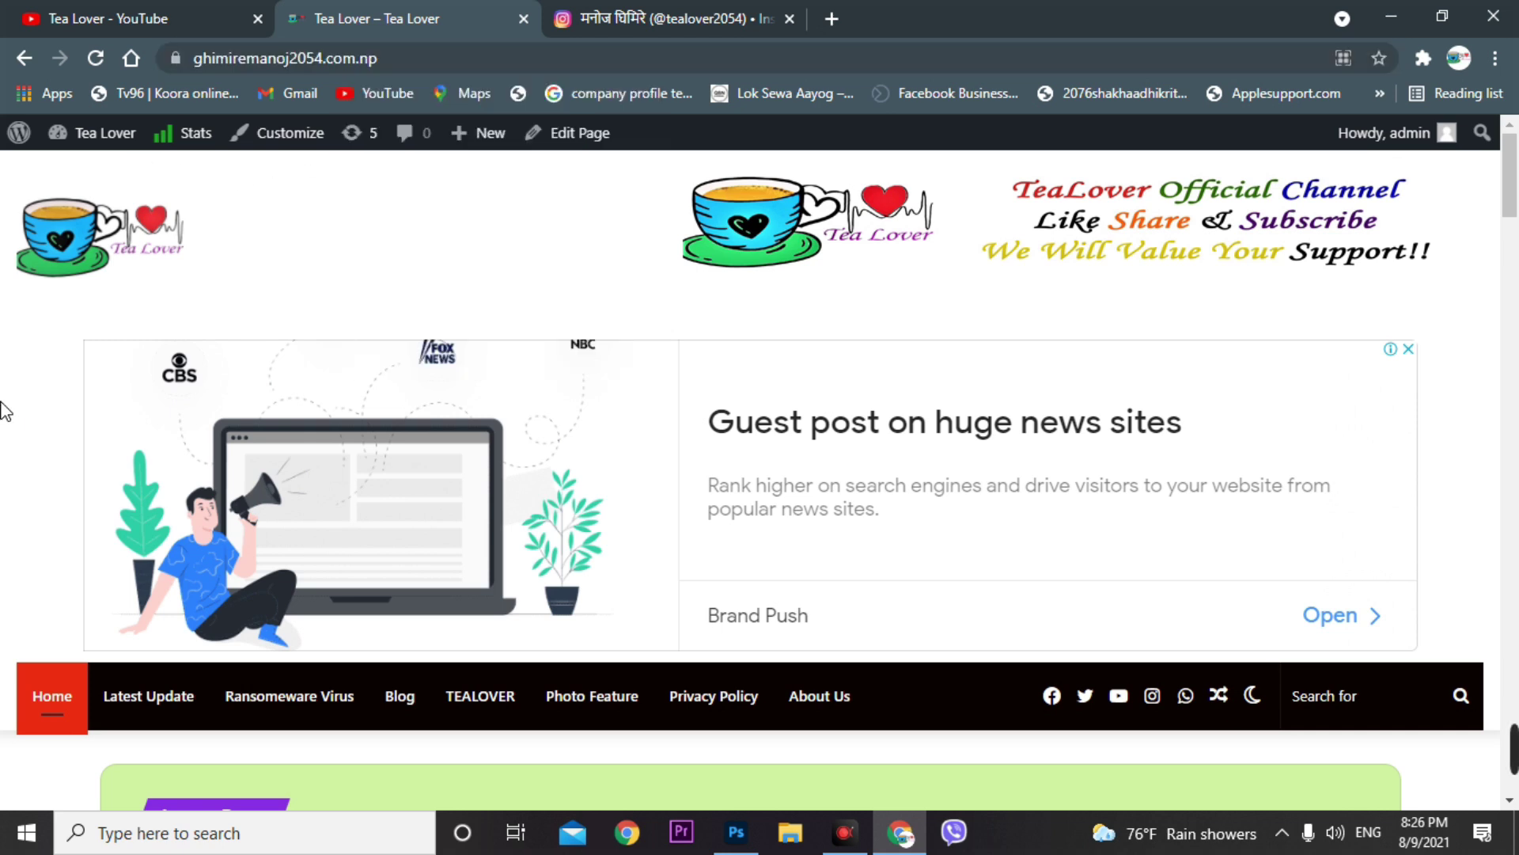
Open the ".Repg Ransomeware data recovery Process" post from the latest posts and look over its instructions and download section
scroll(418, 316, down, 3)
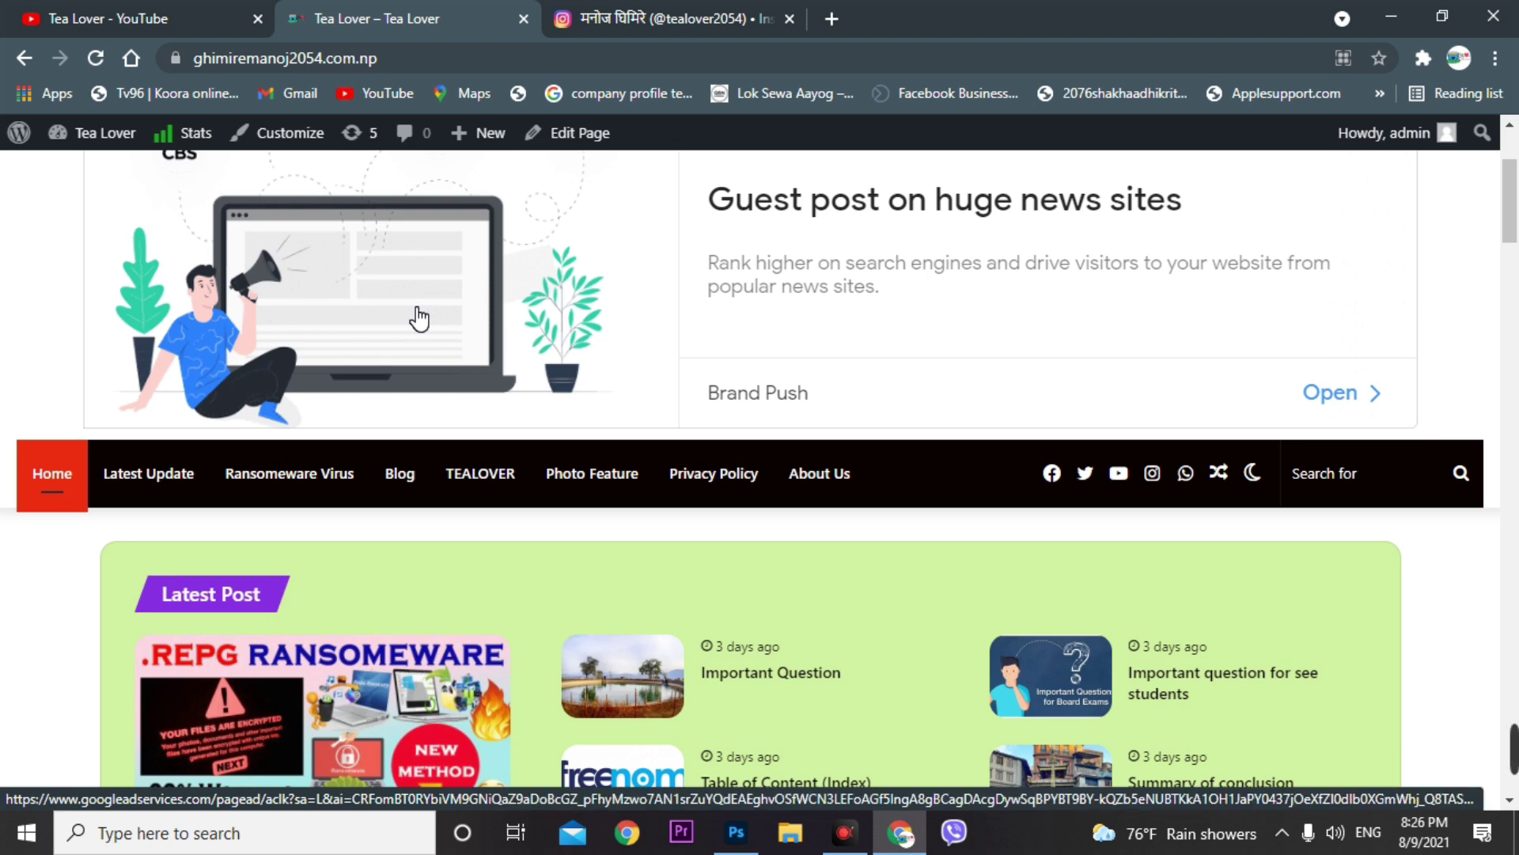
scroll(448, 360, down, 1)
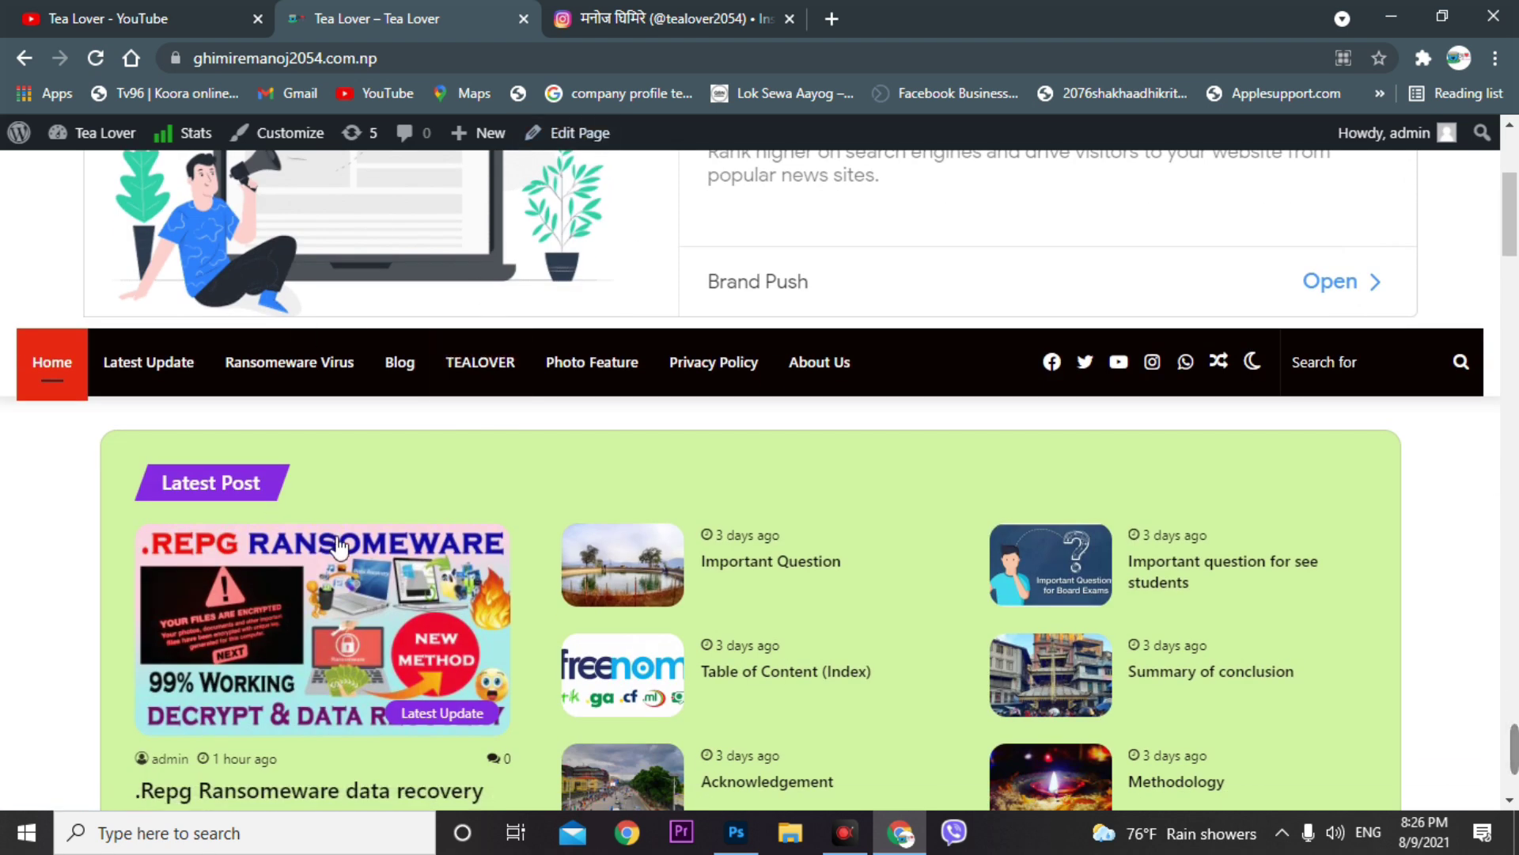
scroll(320, 513, down, 3)
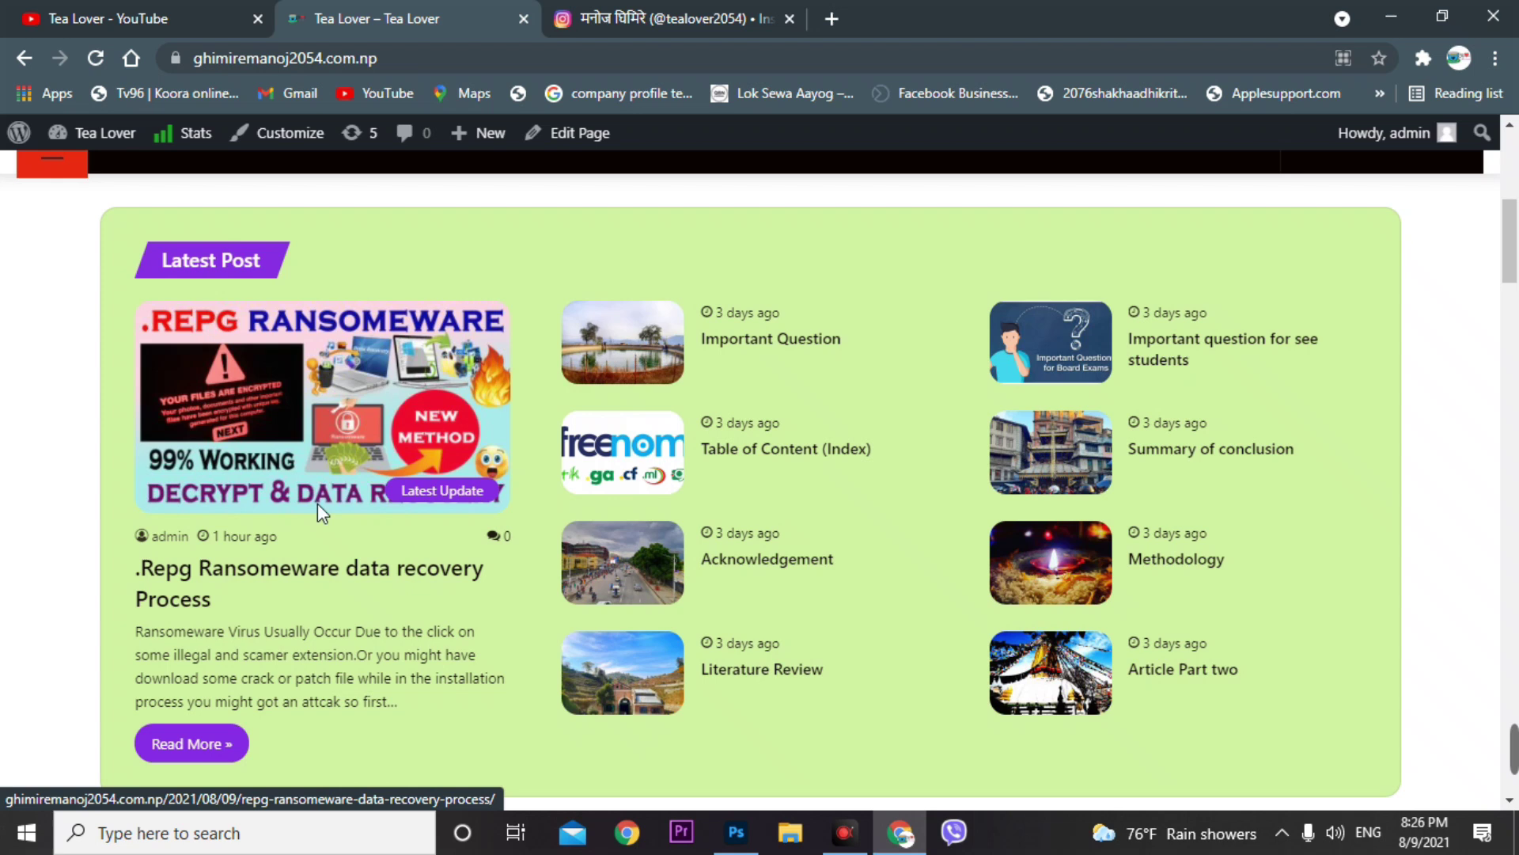
click(281, 580)
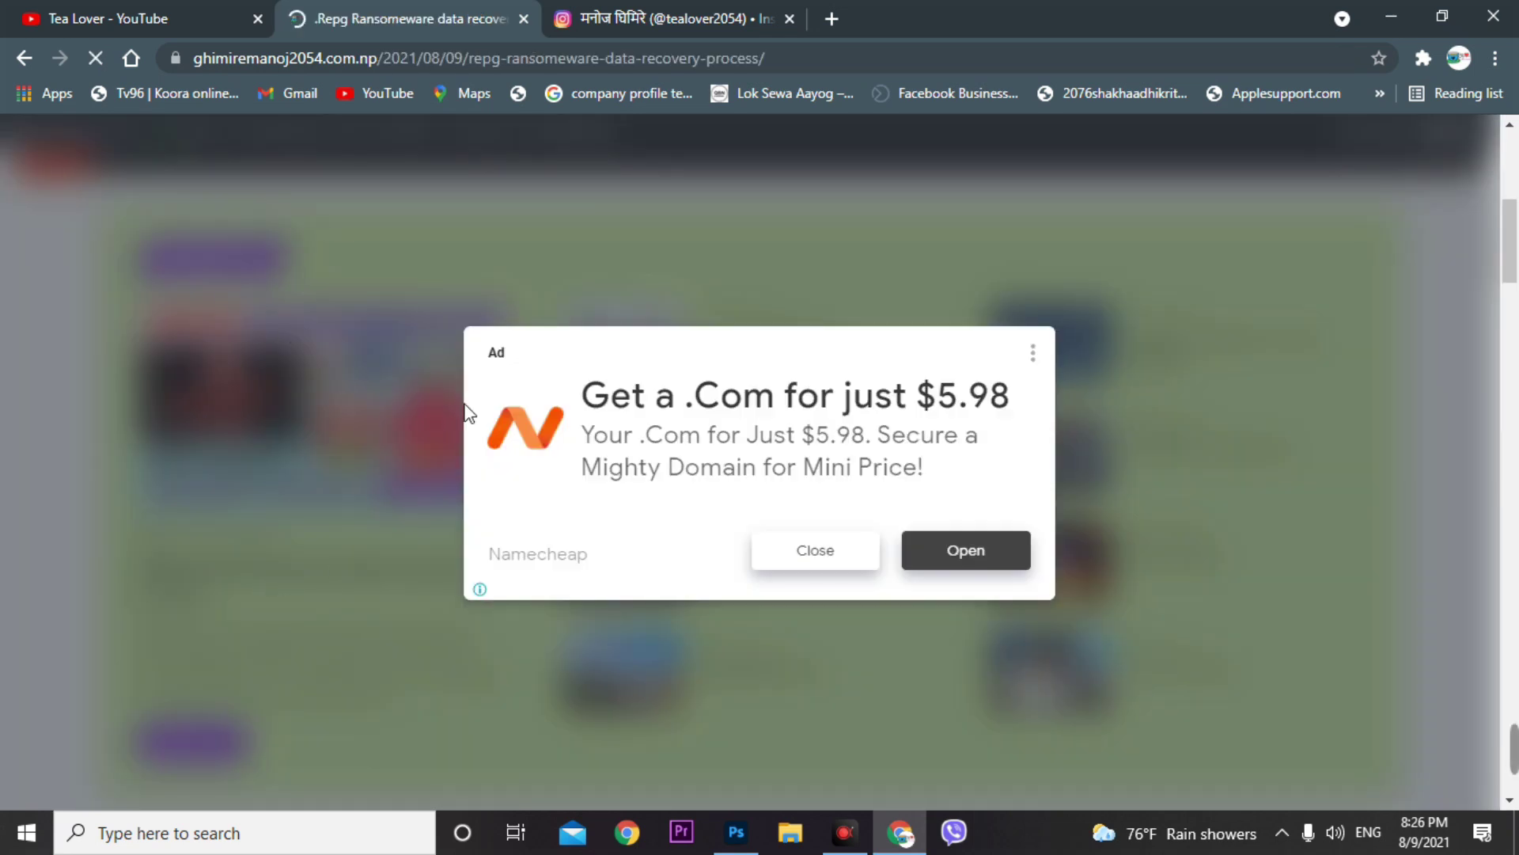
click(469, 323)
scroll(490, 396, down, 6)
scroll(497, 463, down, 10)
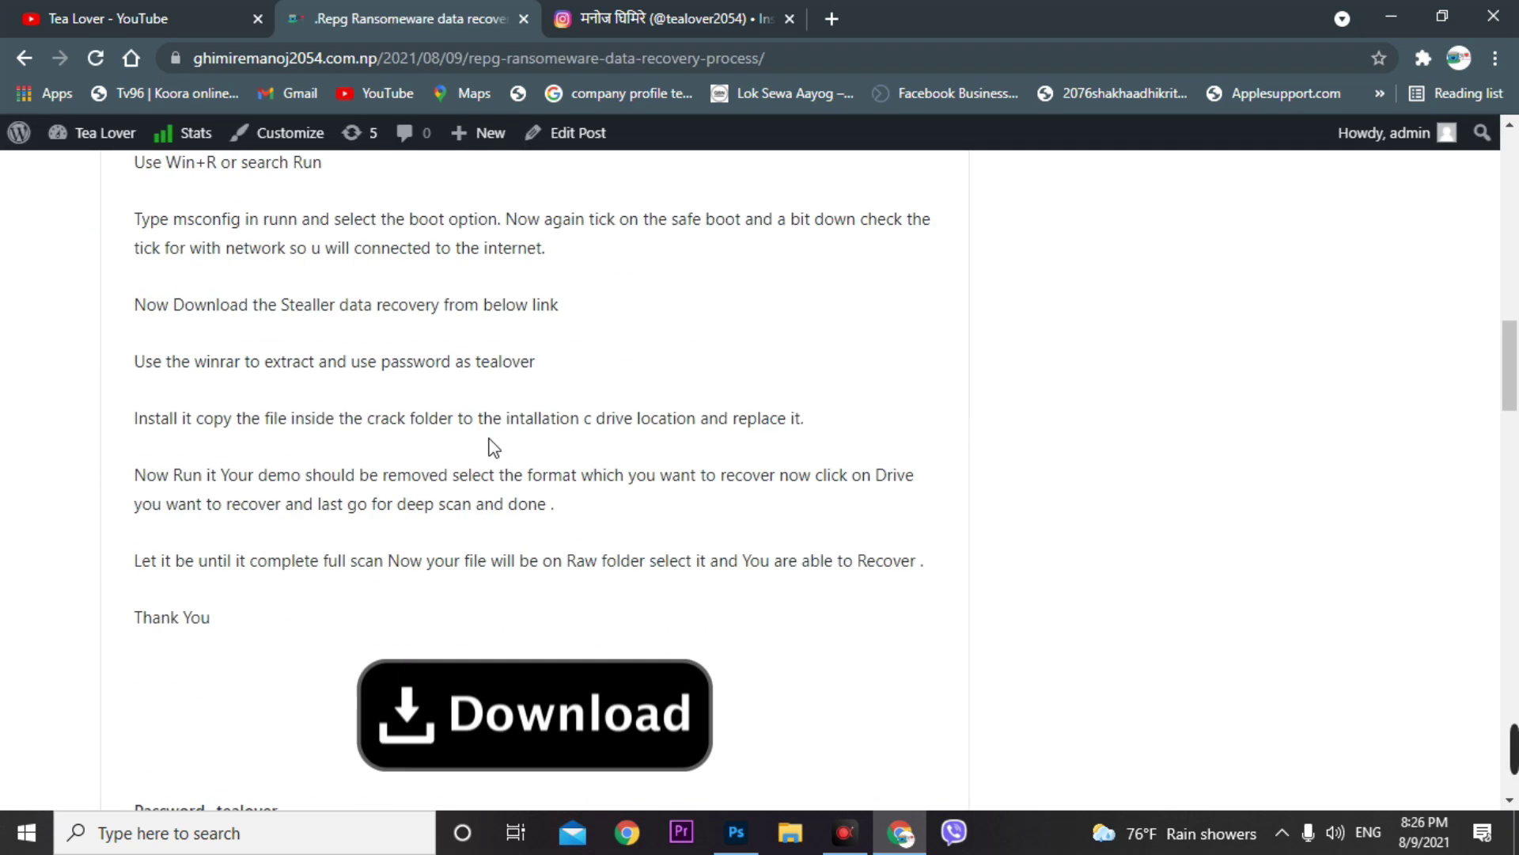
scroll(409, 435, up, 3)
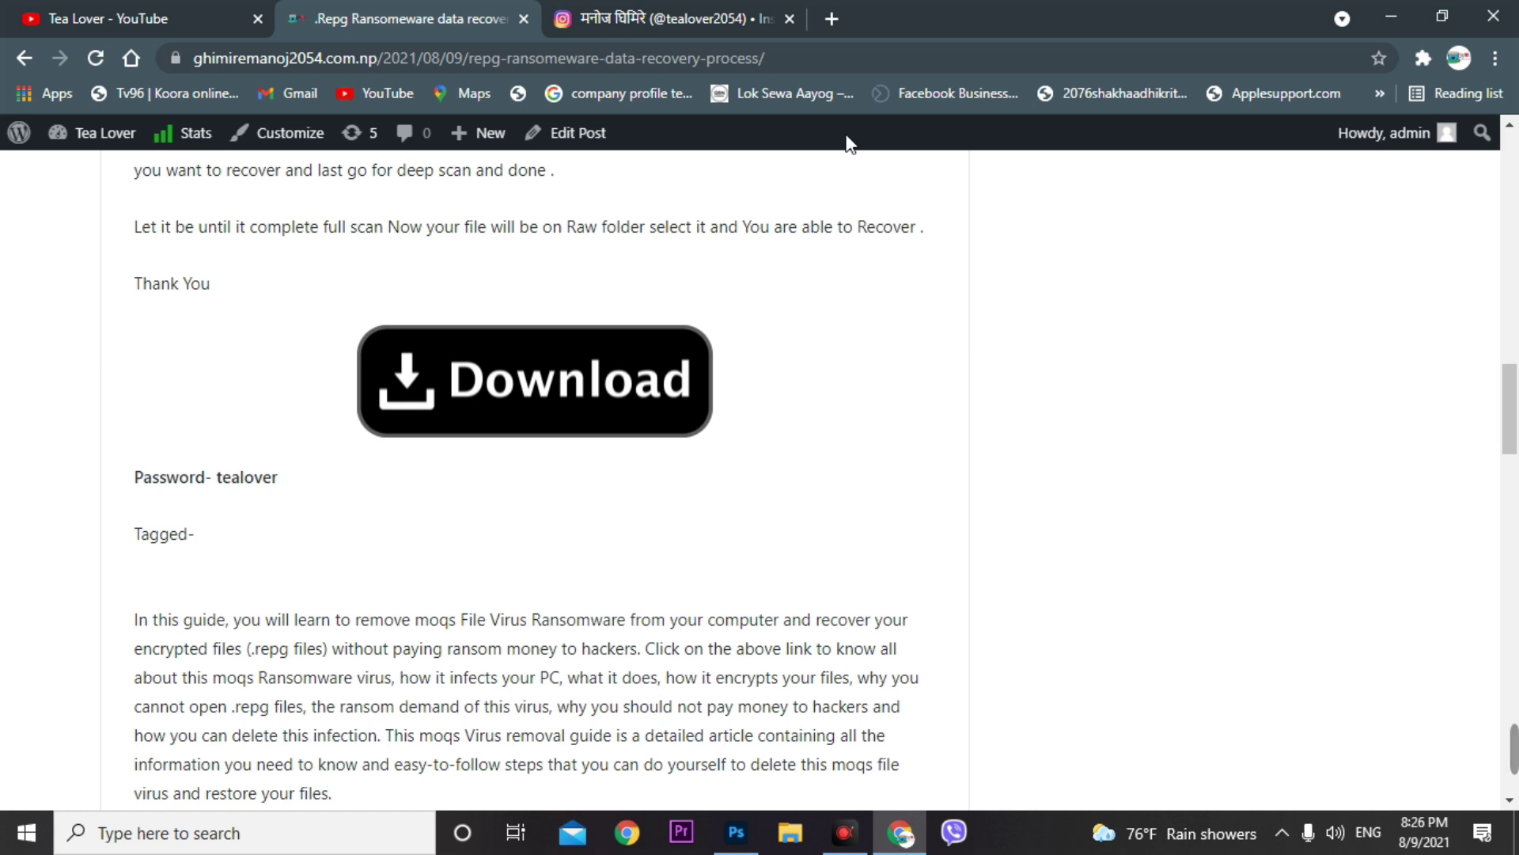
Return to the Tea Lover YouTube channel and look through its uploaded videos
click(62, 21)
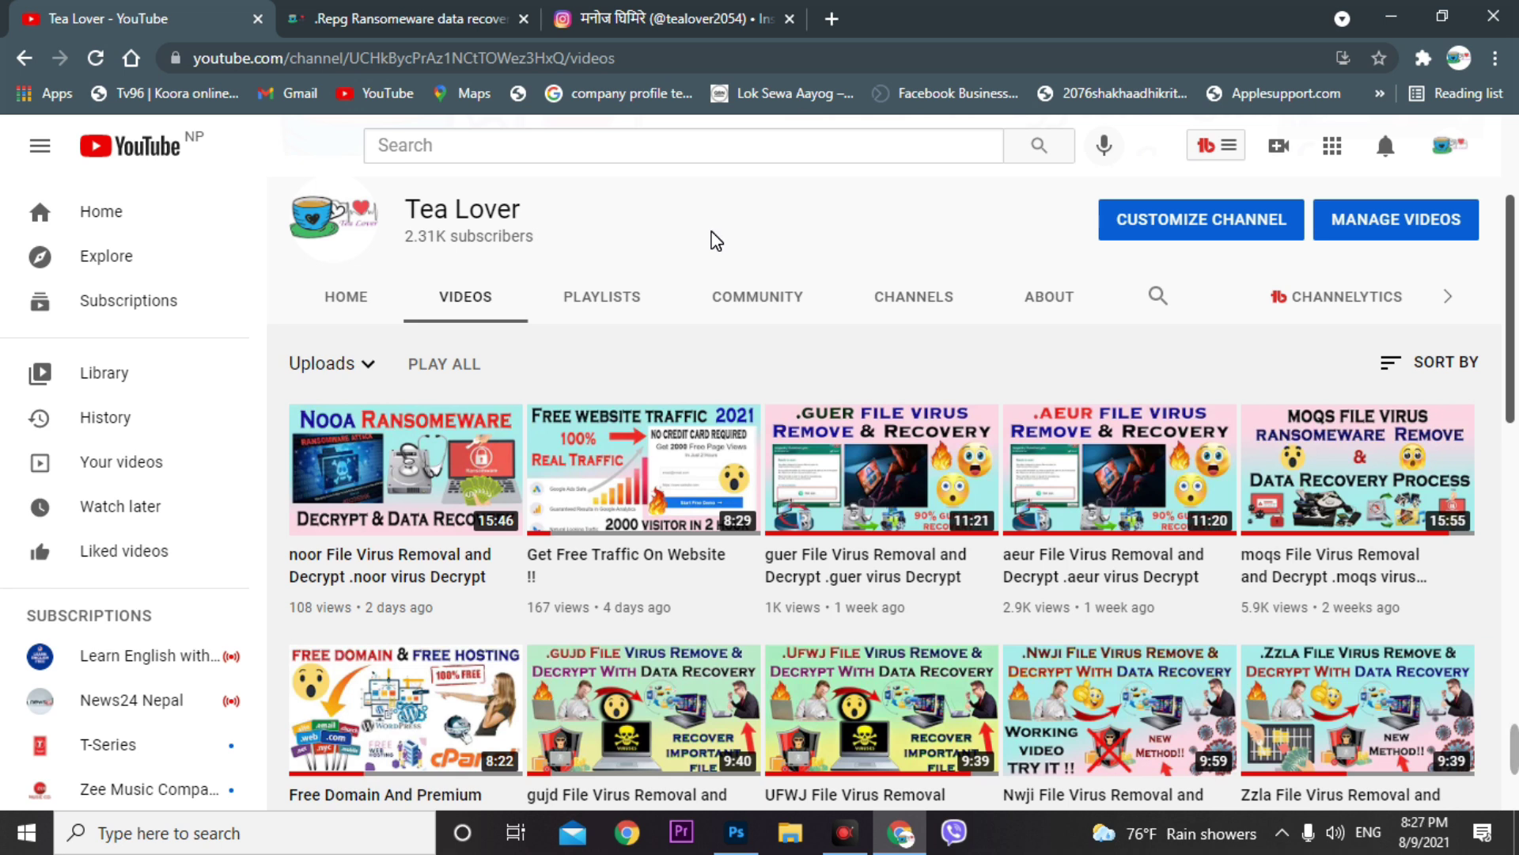
scroll(884, 324, down, 1)
scroll(916, 720, down, 3)
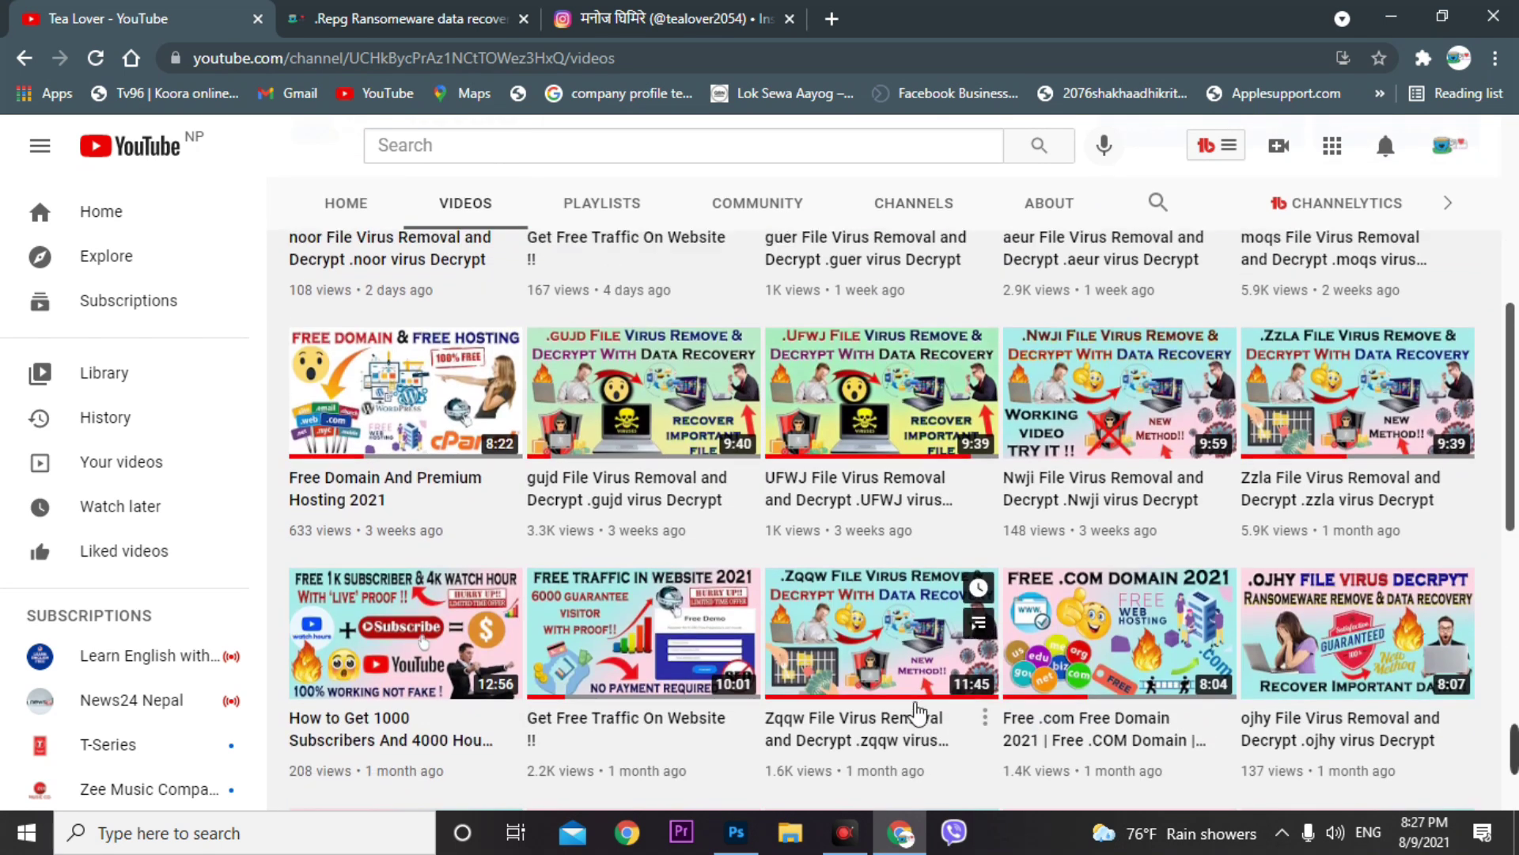
scroll(888, 553, up, 7)
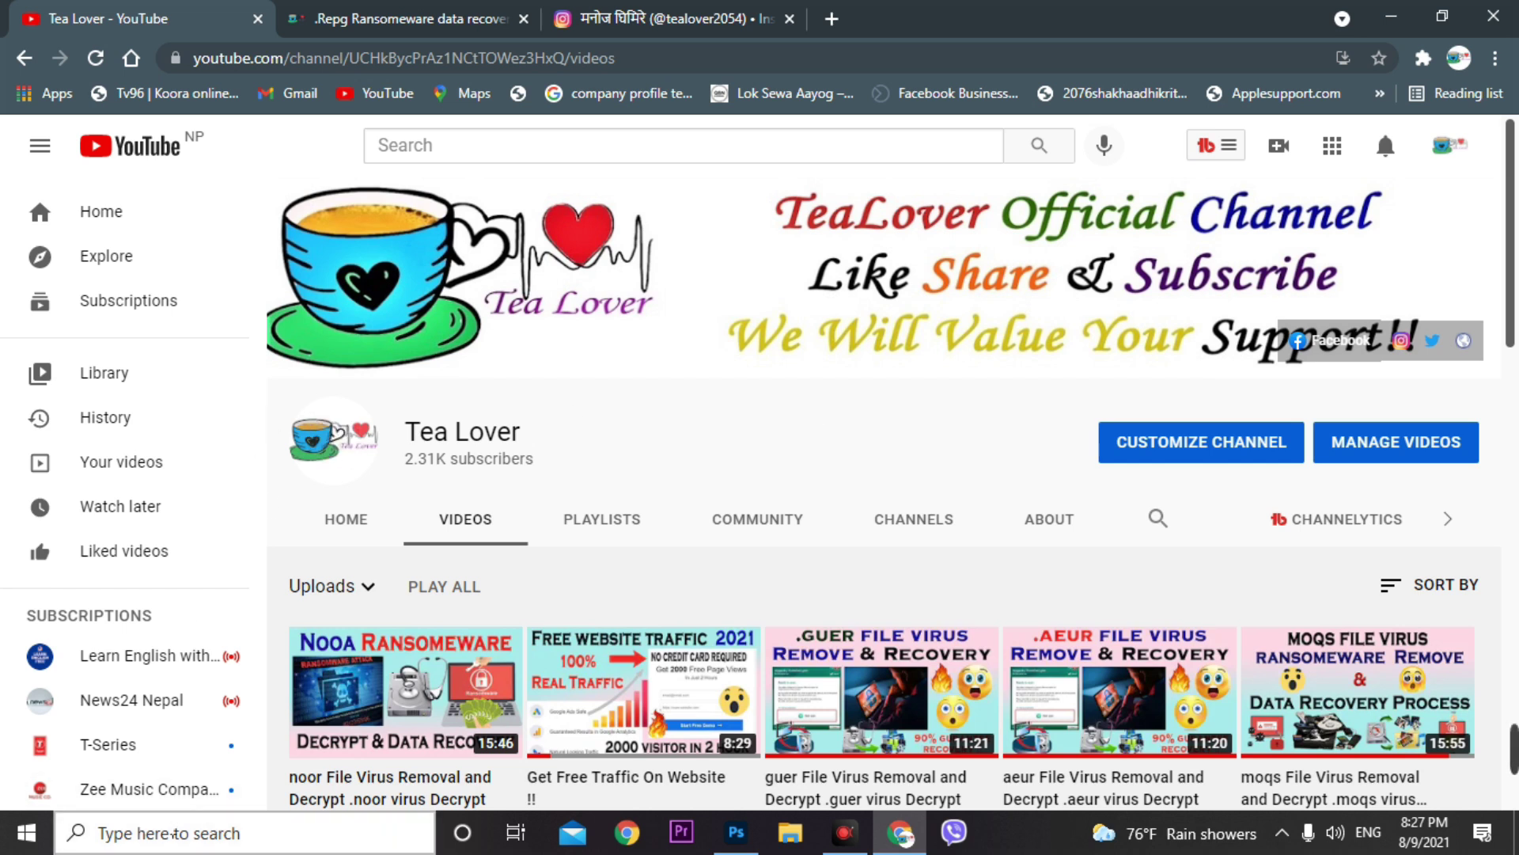
Search Windows for "reset", open the Reset this PC recovery settings and try to start the reset
click(173, 833)
key(super+d)
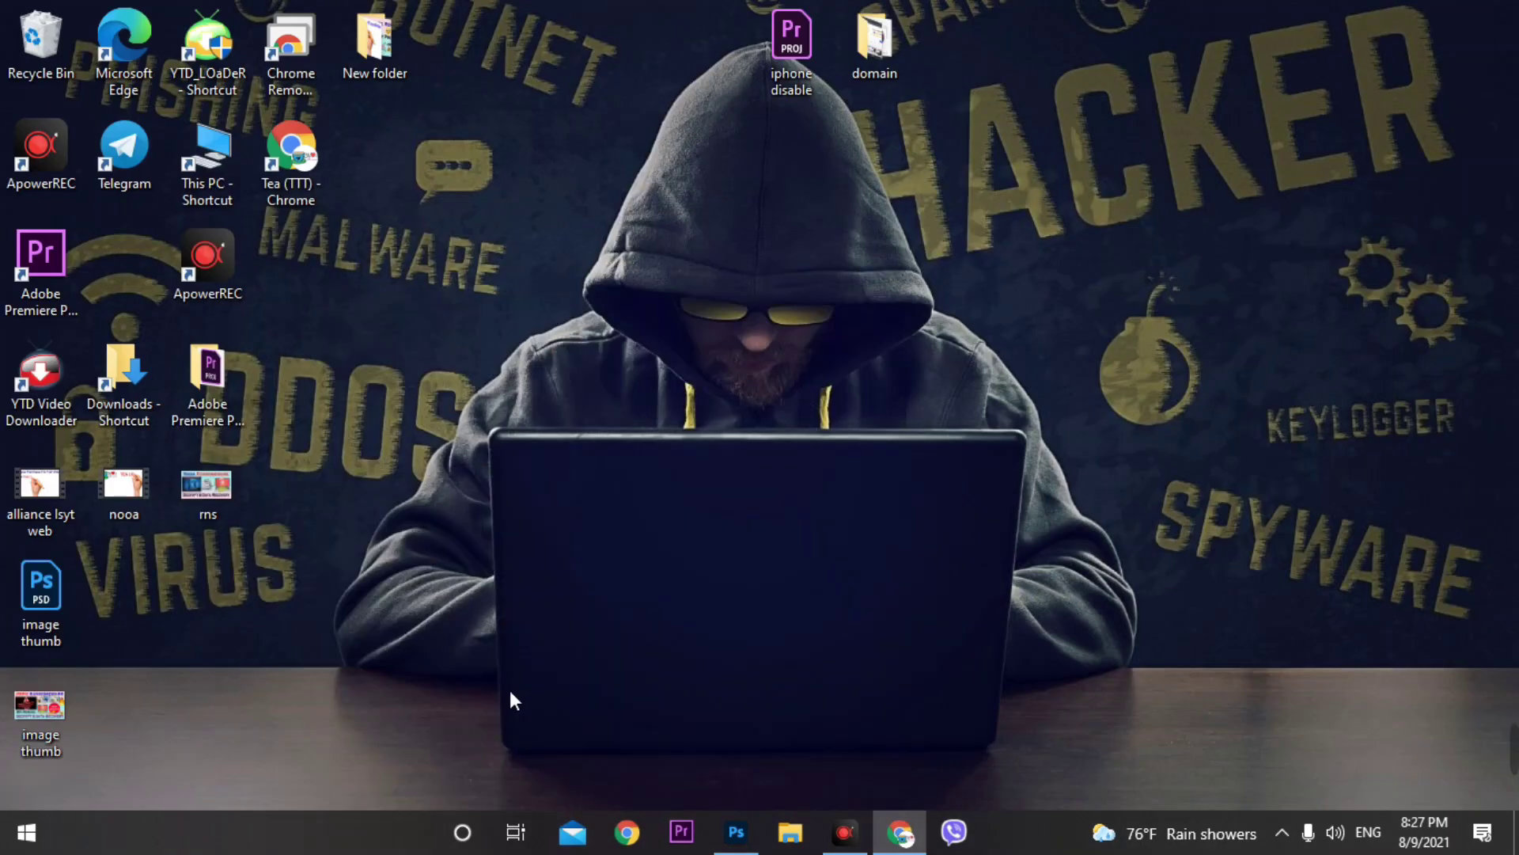
click(241, 835)
text(rest)
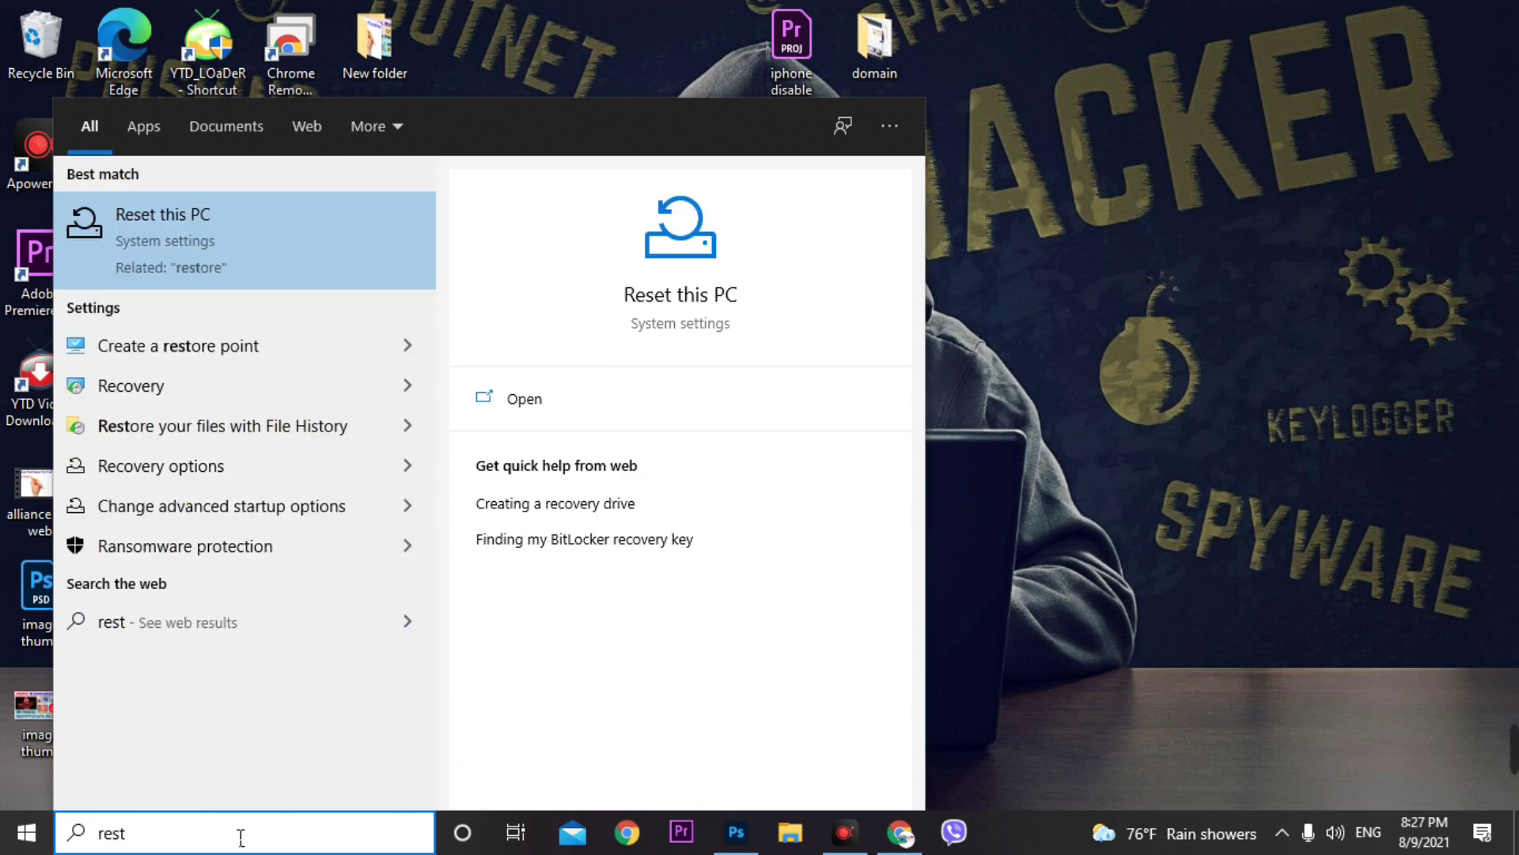
key(BackSpace)
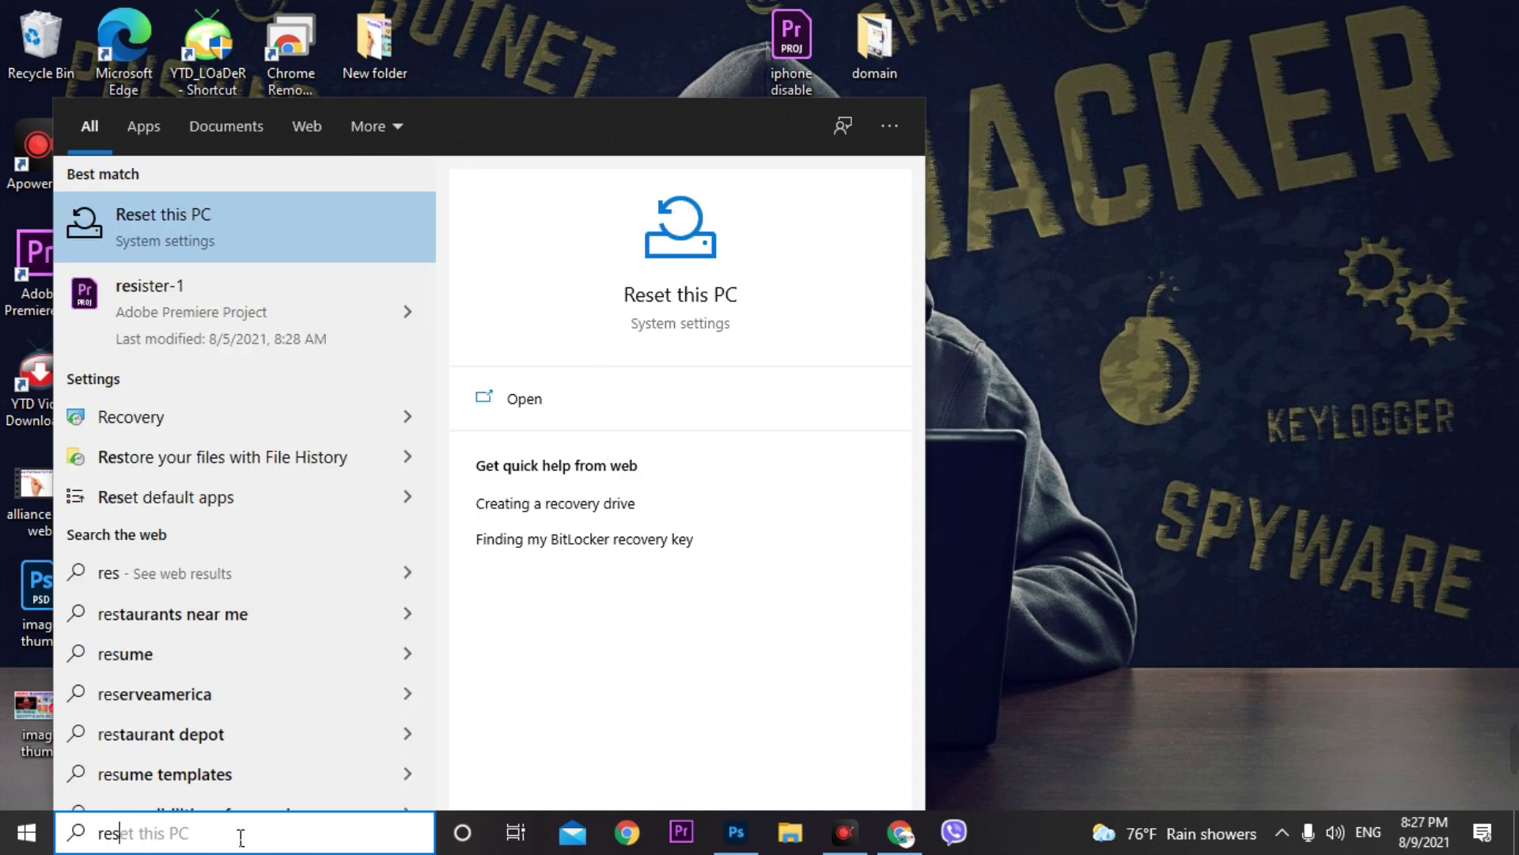
text(et)
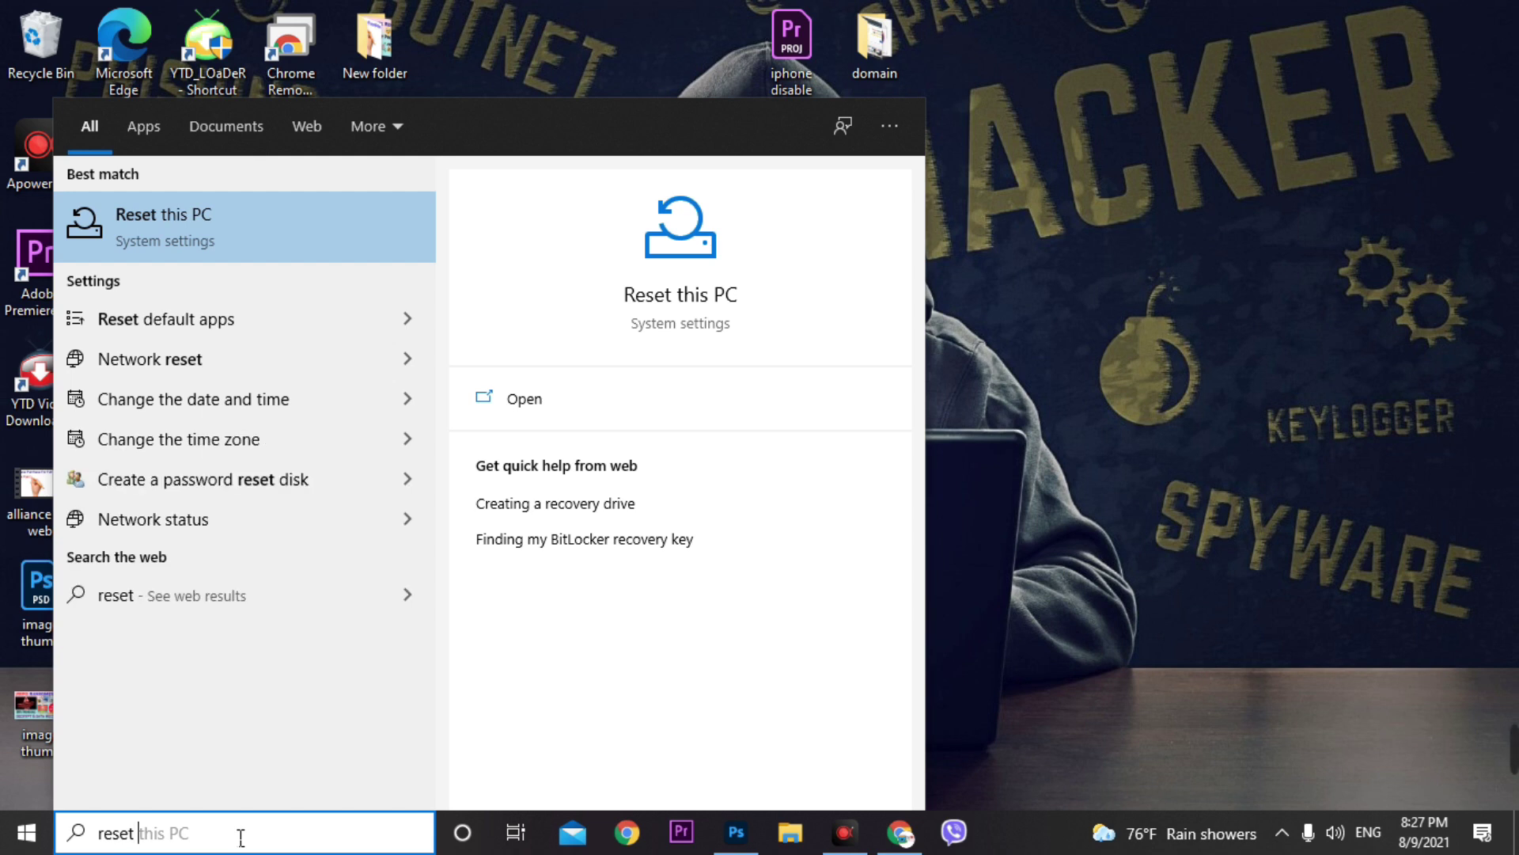
click(183, 231)
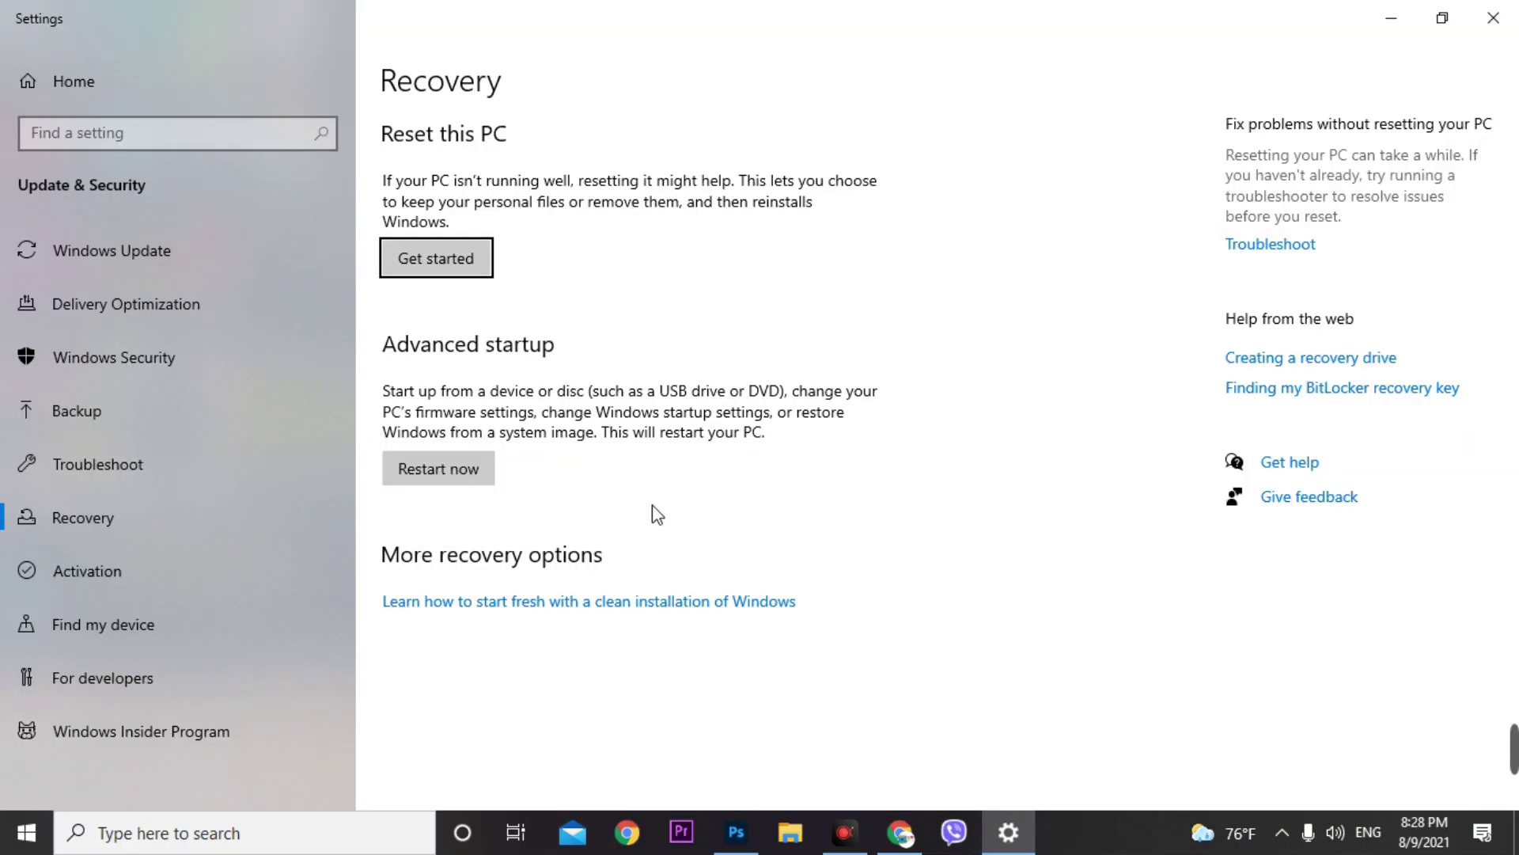
click(450, 254)
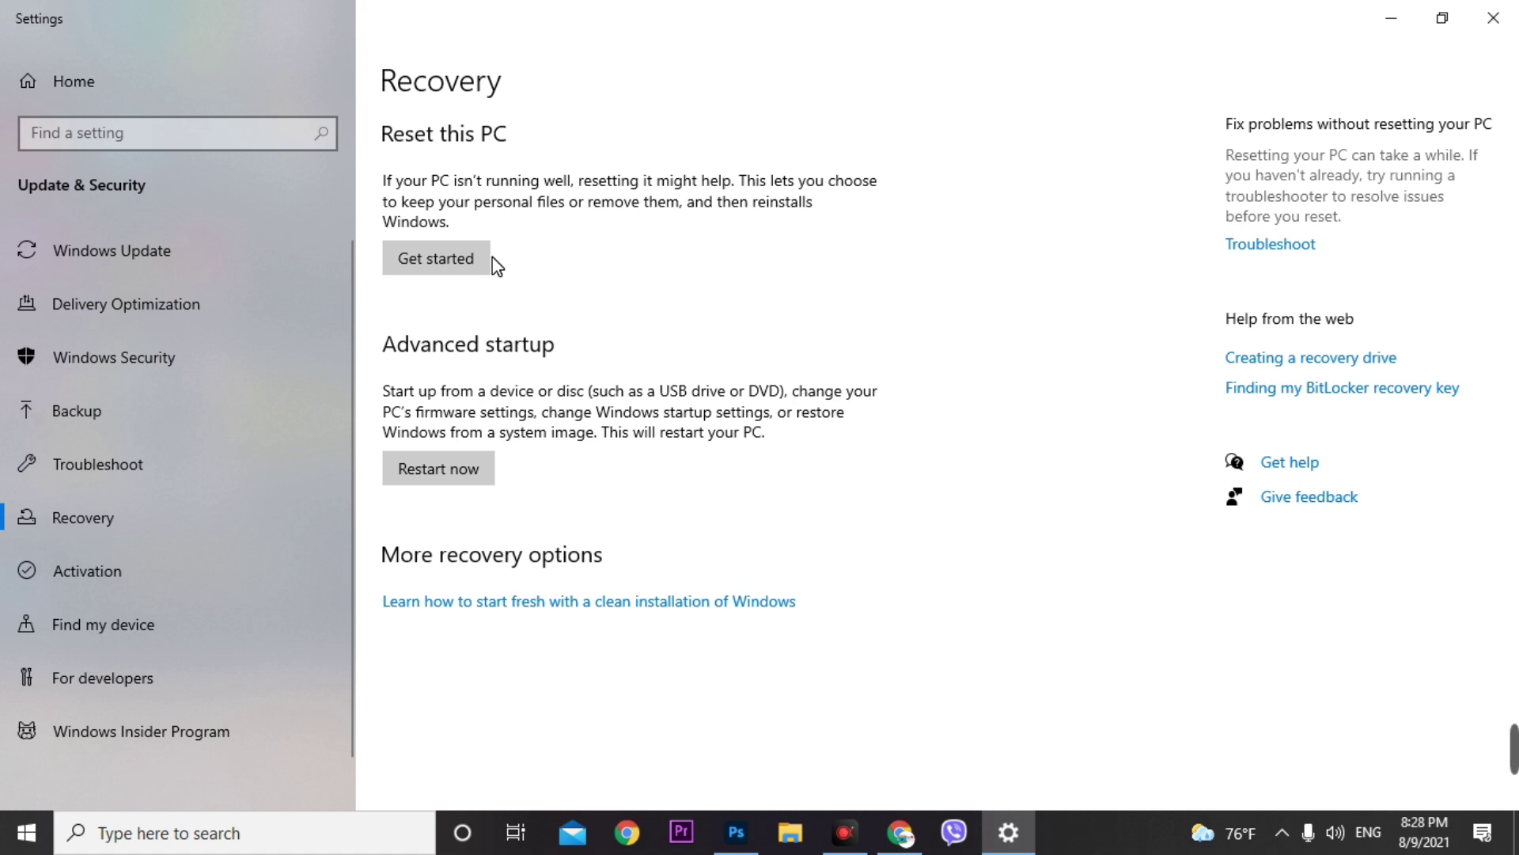
click(485, 257)
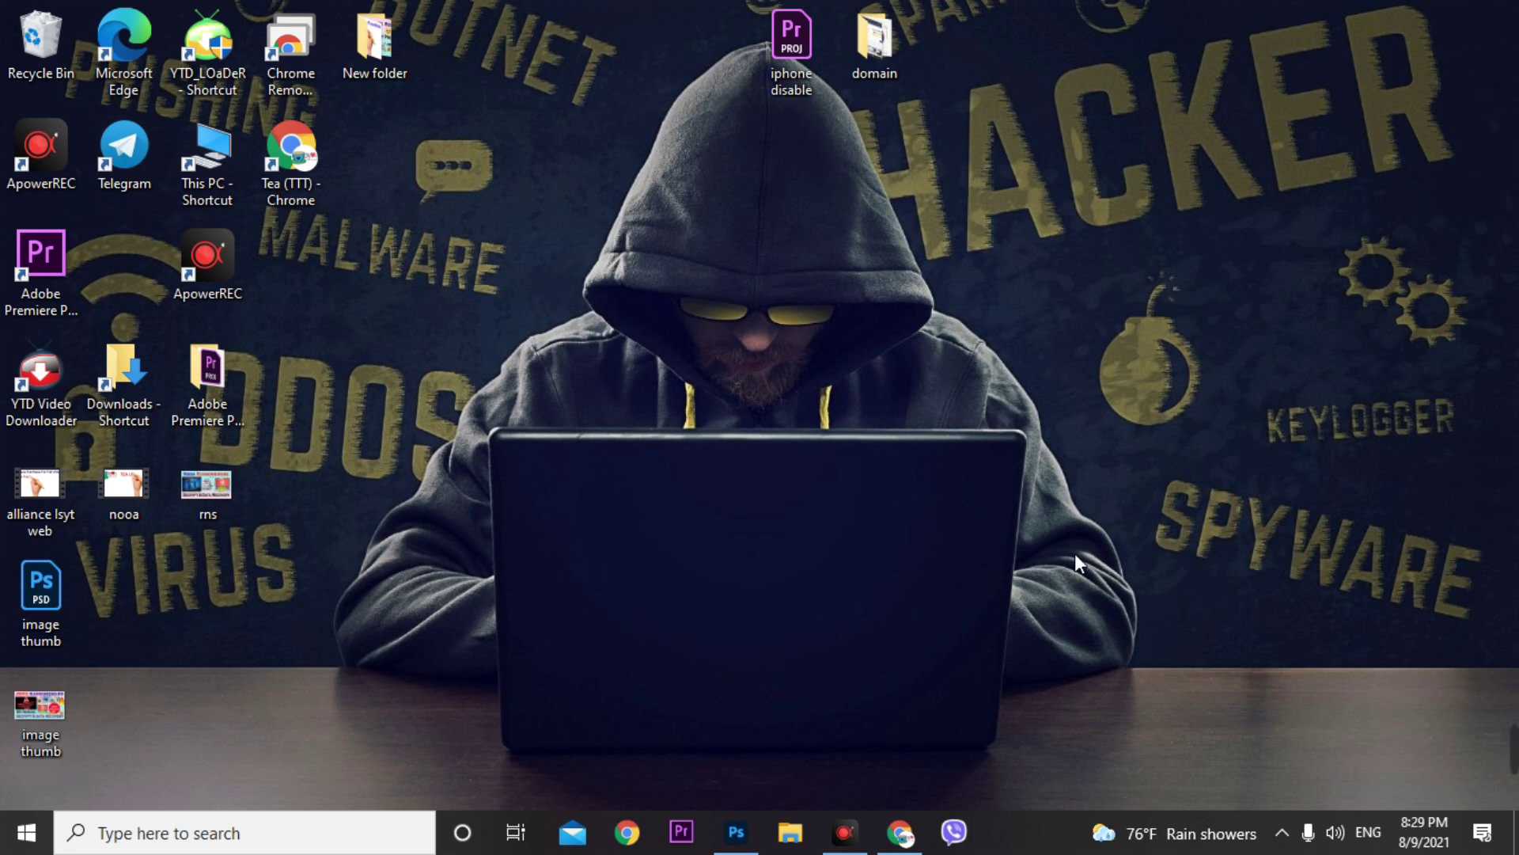
Return to the .Repg recovery post in the browser and highlight its title
click(900, 834)
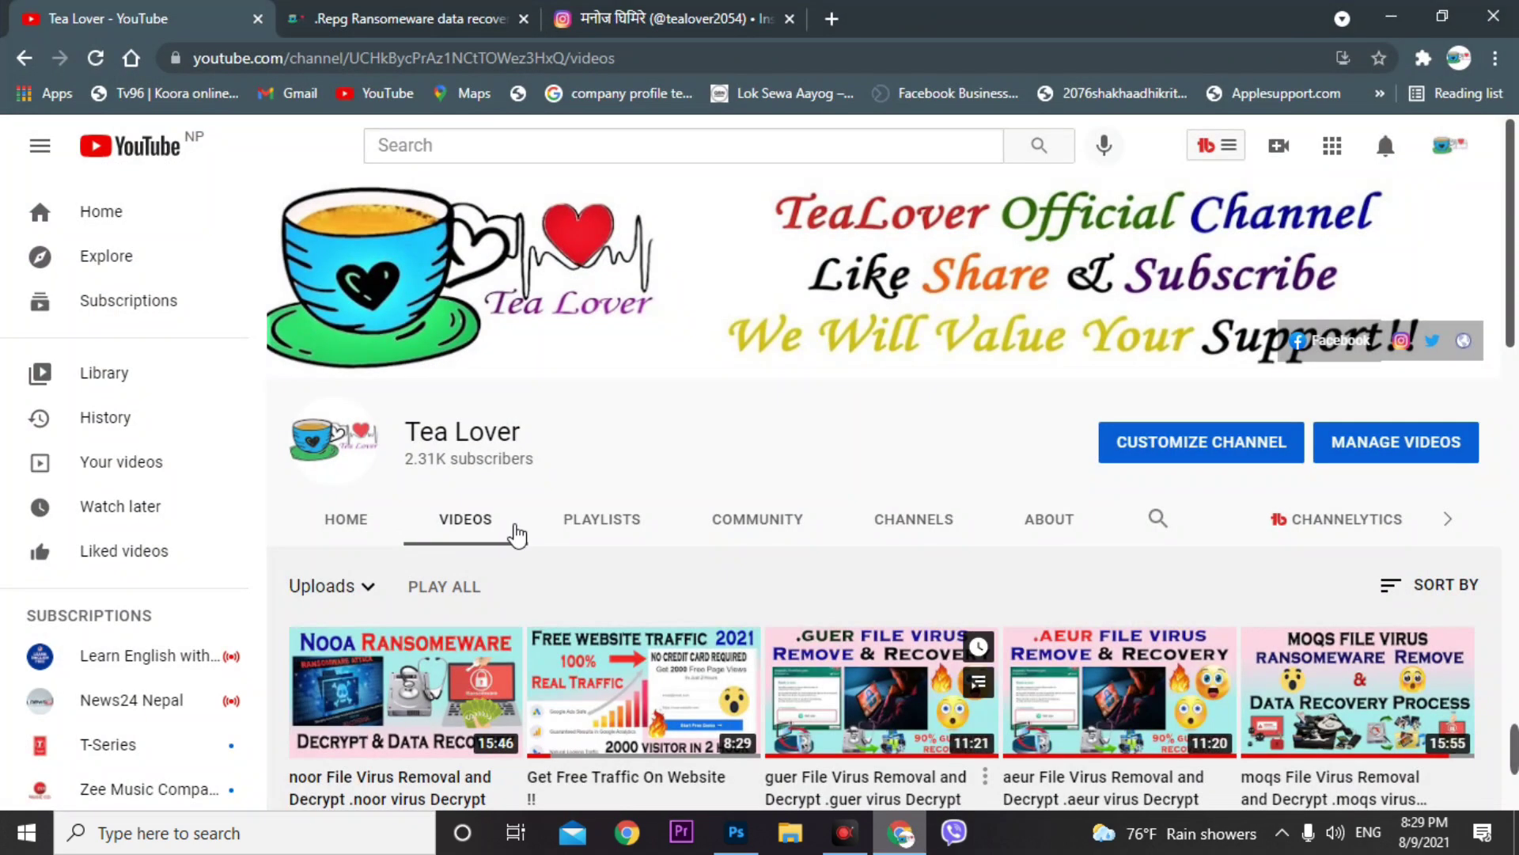
click(380, 18)
scroll(546, 248, up, 10)
scroll(546, 247, up, 5)
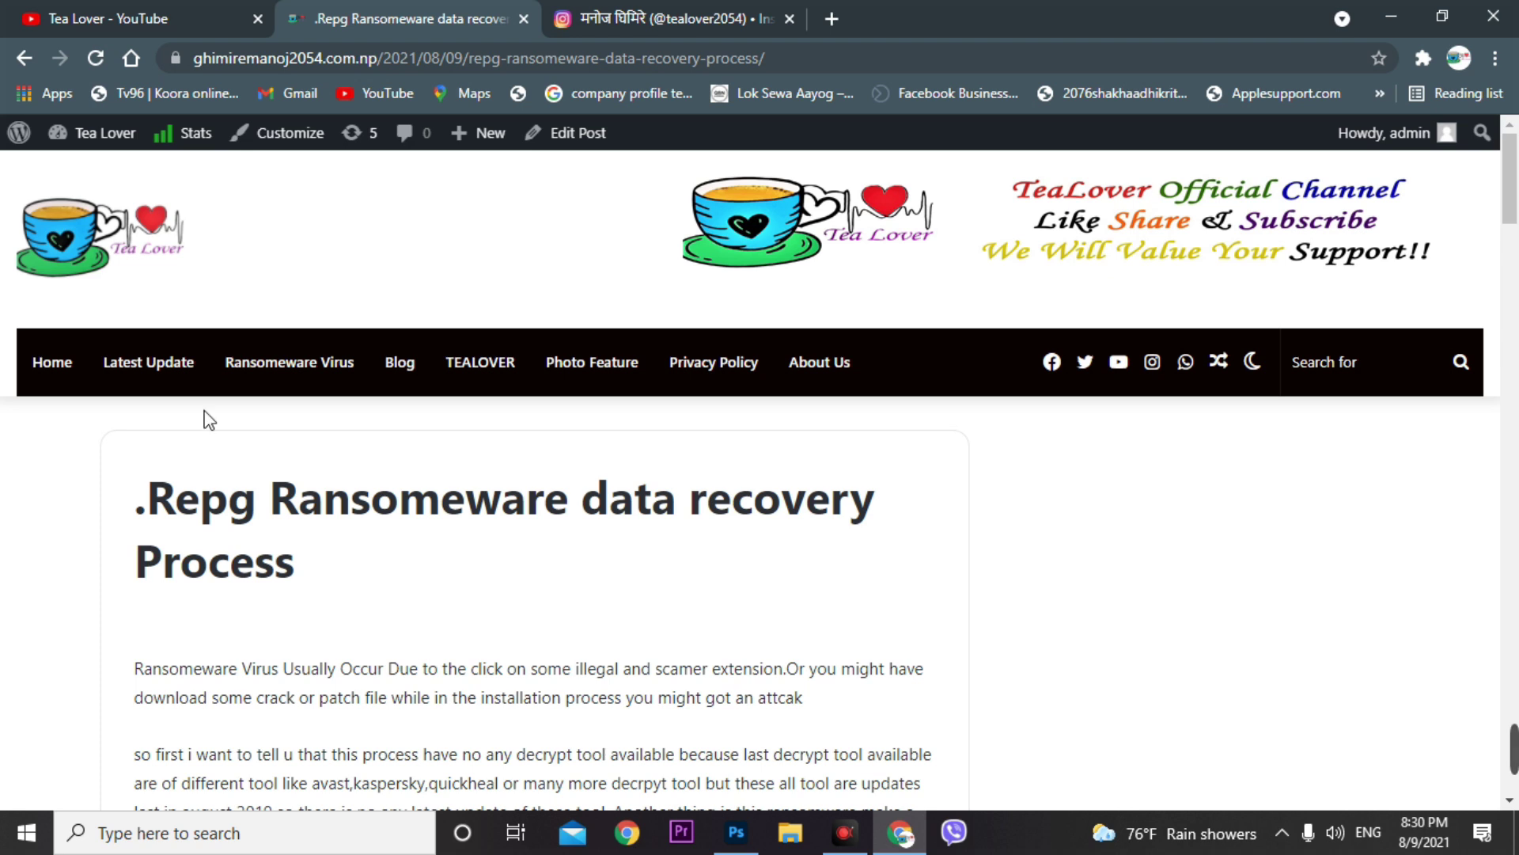
scroll(360, 475, down, 1)
right_click(356, 508)
click(328, 511)
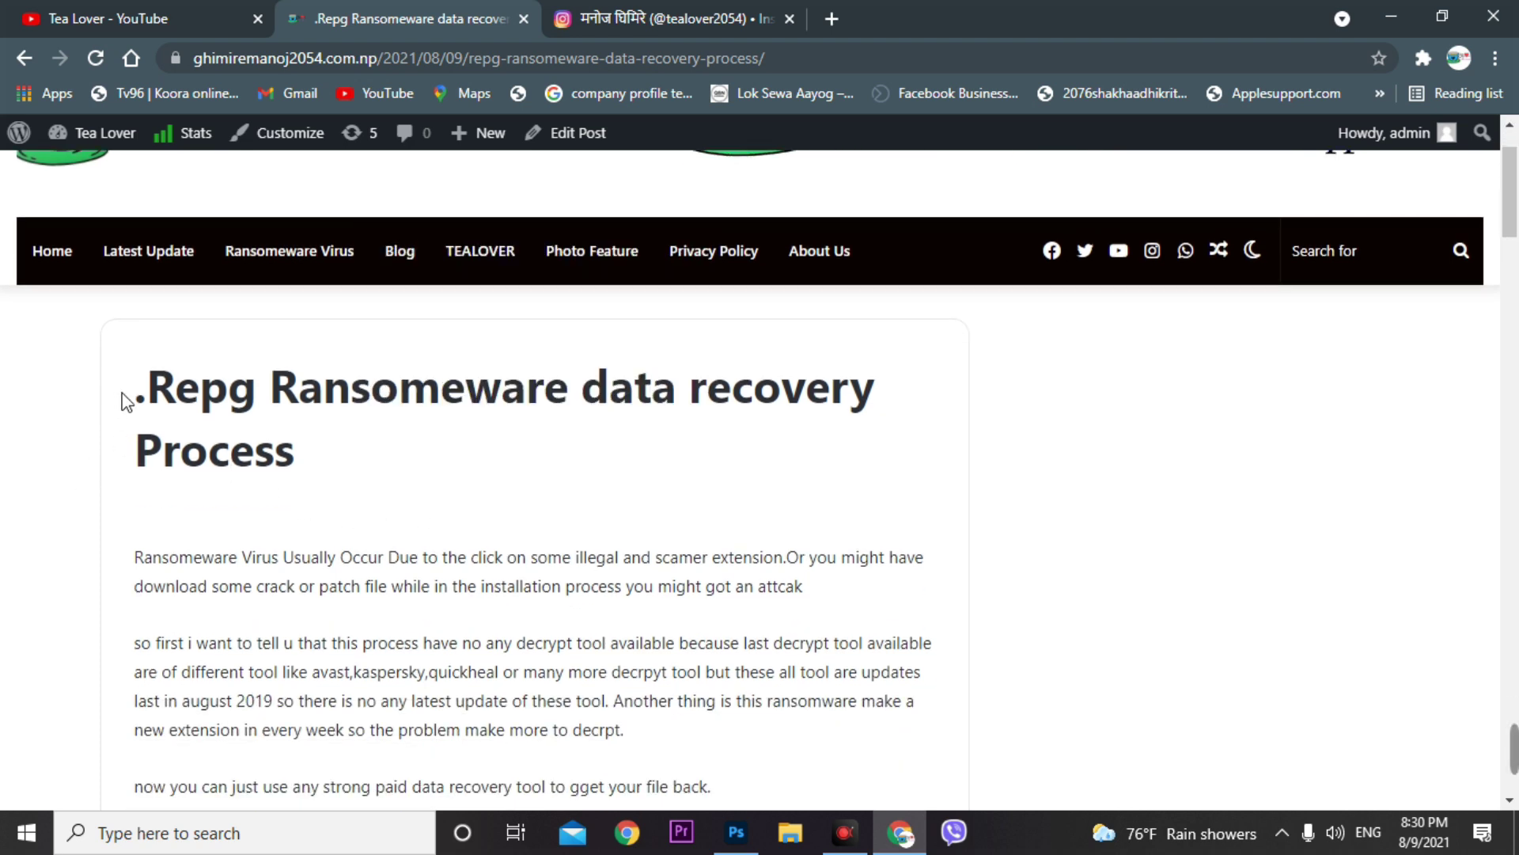
drag(125, 401, 525, 427)
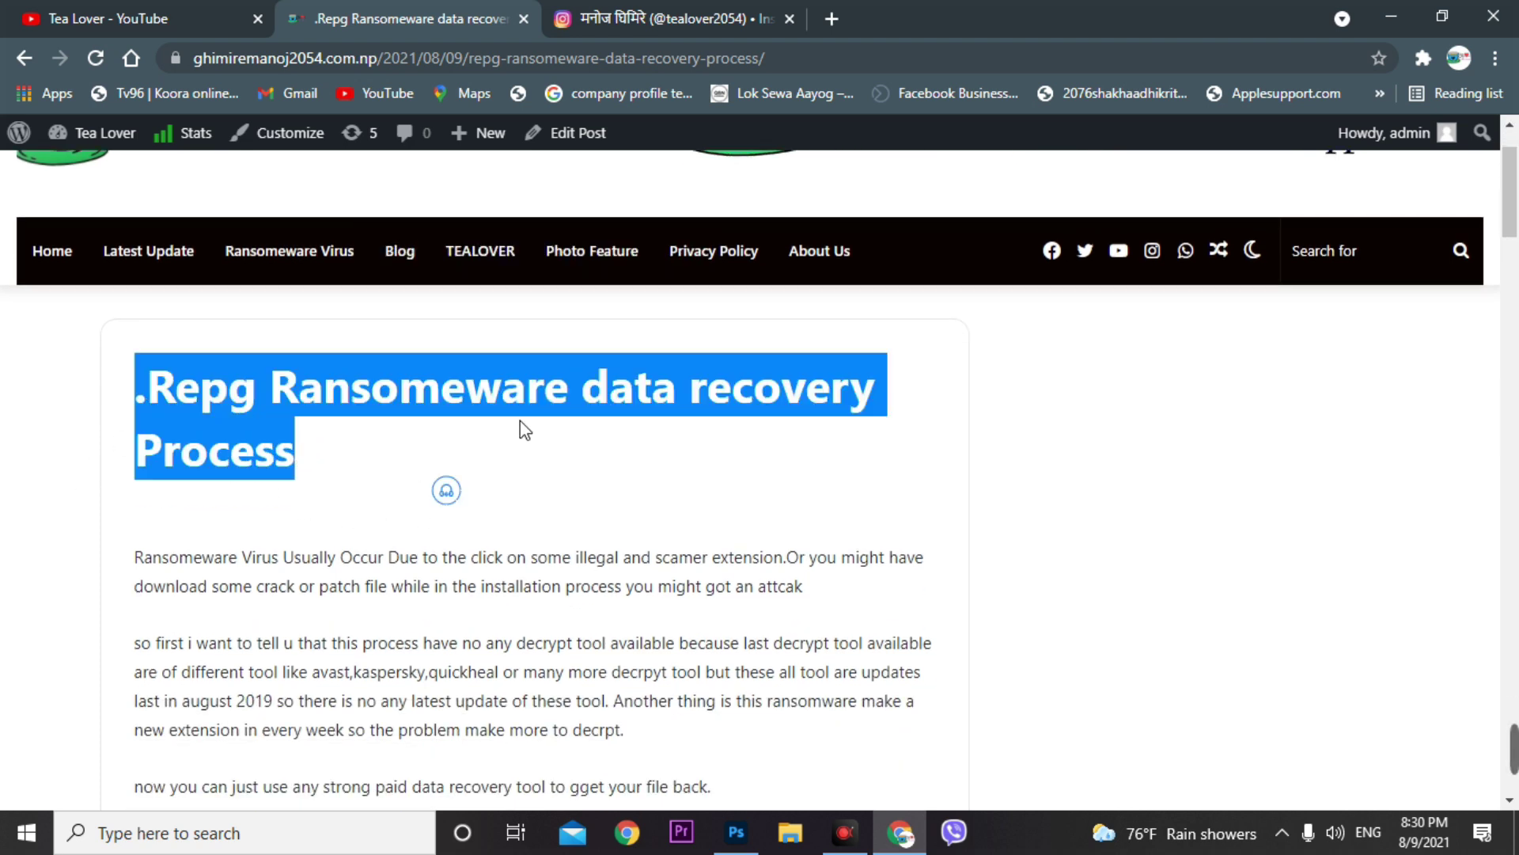
click(582, 475)
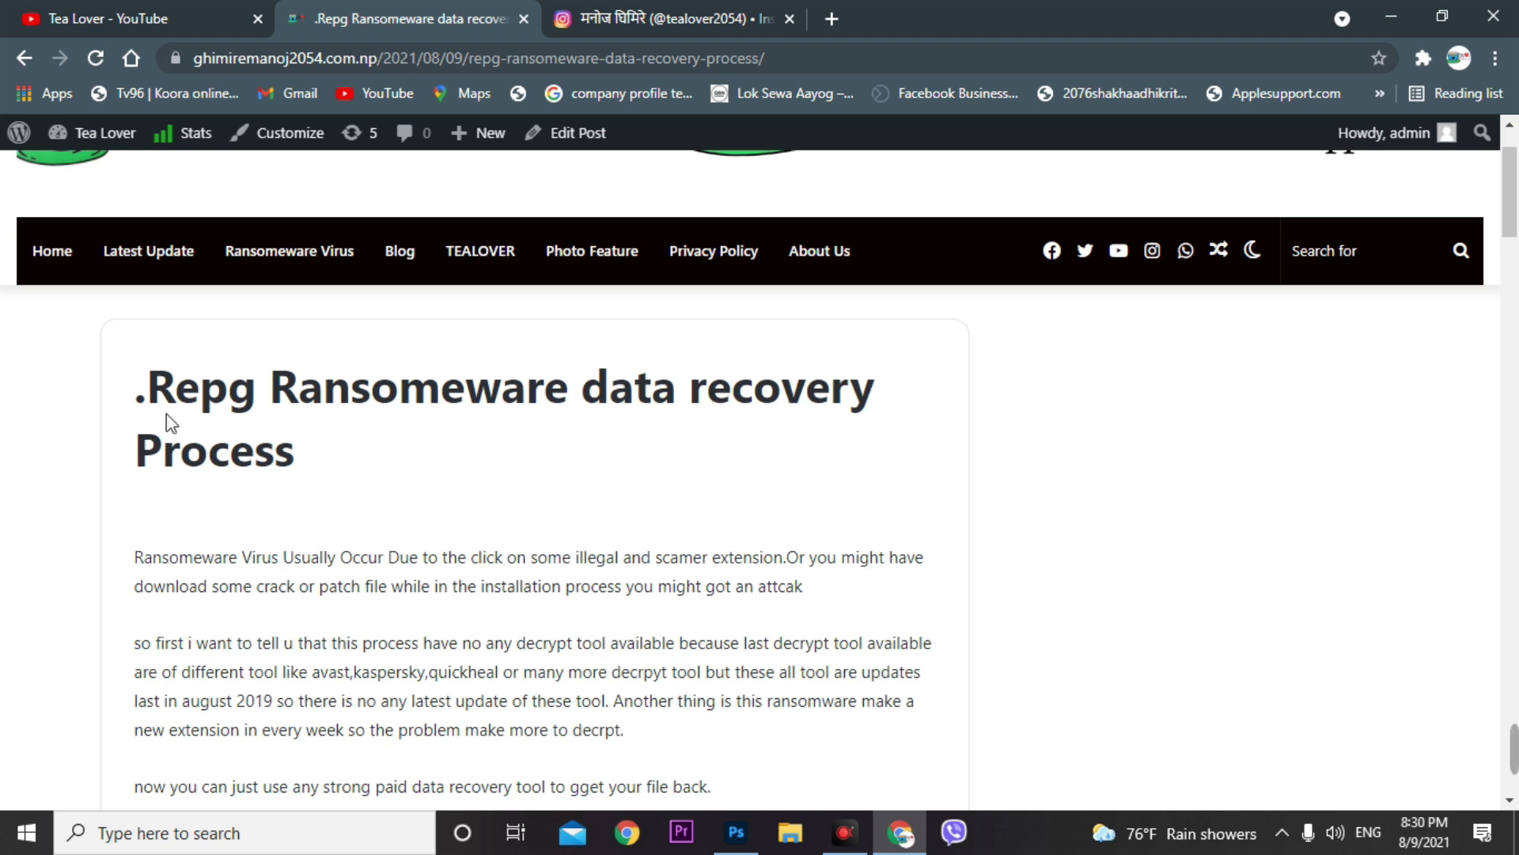
Open the Ransomeware Virus category and go to its ".Repg Ransomeware data recovery Process" post
click(303, 251)
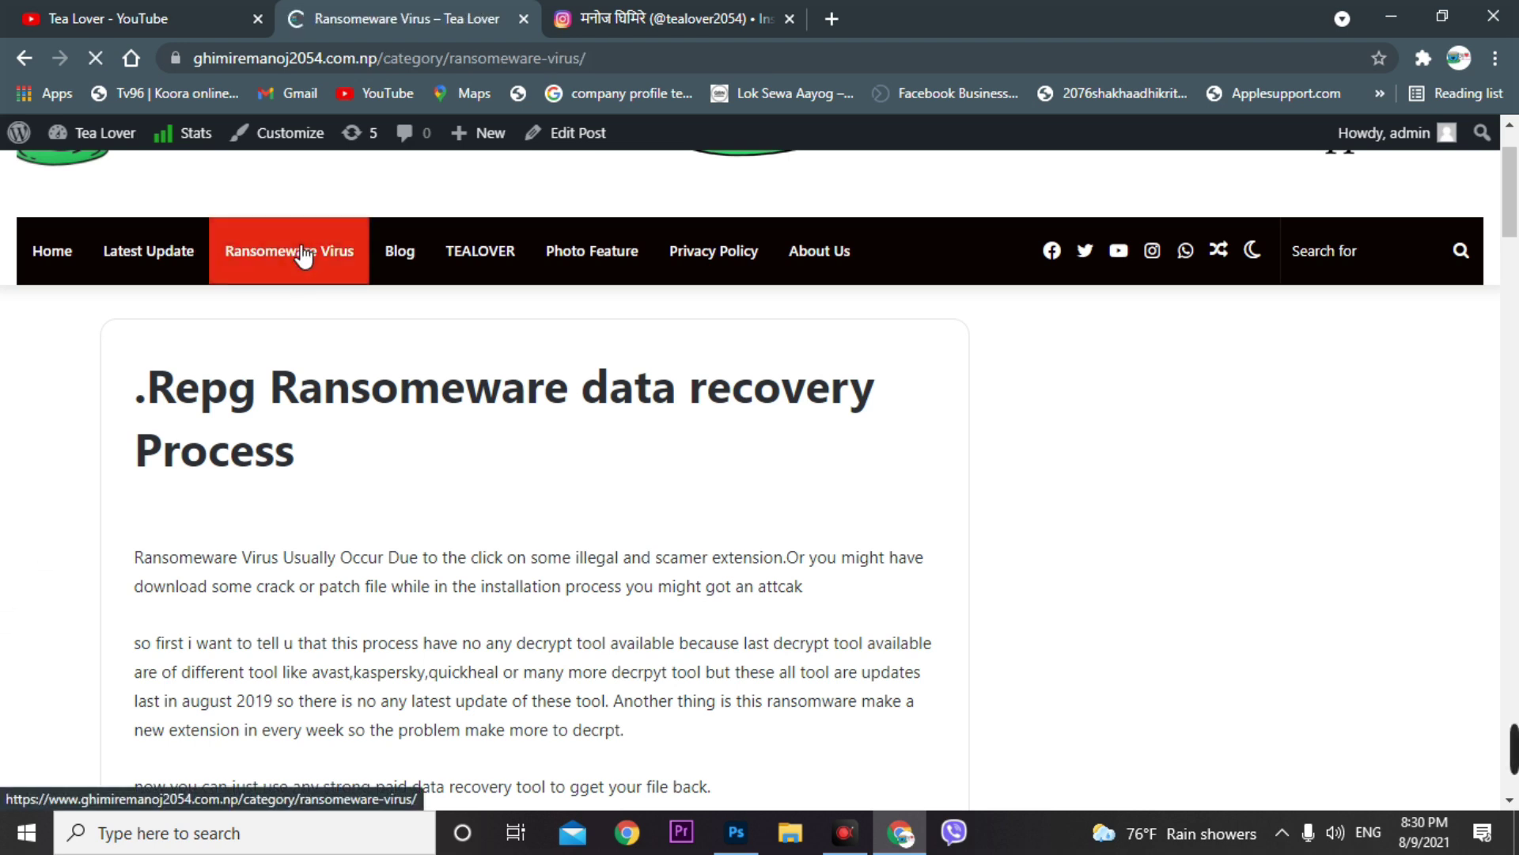
scroll(461, 437, down, 5)
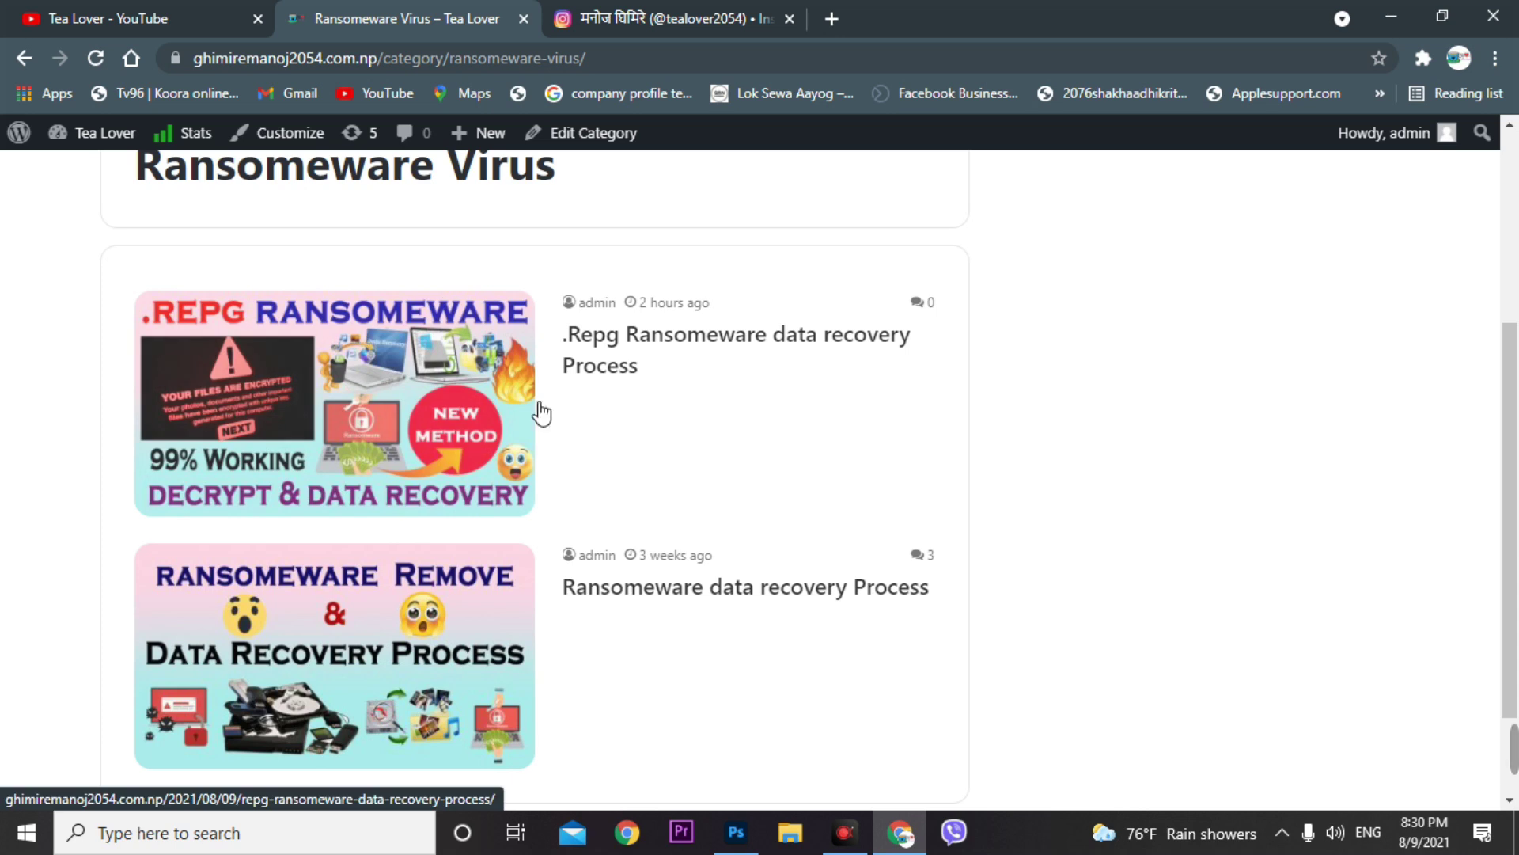
click(634, 353)
scroll(1127, 503, down, 5)
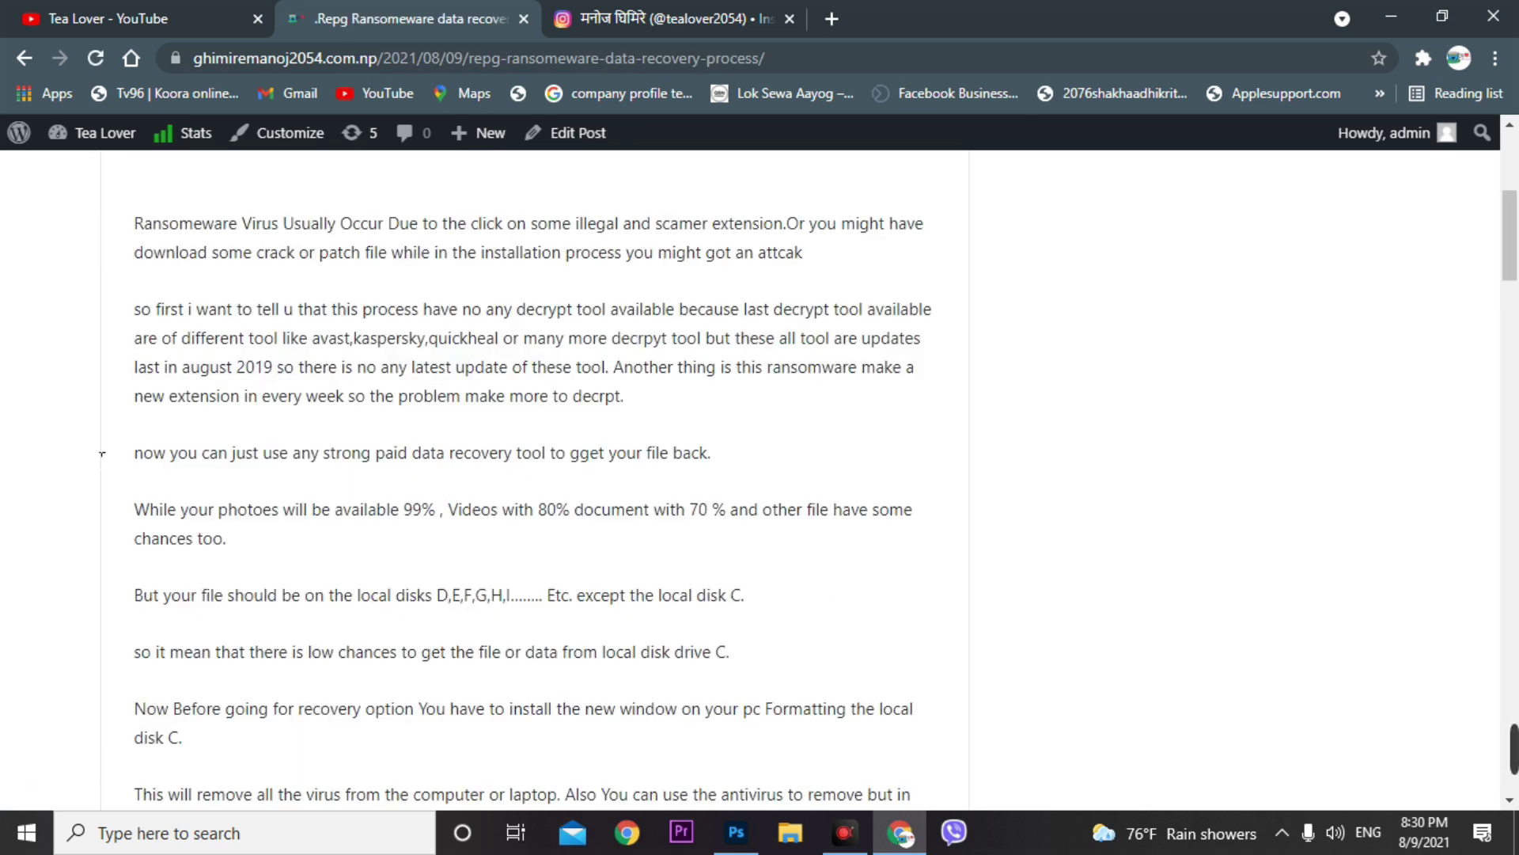
Highlight the post's introductory paragraphs about decrypt tools and expected recovery rates, and clear the selection
drag(135, 222, 645, 508)
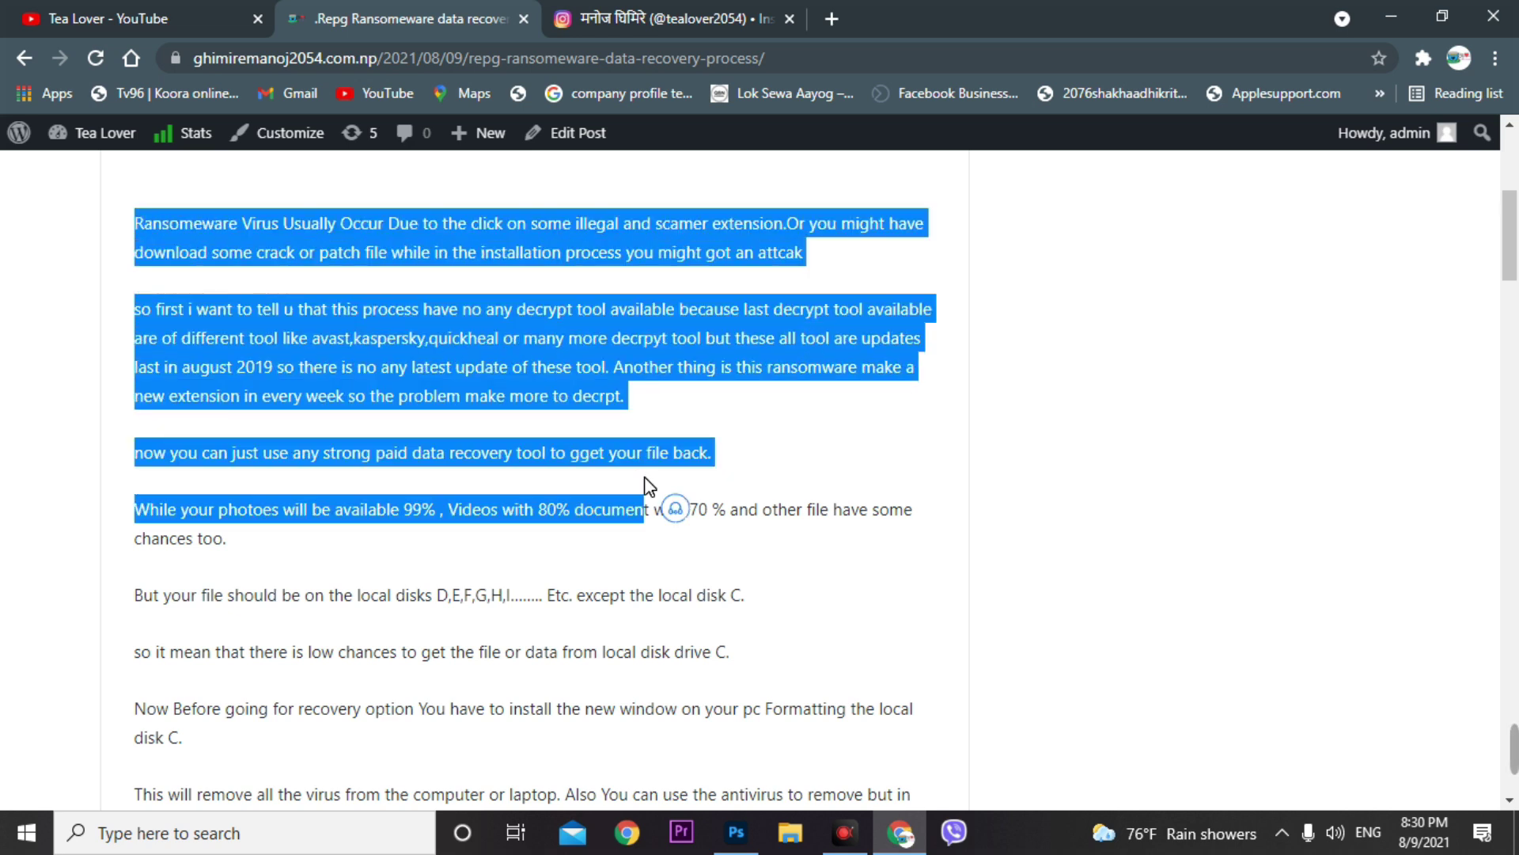
click(173, 247)
drag(144, 225, 731, 539)
click(1156, 515)
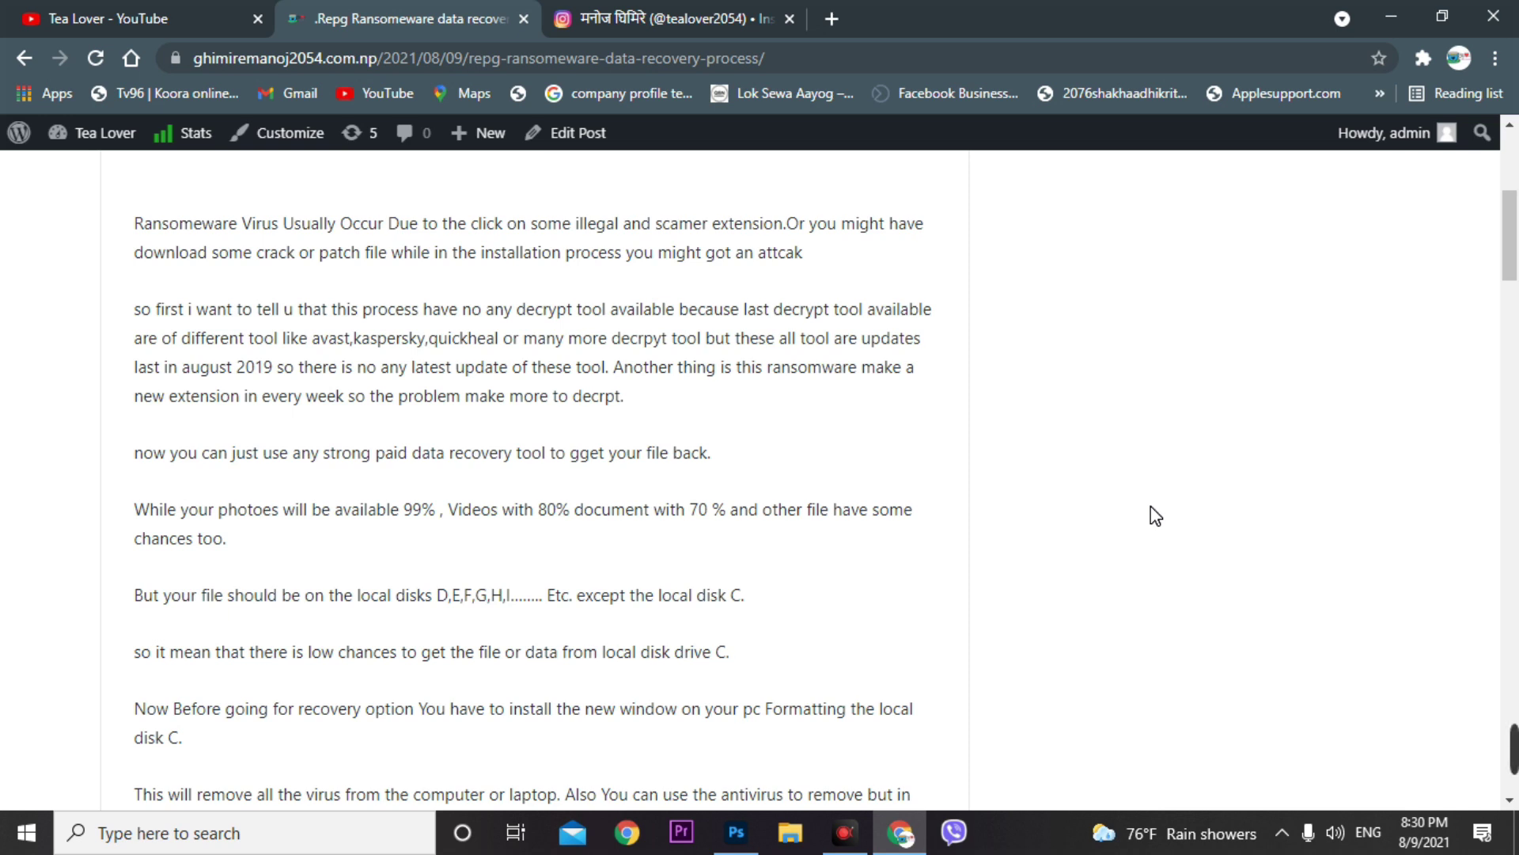
Download steller Data Recovery.rar from Google Drive through the recovery post's download link, accepting the download without a virus scan
scroll(1214, 454, down, 5)
scroll(1214, 454, down, 10)
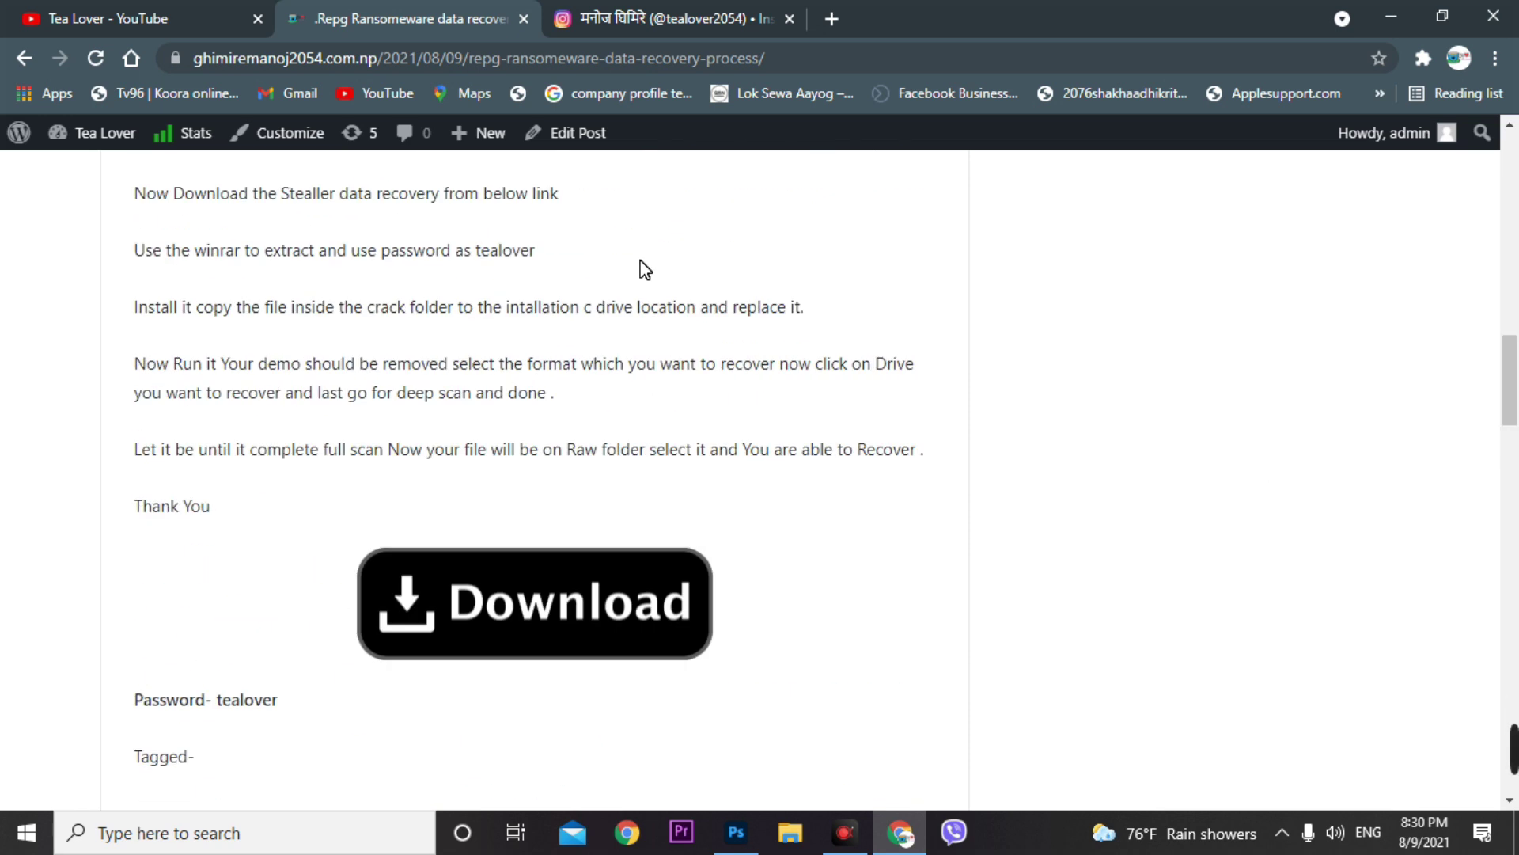
click(510, 595)
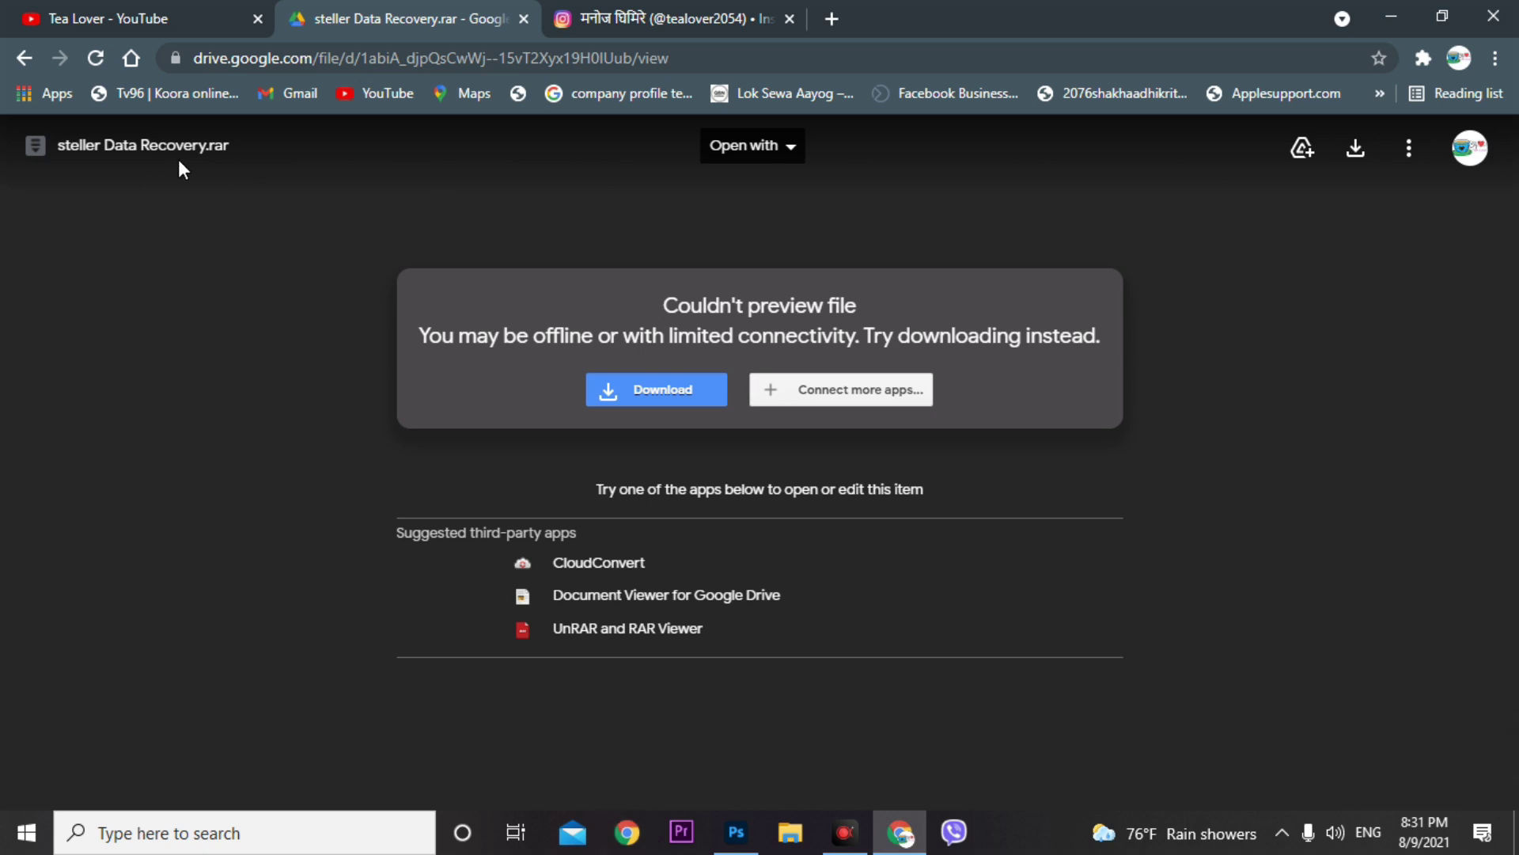
click(1356, 149)
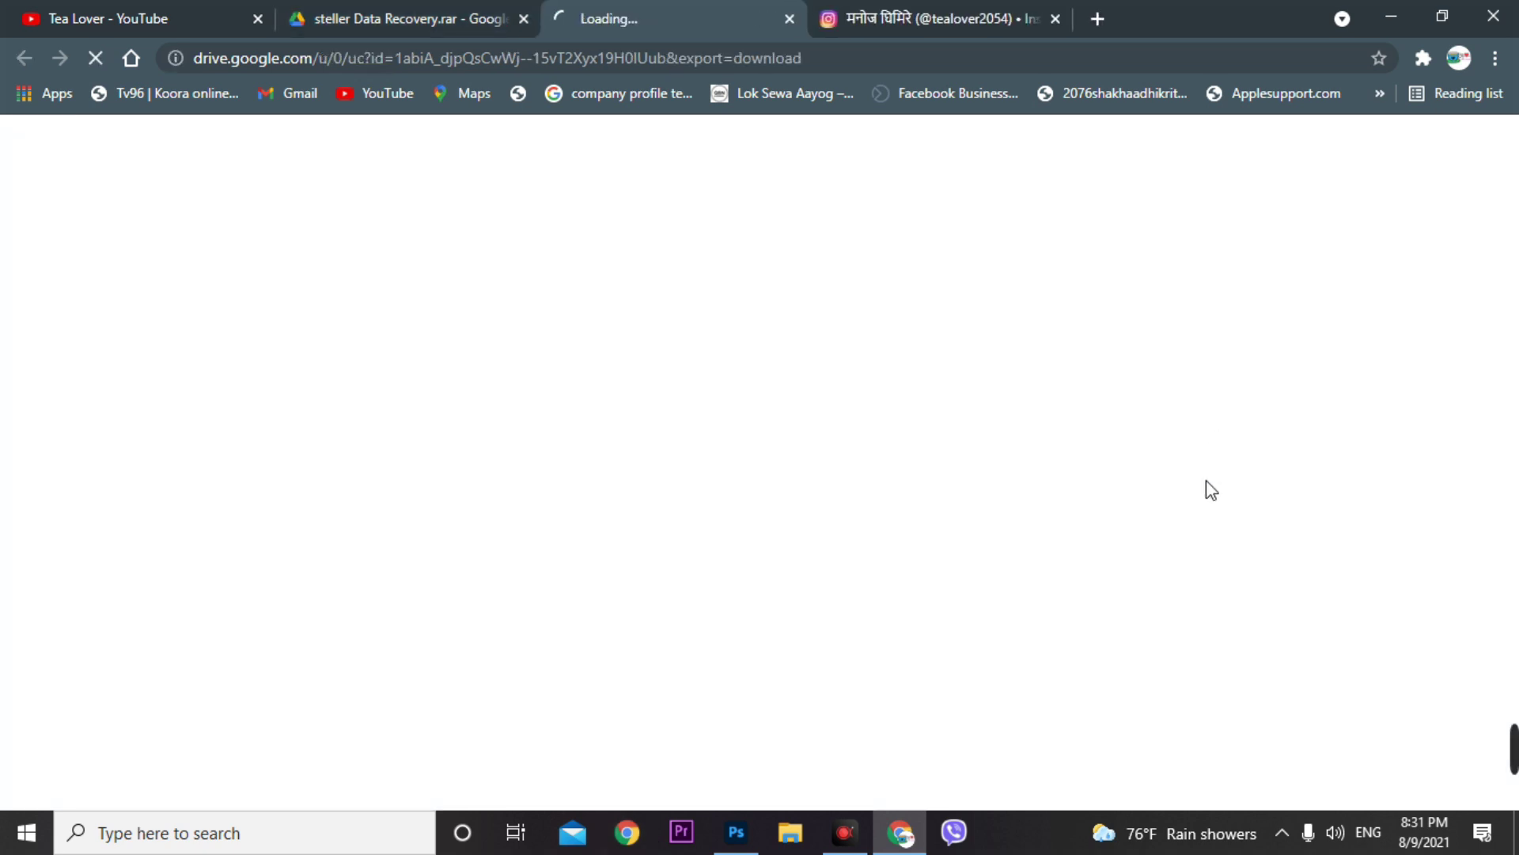
click(619, 336)
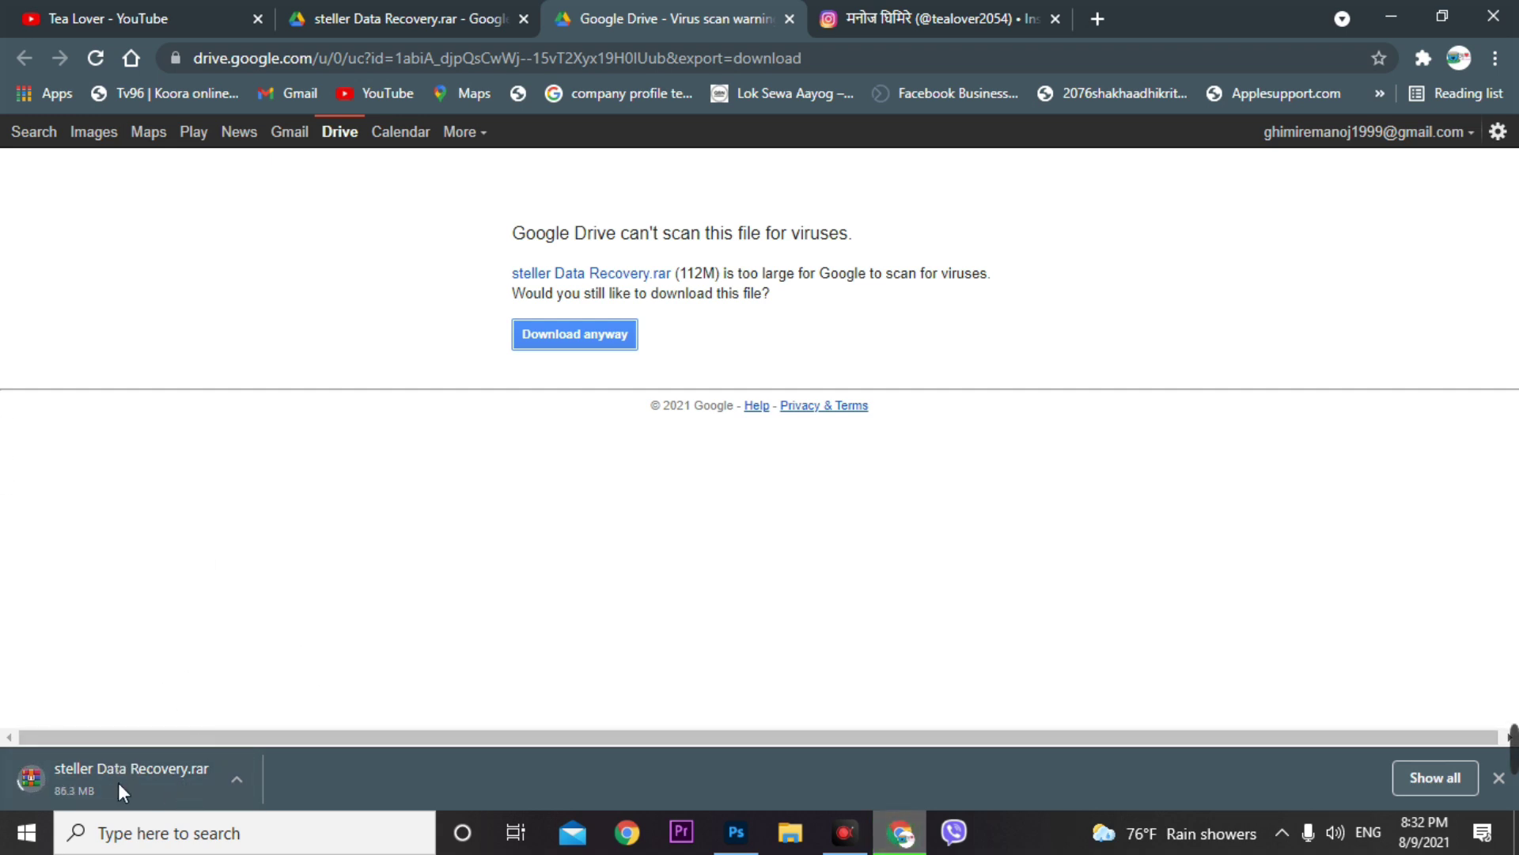
Search Google for "winrar download" in a new browser tab and open the official WinRAR website
click(1097, 18)
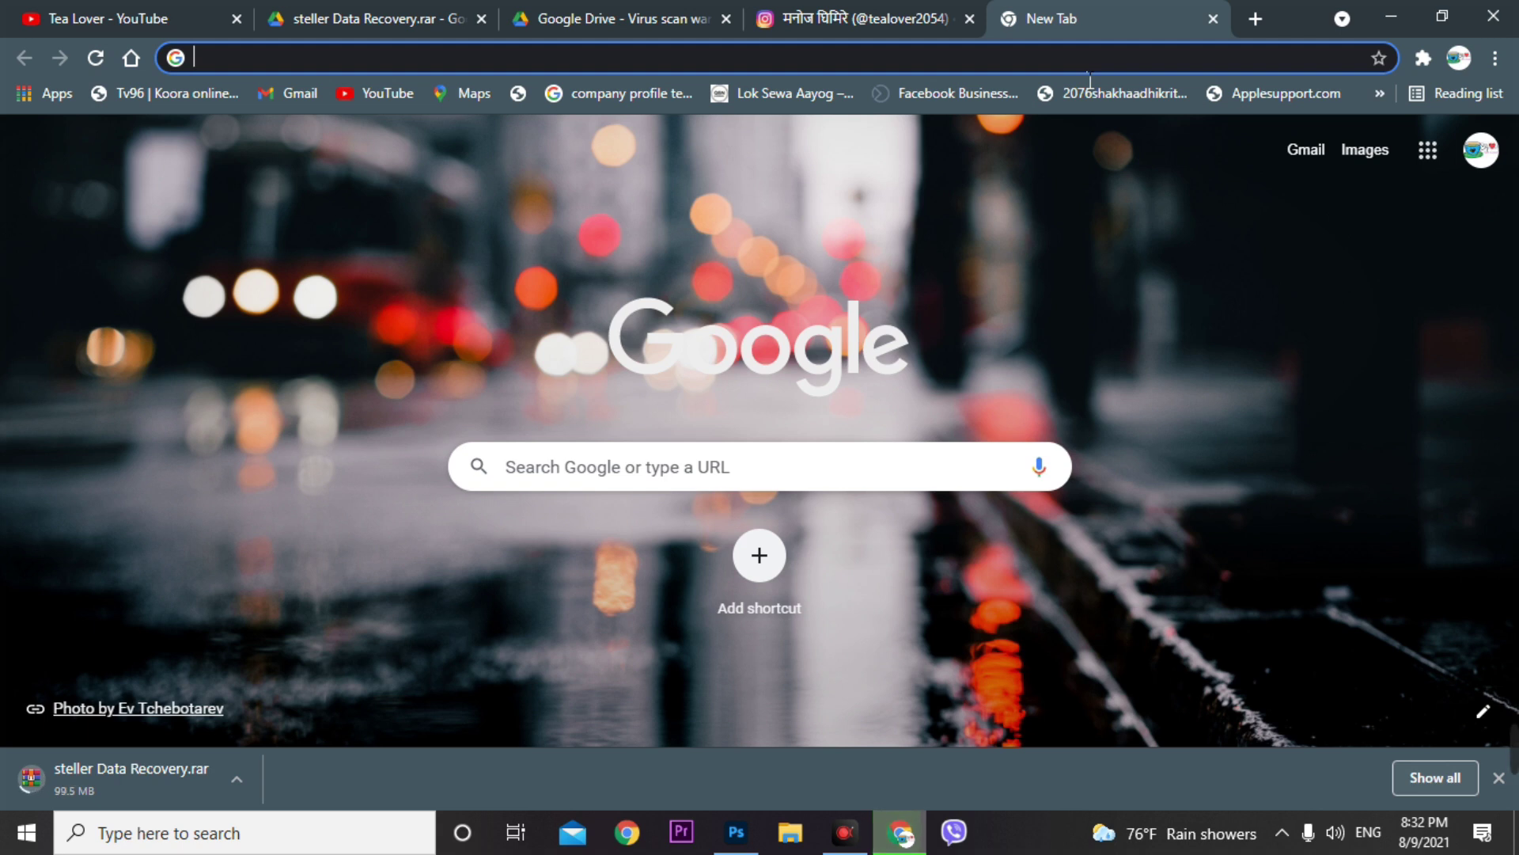
text(w)
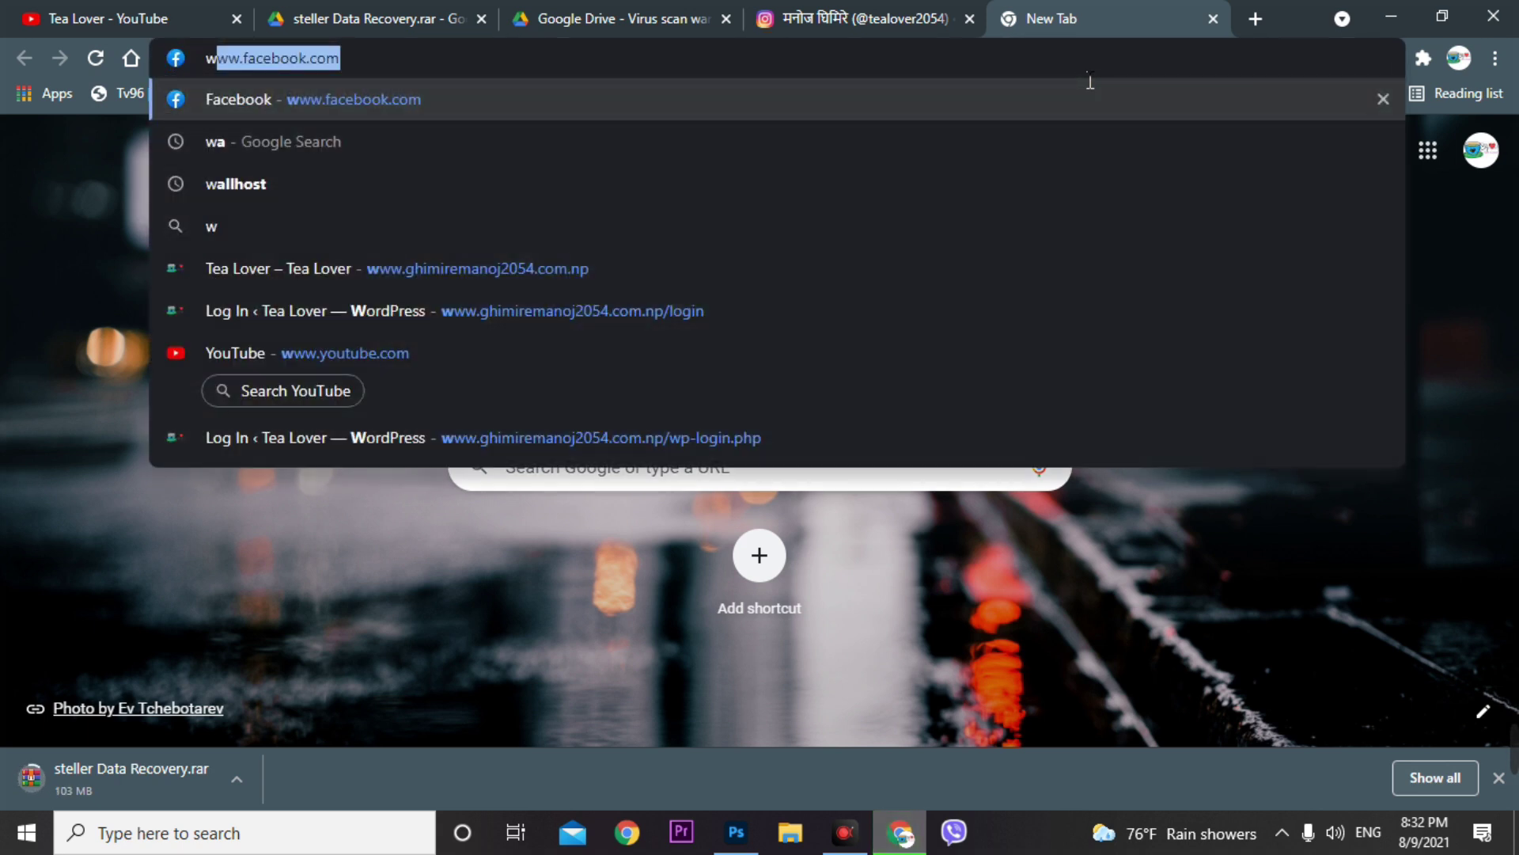
text(inrar d)
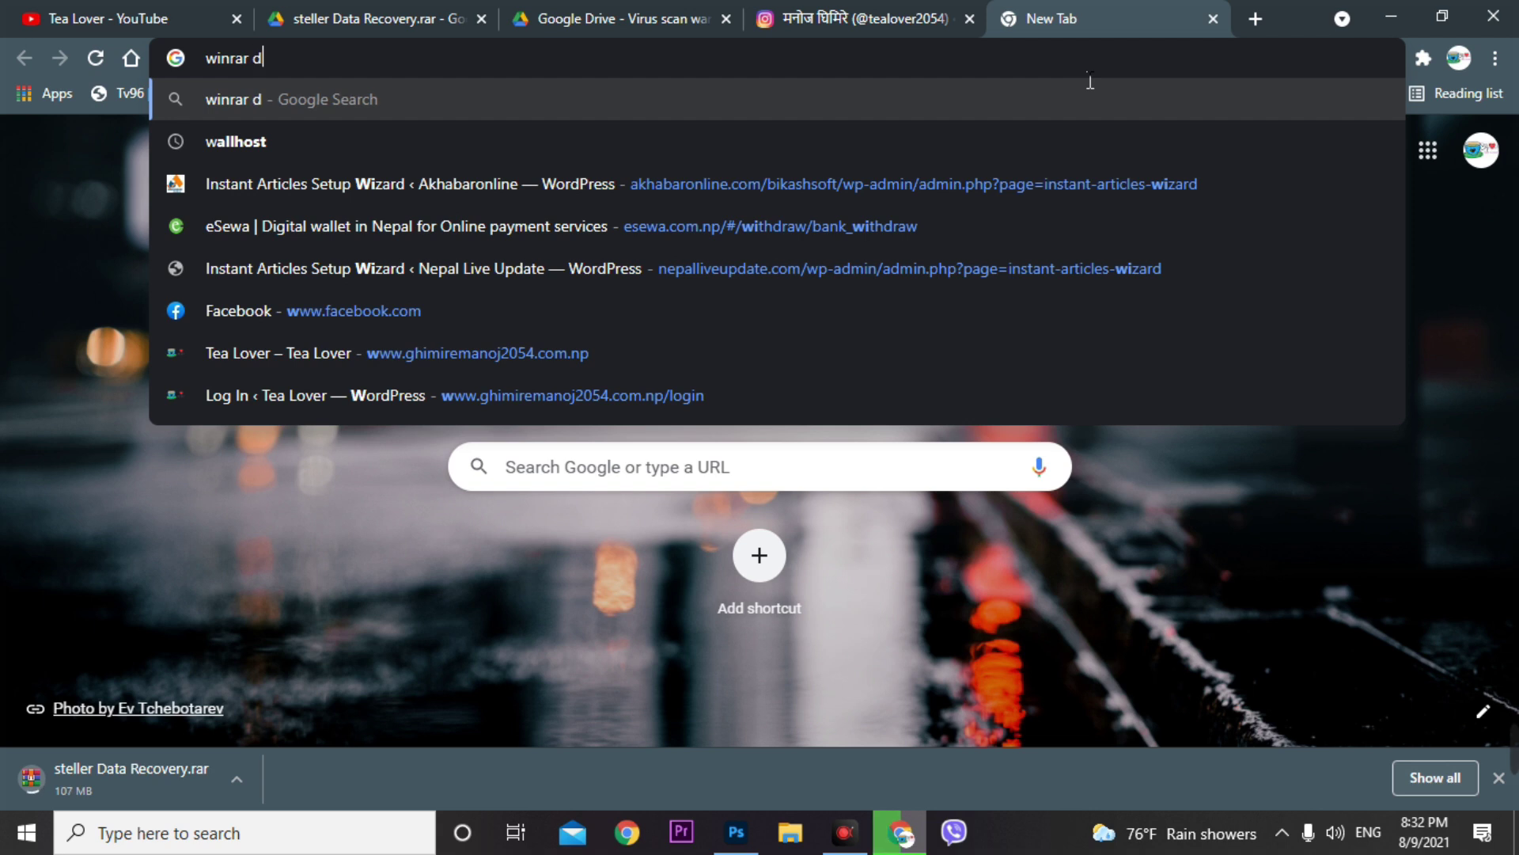
text(ownload)
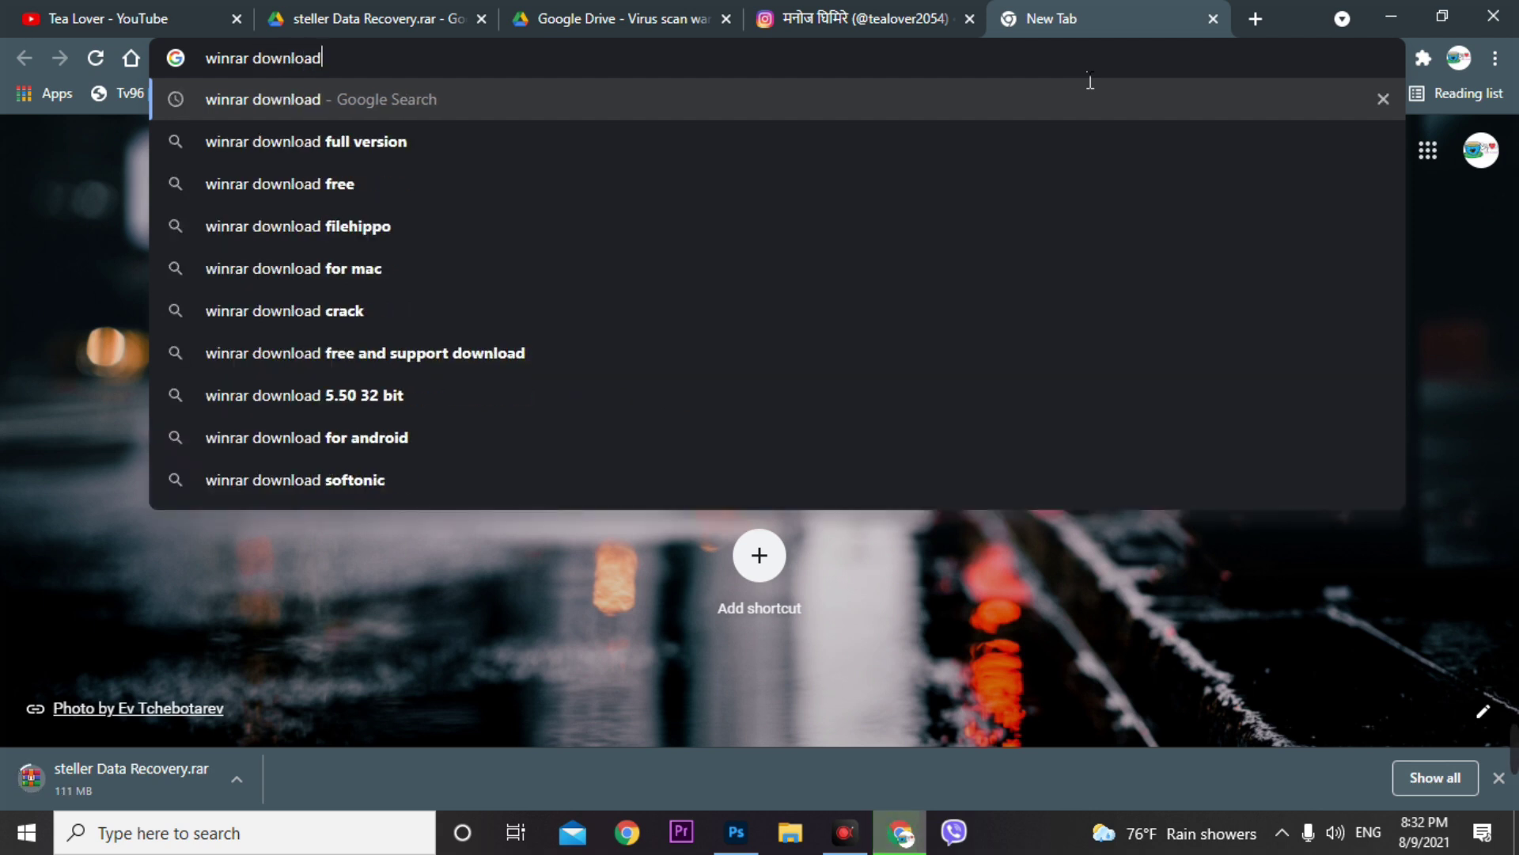
key(Return)
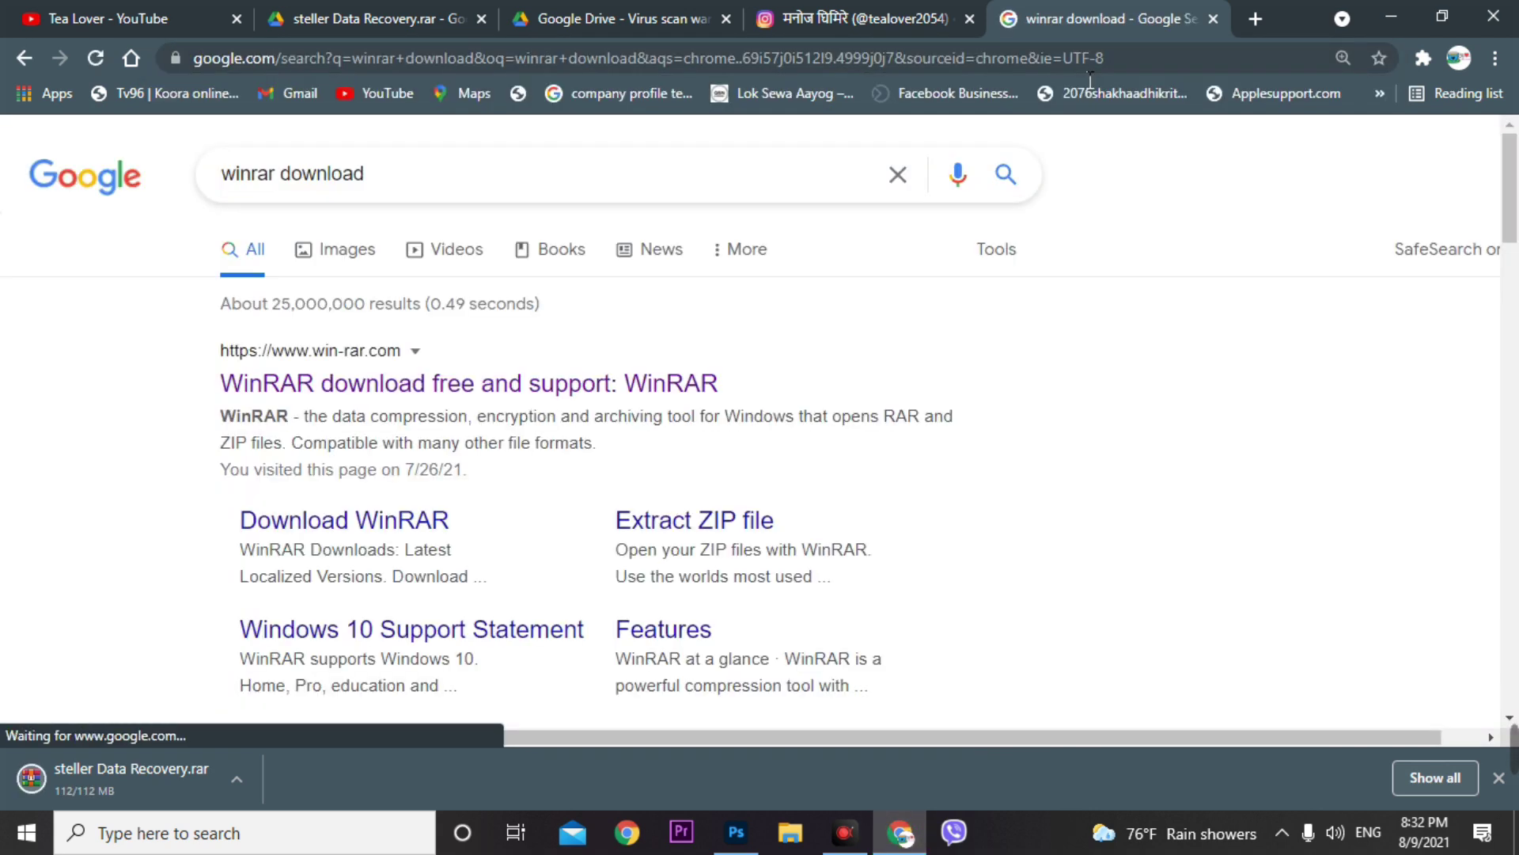
click(527, 385)
right_click(670, 299)
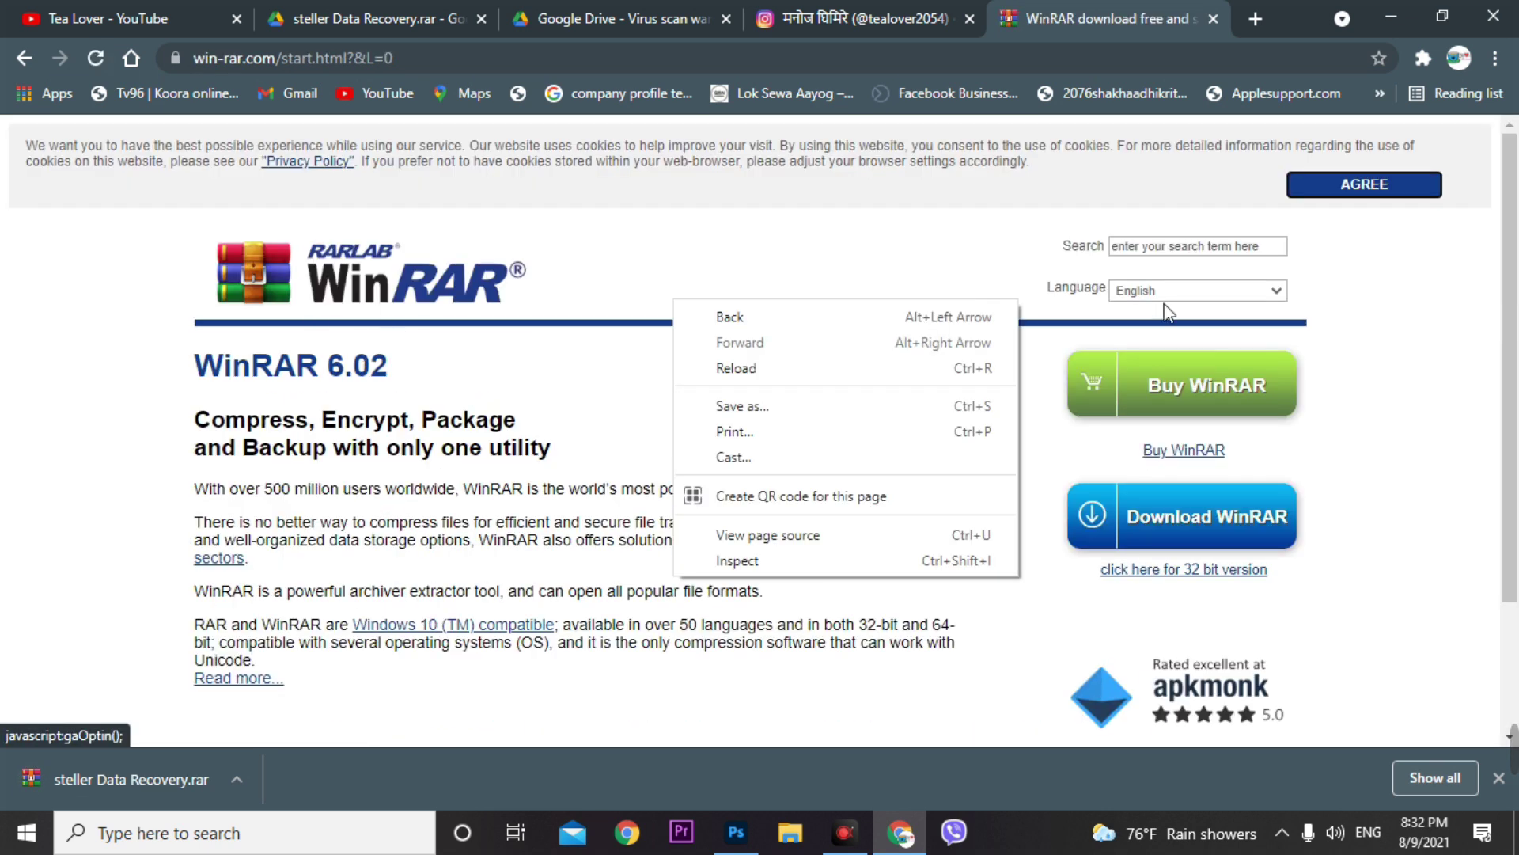
click(1359, 490)
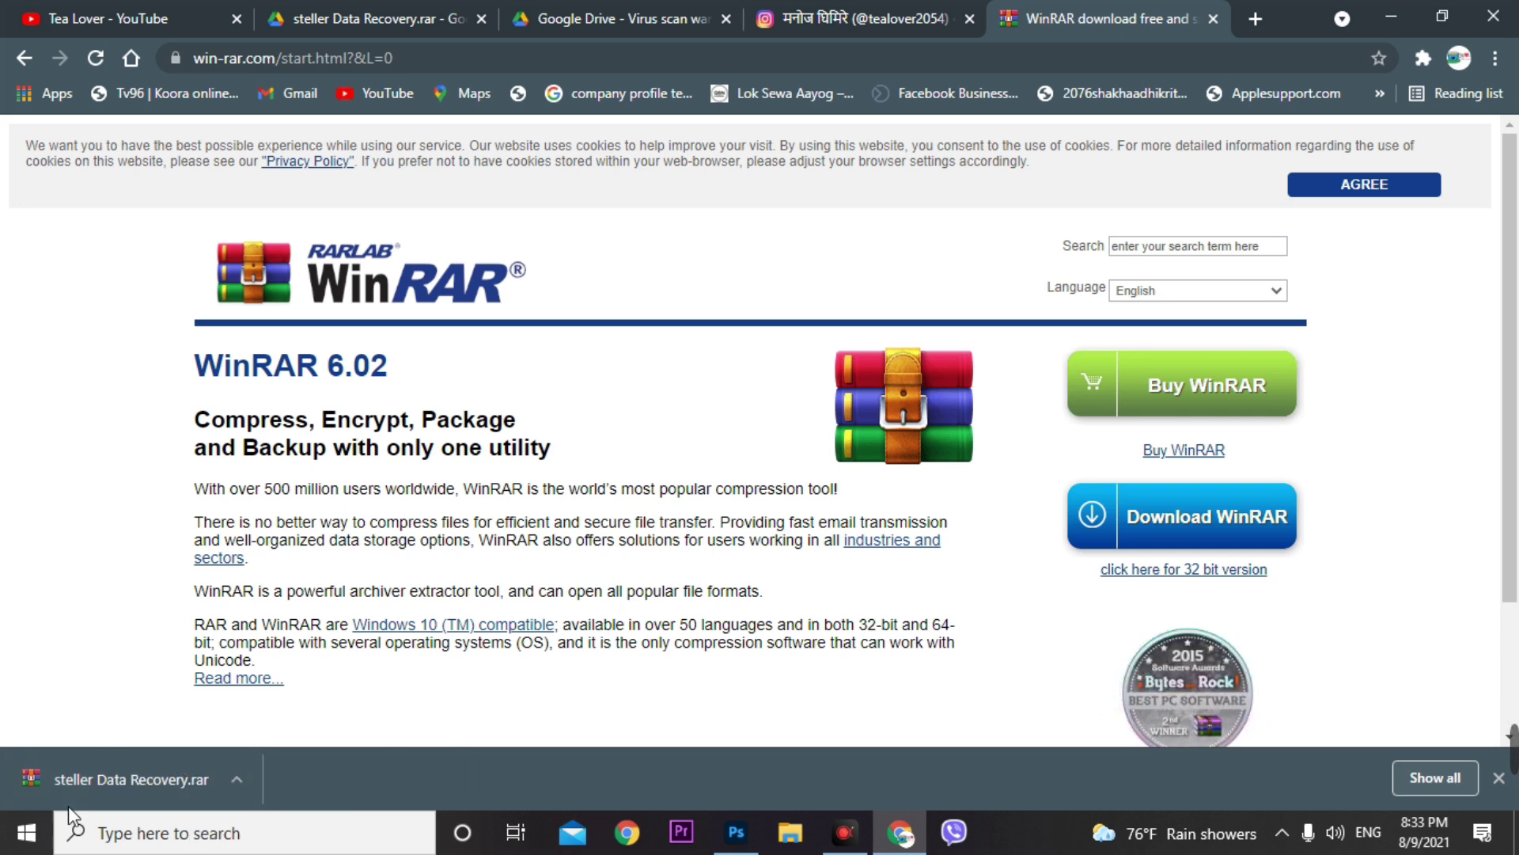
Open the downloaded steller Data Recovery.rar in WinRAR and start extracting it to the steller Data Recovery folder in Downloads
click(158, 788)
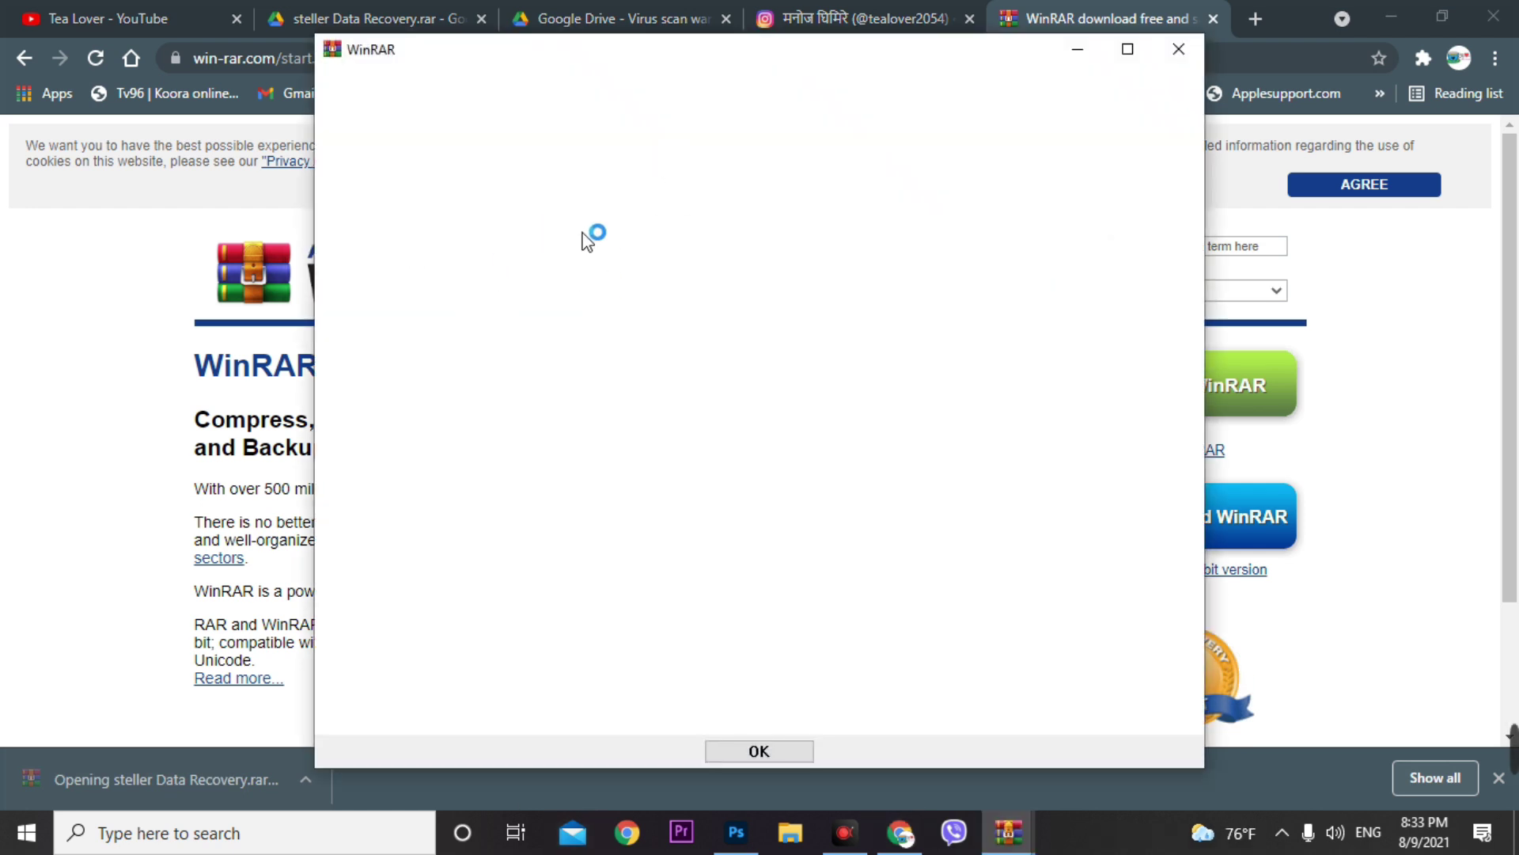
click(1178, 49)
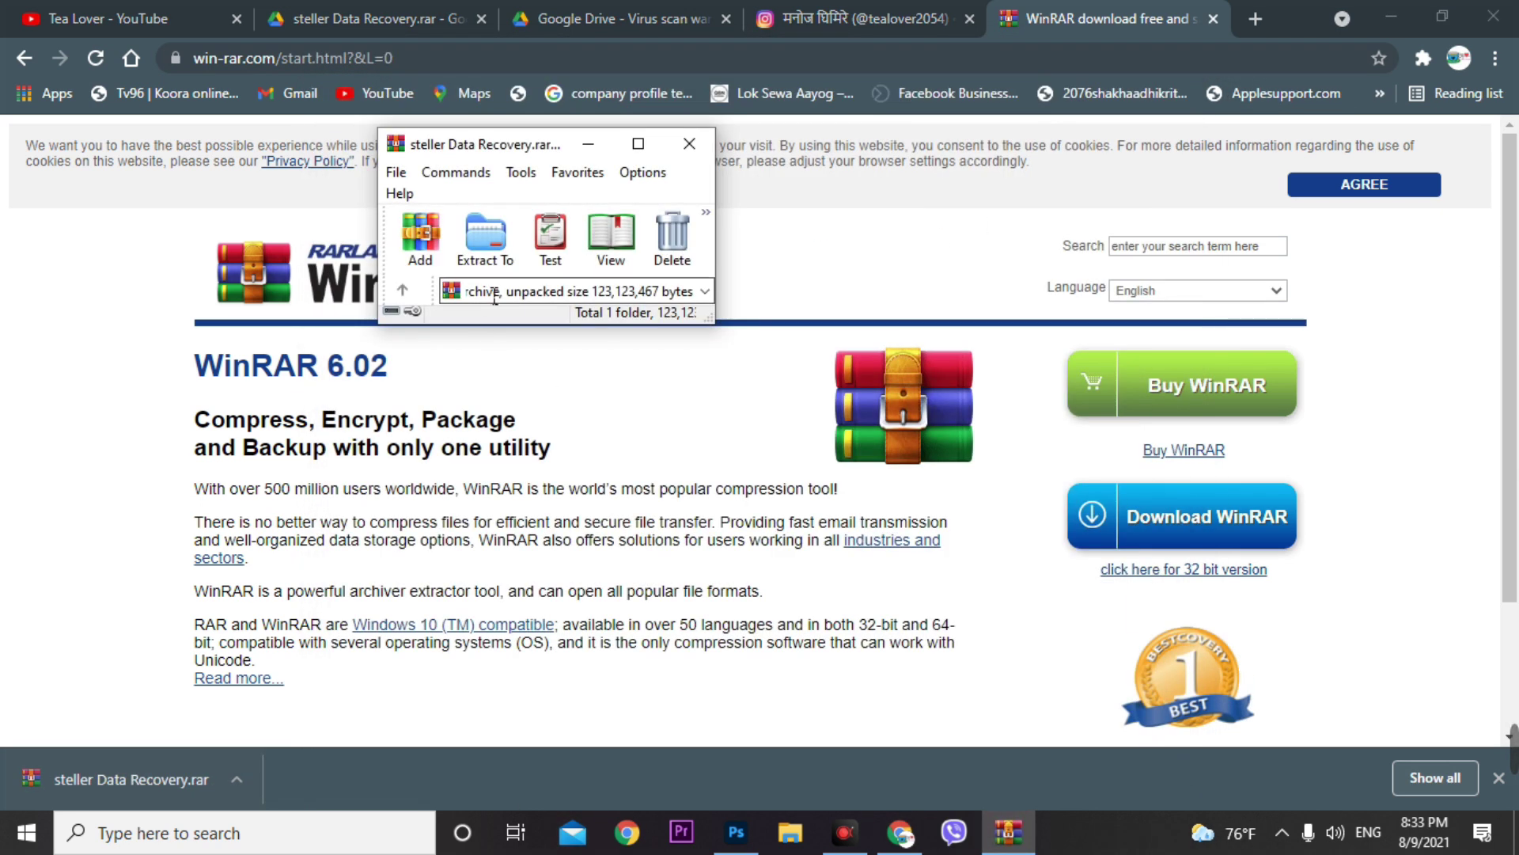
click(508, 253)
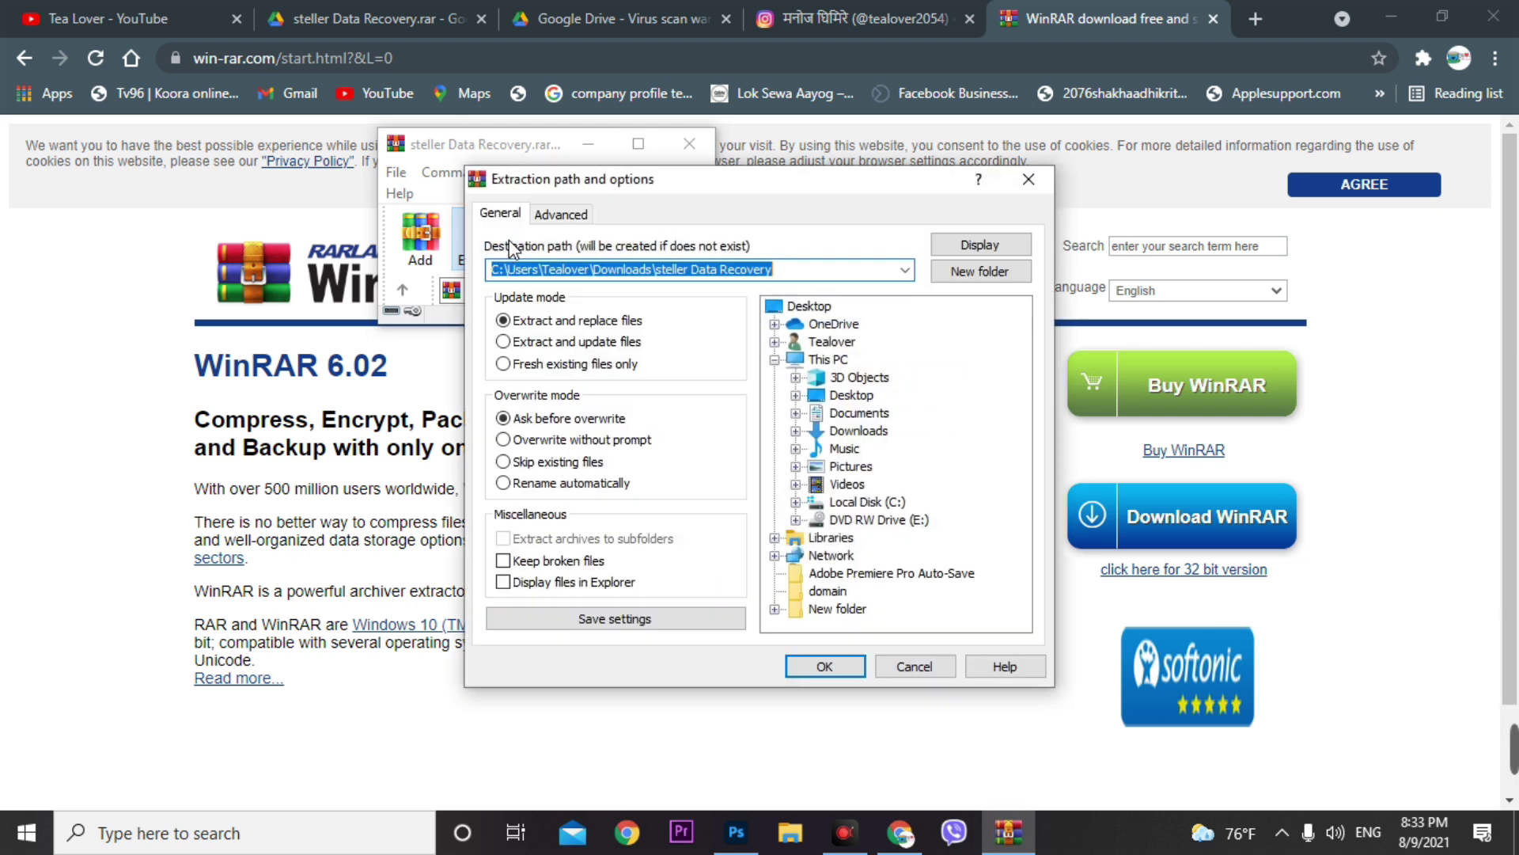
click(815, 667)
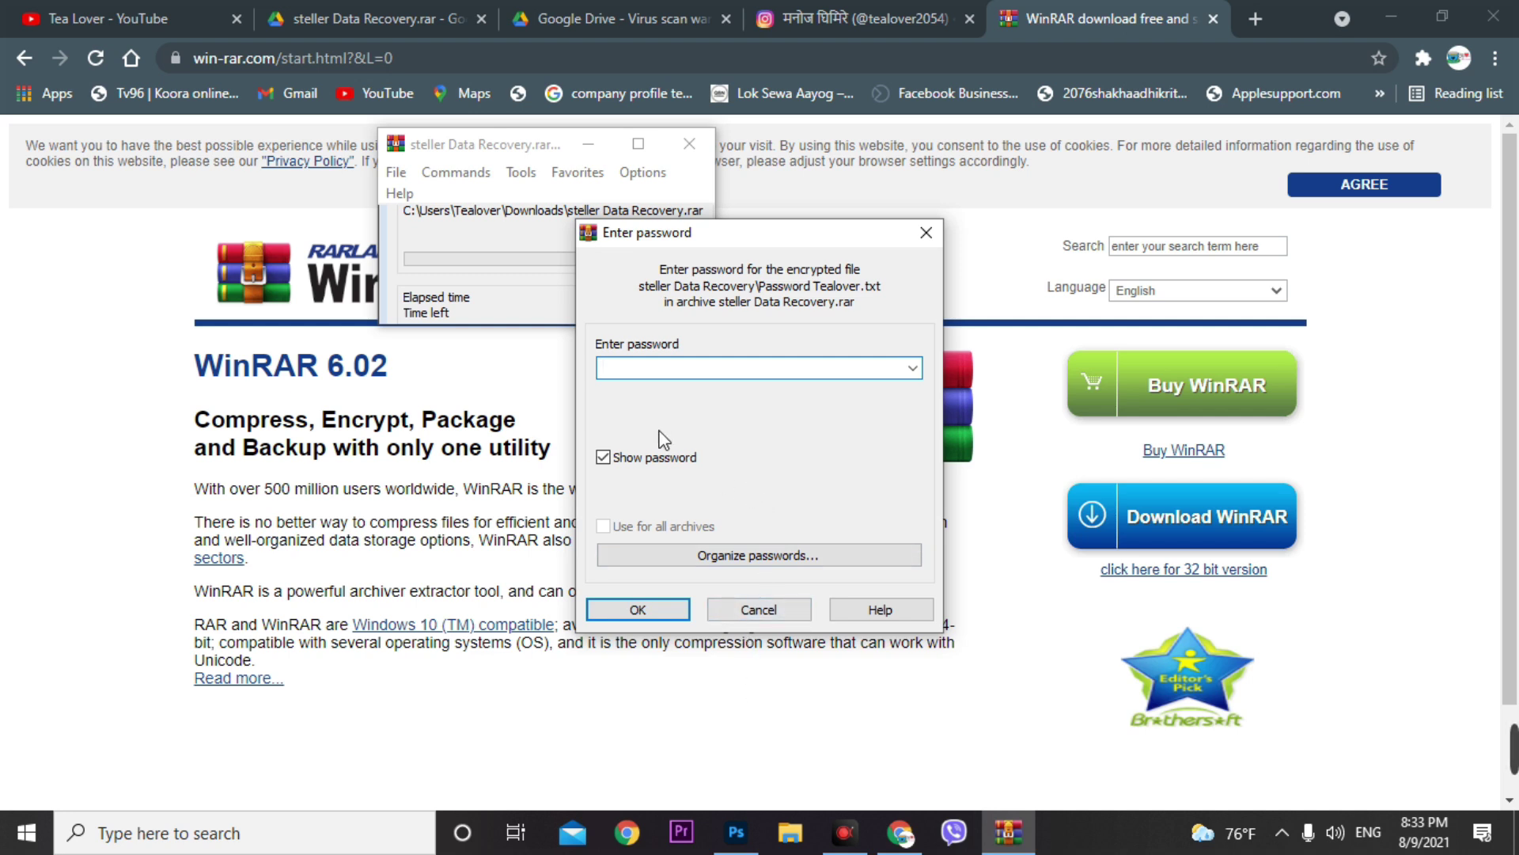
Return to the .Repg recovery post in the browser and copy the archive password listed below the download link
click(310, 12)
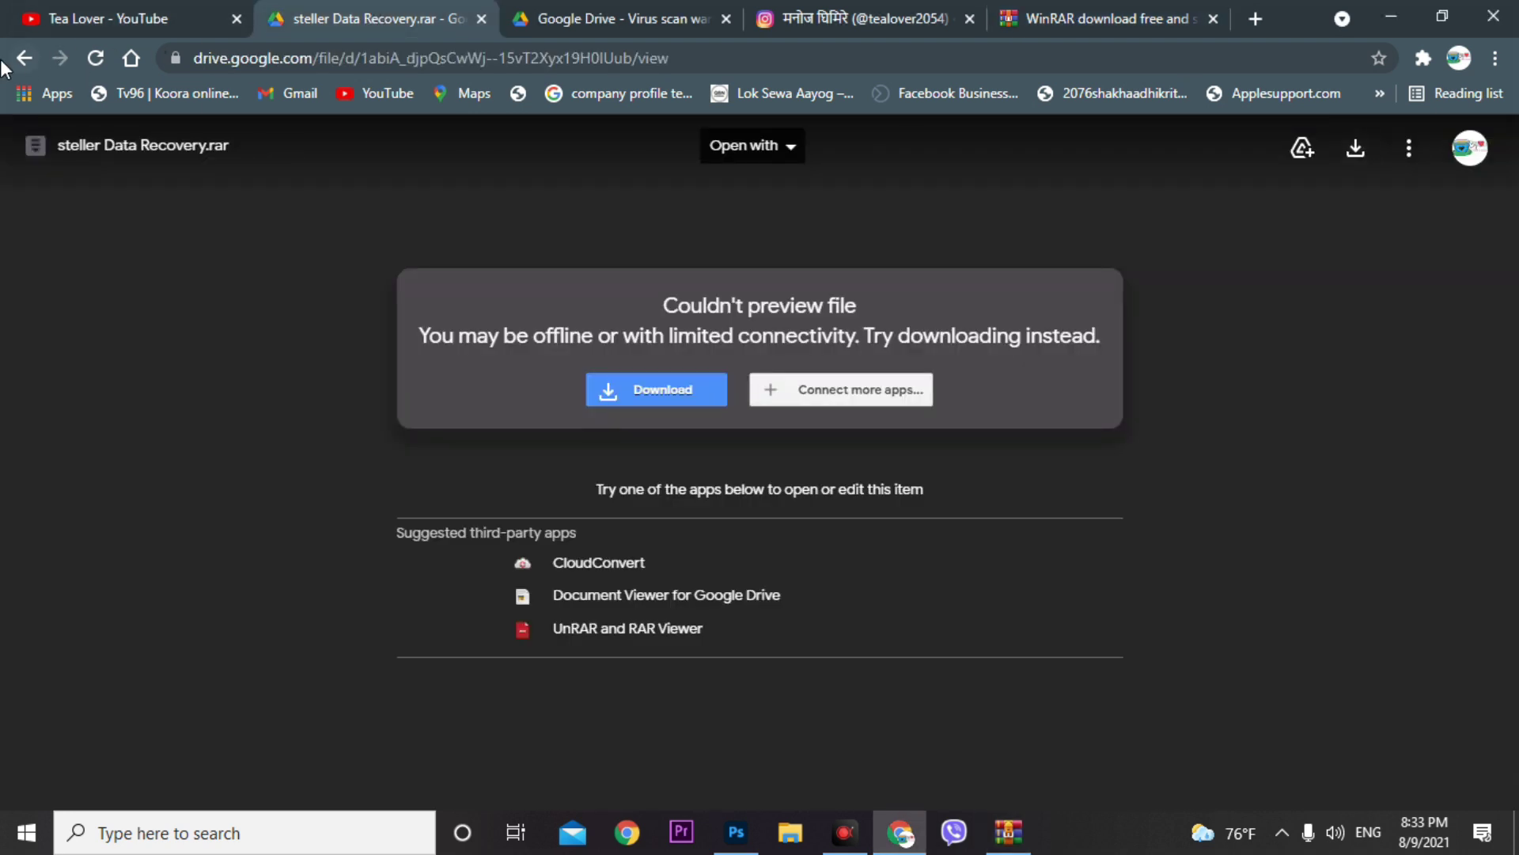
click(25, 58)
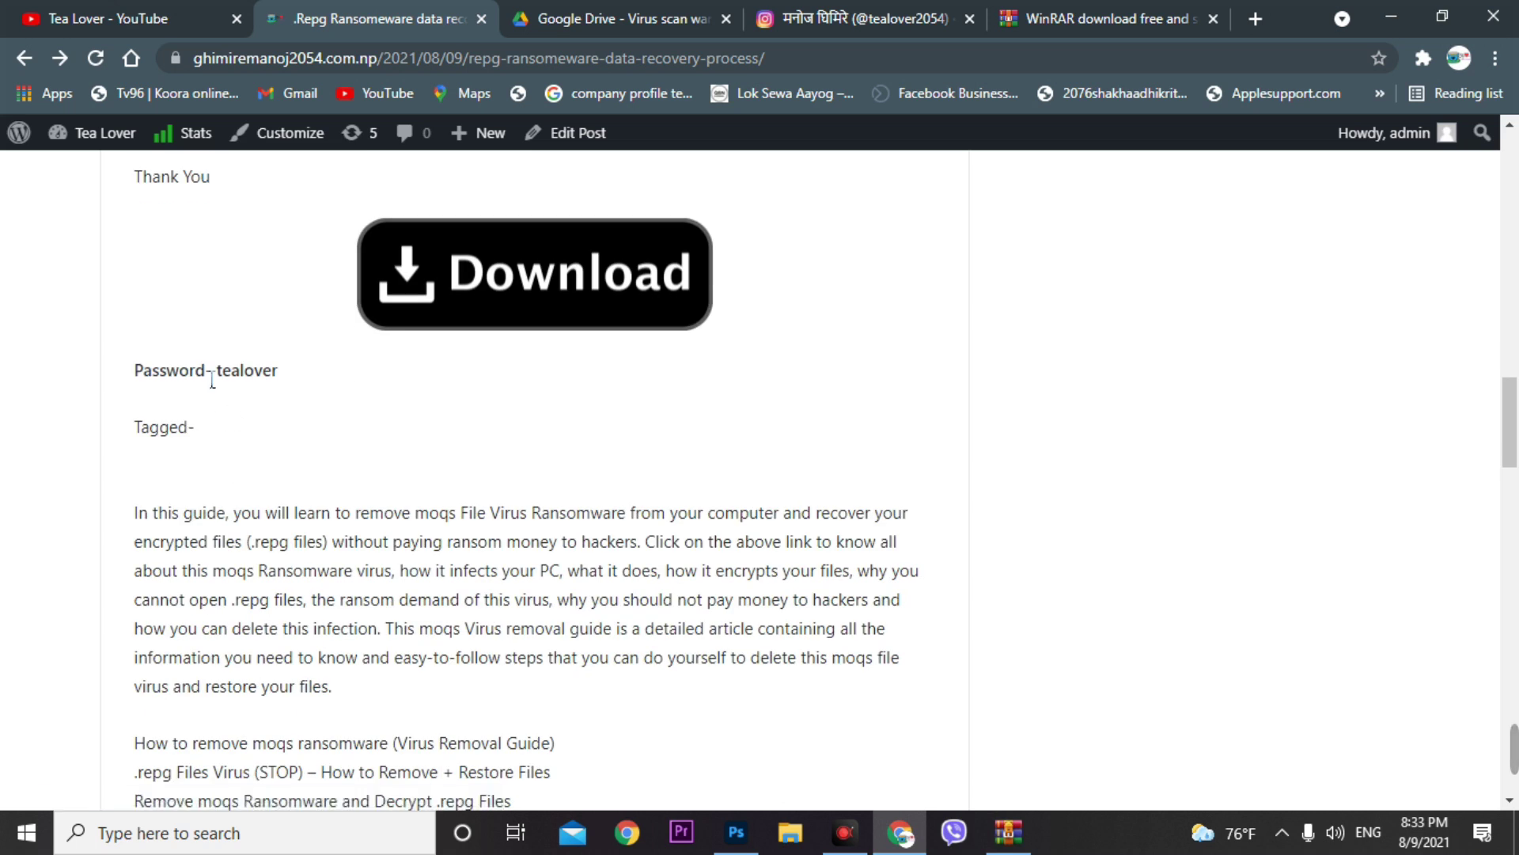
drag(225, 385, 297, 387)
click(222, 384)
right_click(278, 383)
click(321, 395)
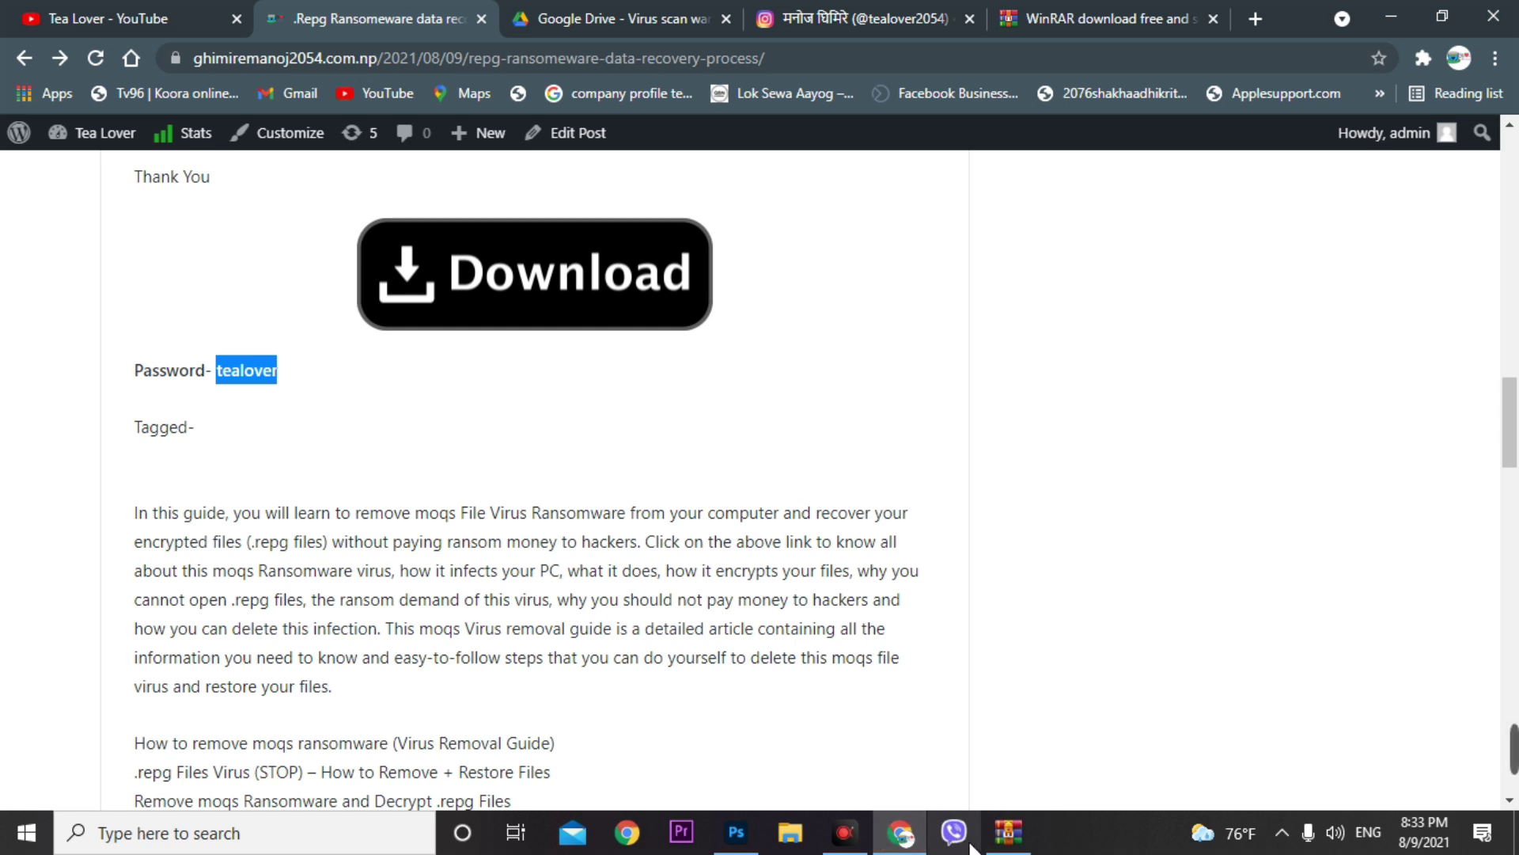
Switch back to WinRAR, paste the archive password and complete the extraction
click(1008, 831)
key(ctrl+v)
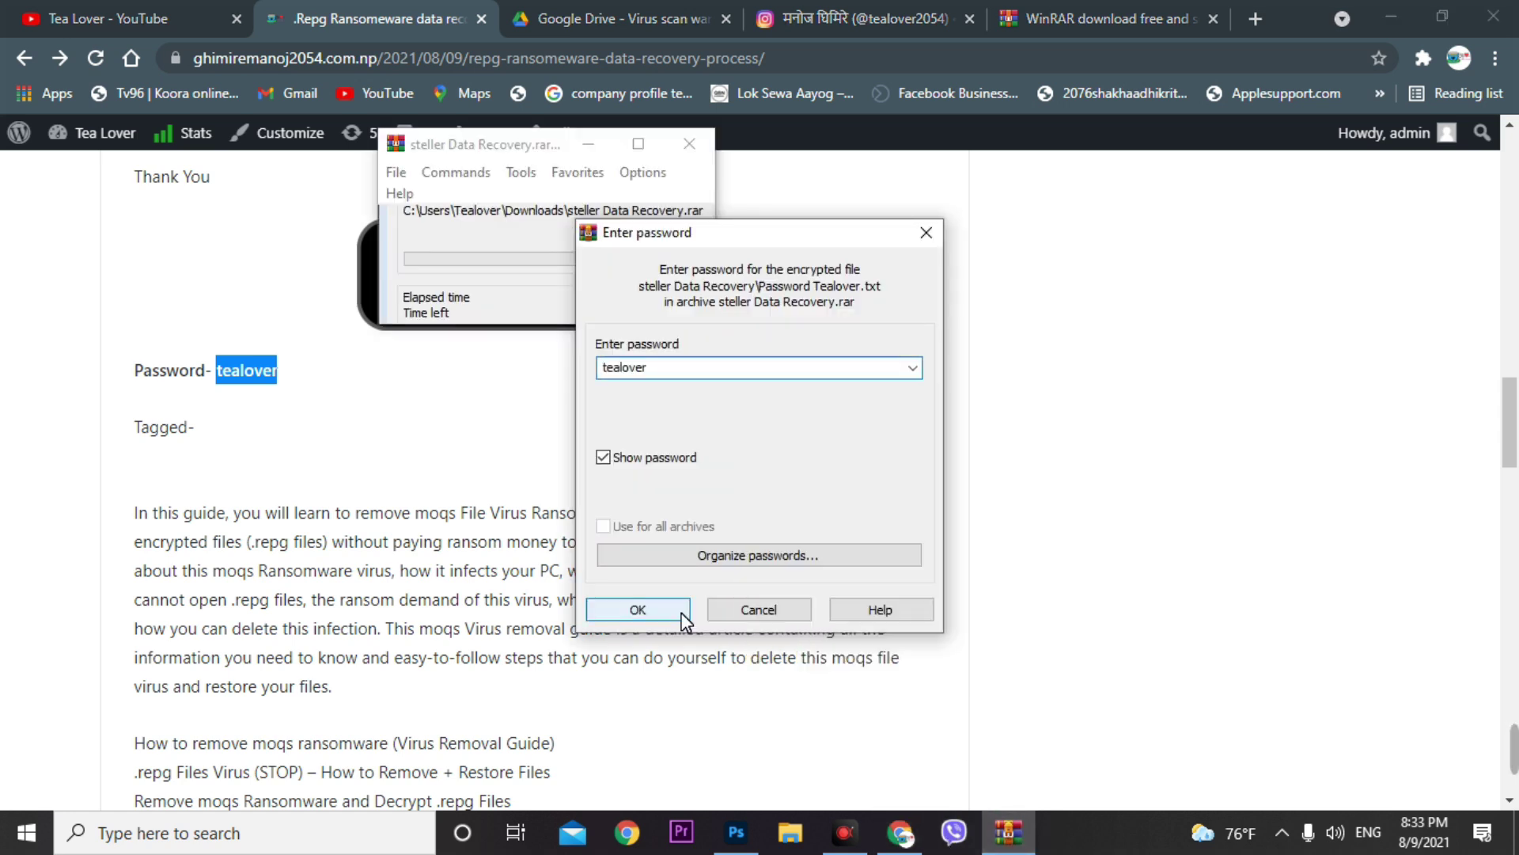
click(679, 615)
key(Return)
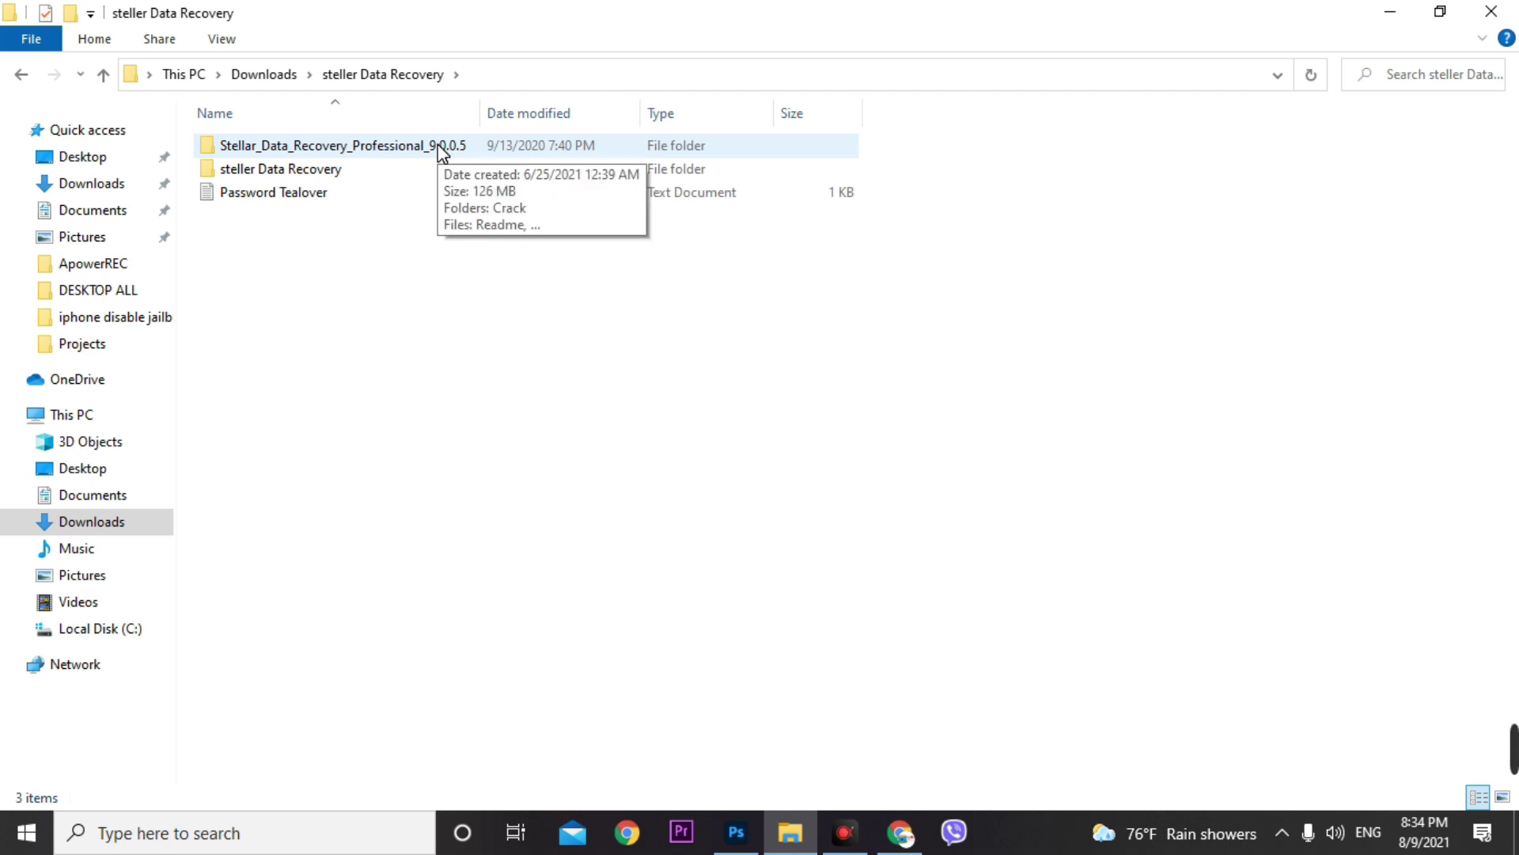
Run the installer in the Stellar_Data_Recovery_Professional_9.0.0.5 folder, close its installation web page and minimize the browser
double_click(441, 149)
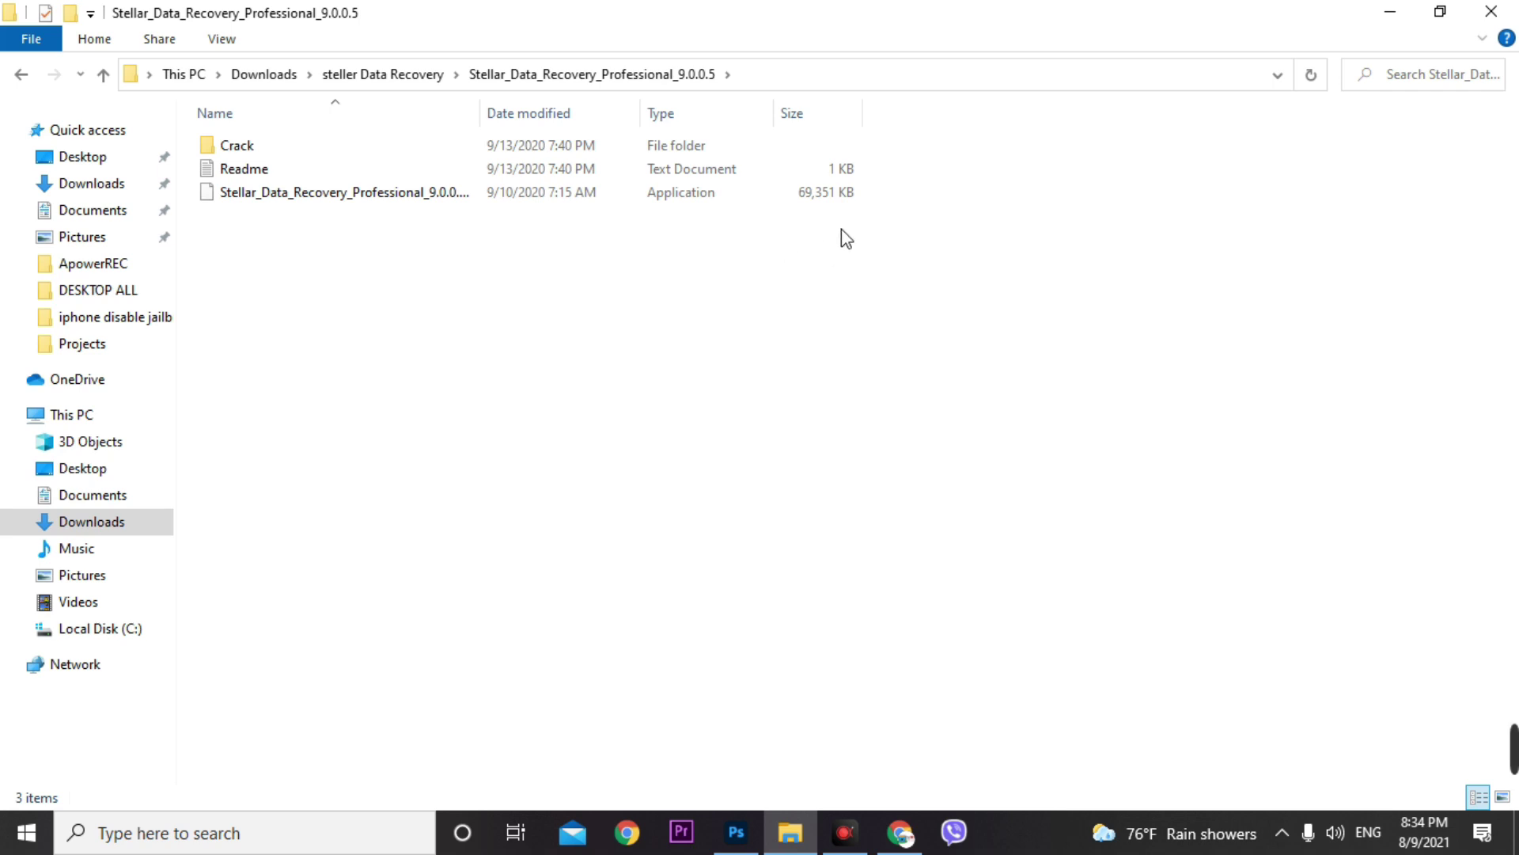
double_click(405, 203)
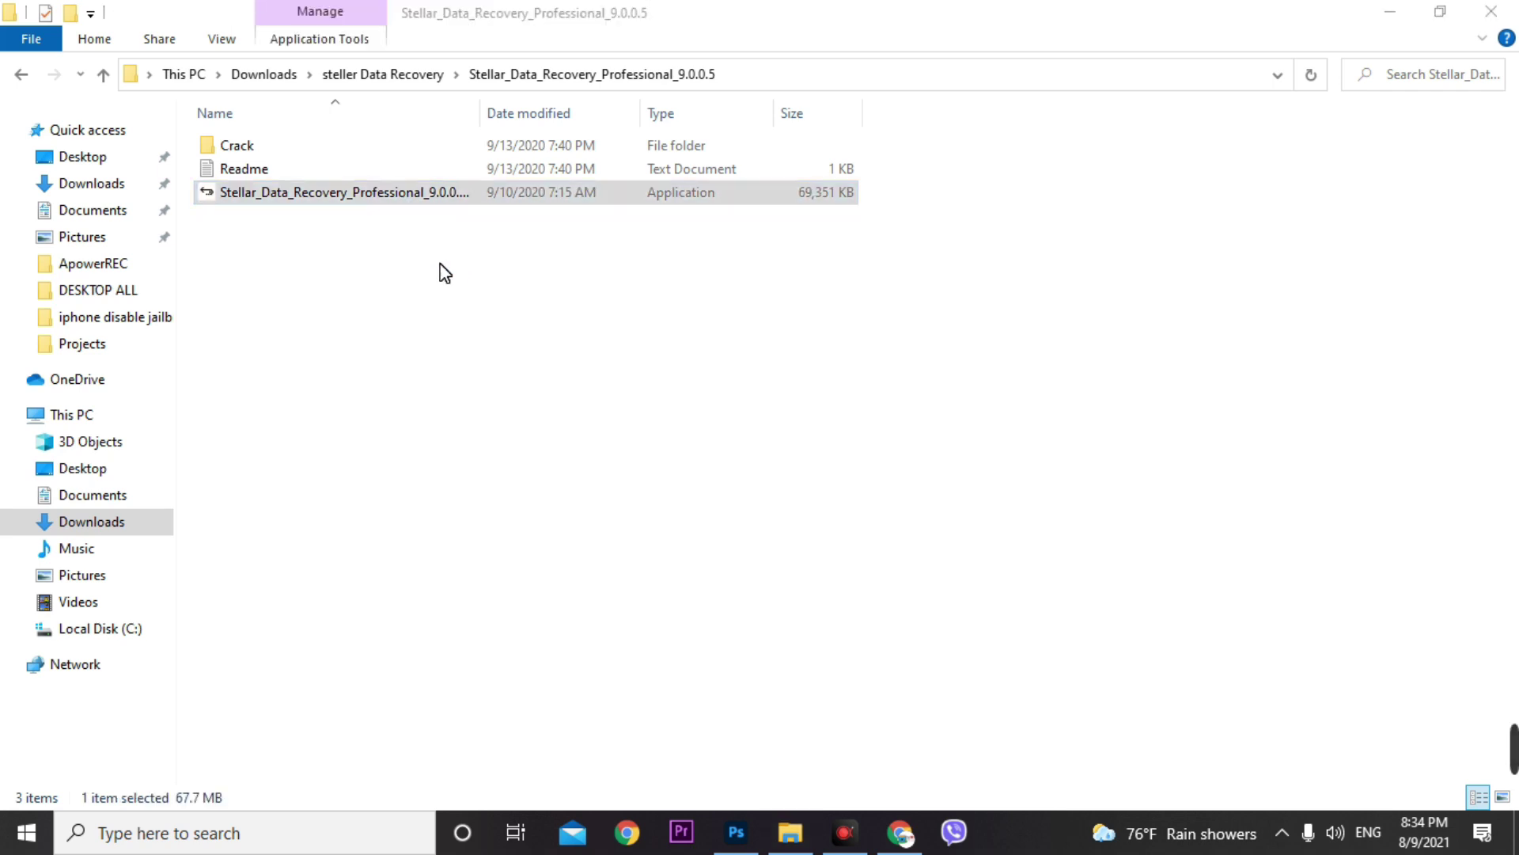
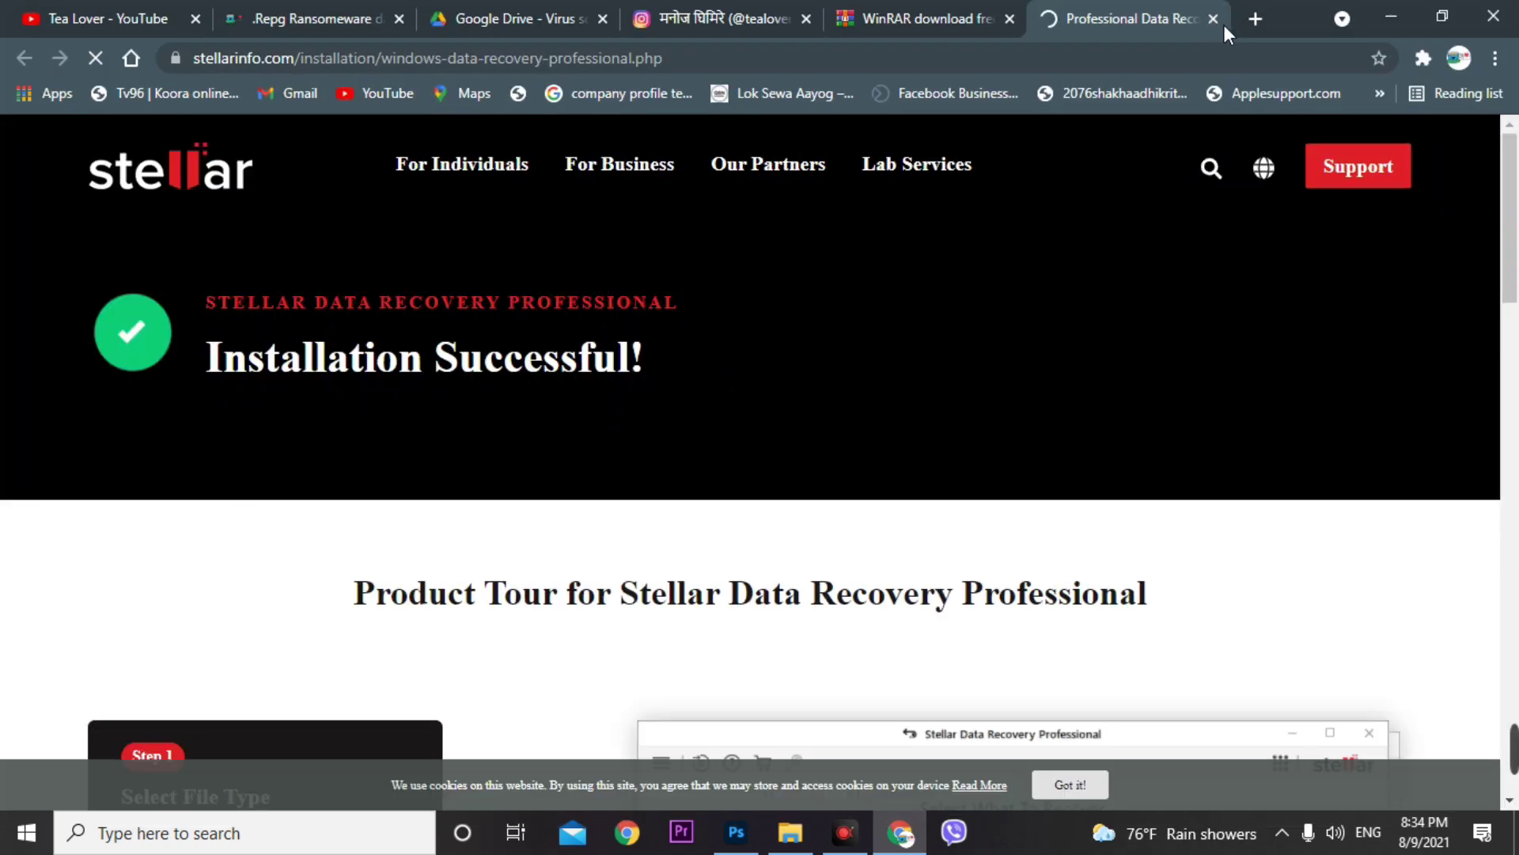
click(1213, 18)
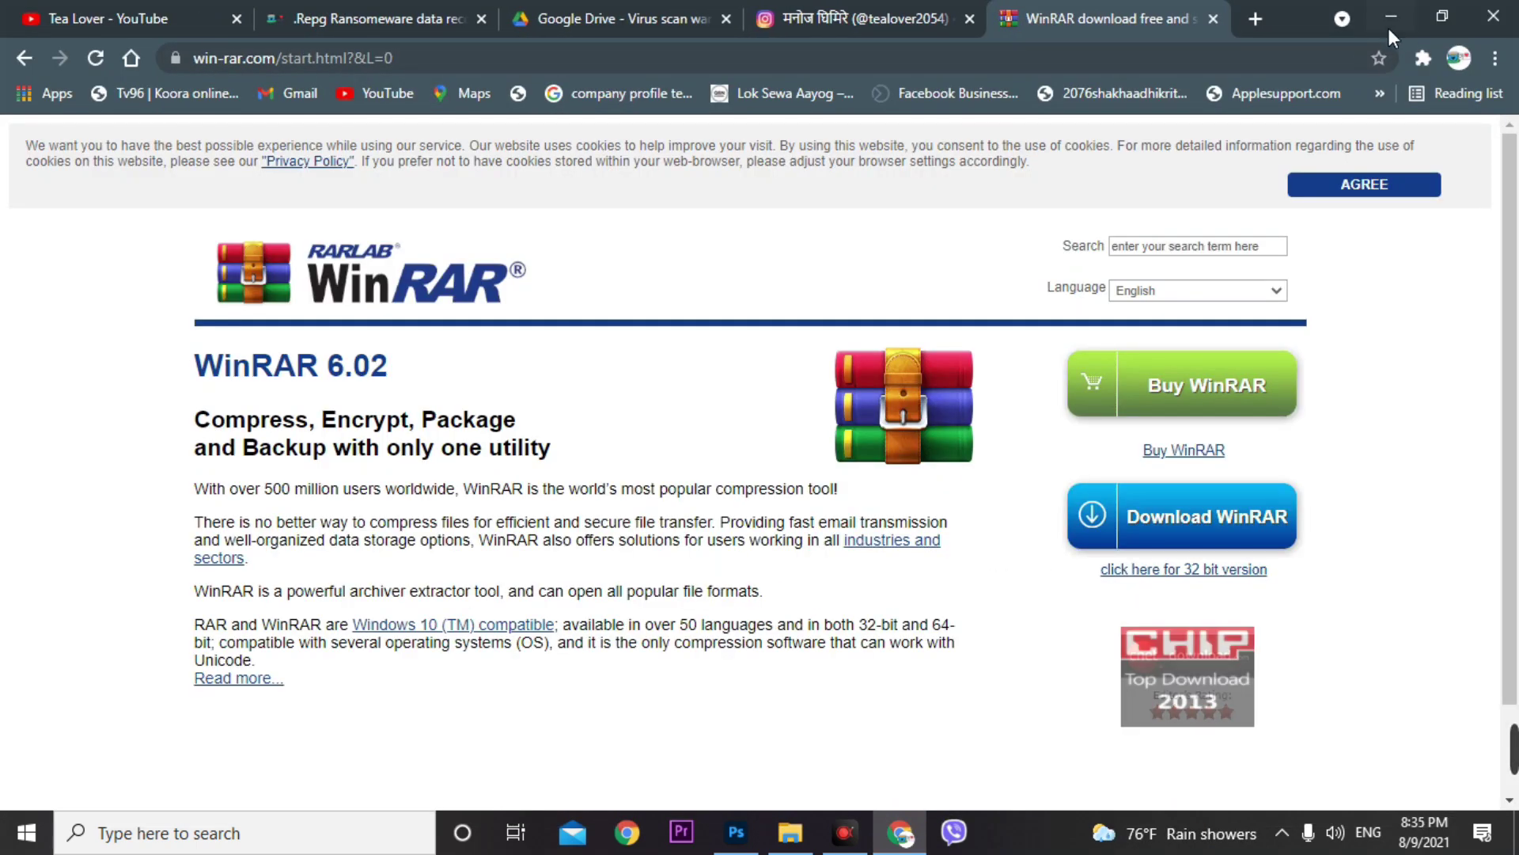
click(1391, 32)
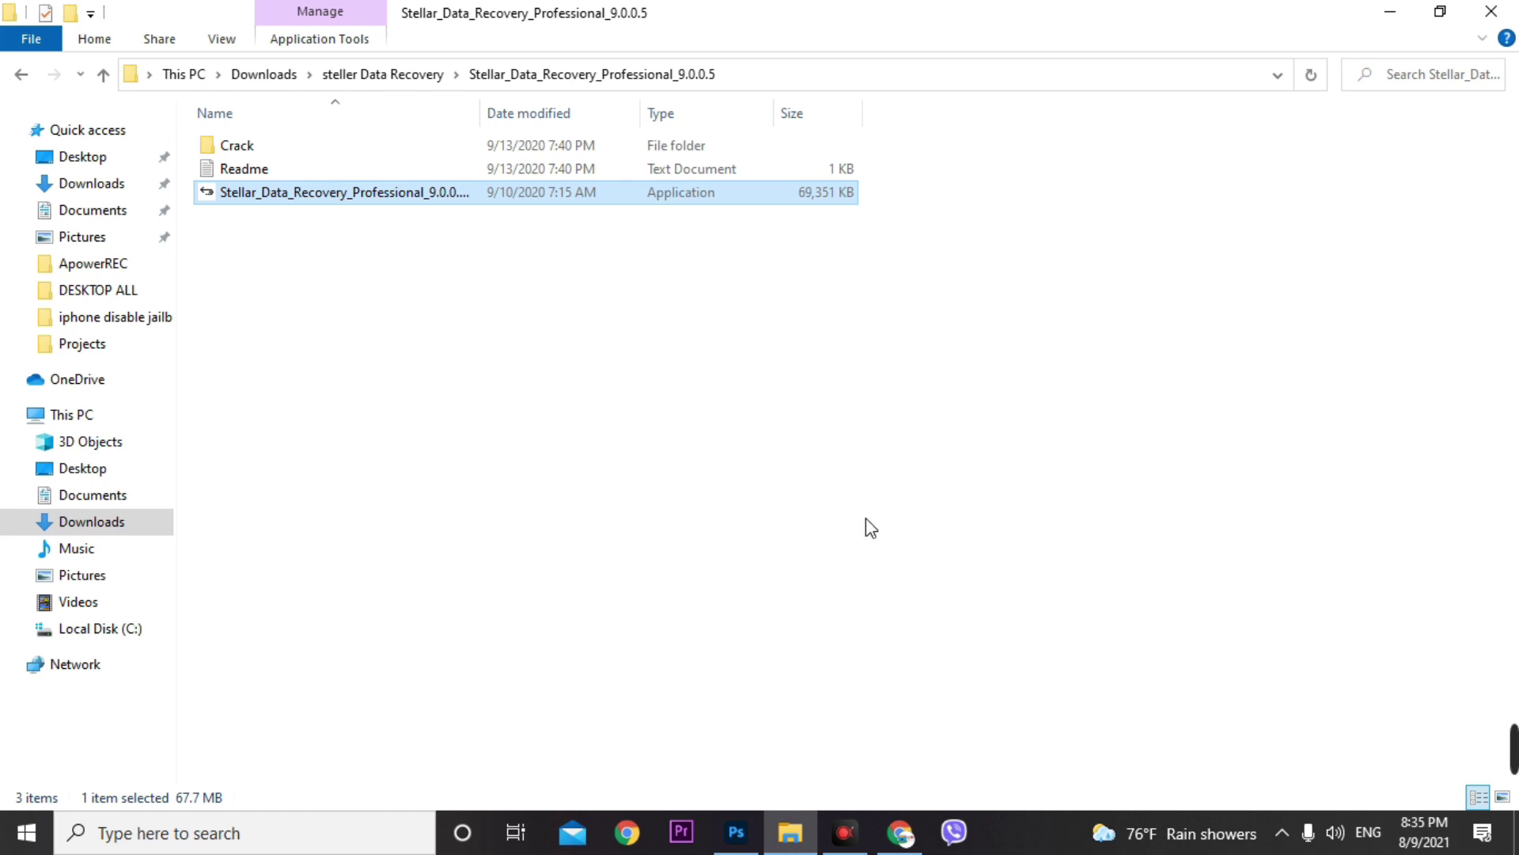
Shrink the folder window and move it aside while Stellar Data Recovery Professional starts, and close the demo program
drag(798, 17, 249, 35)
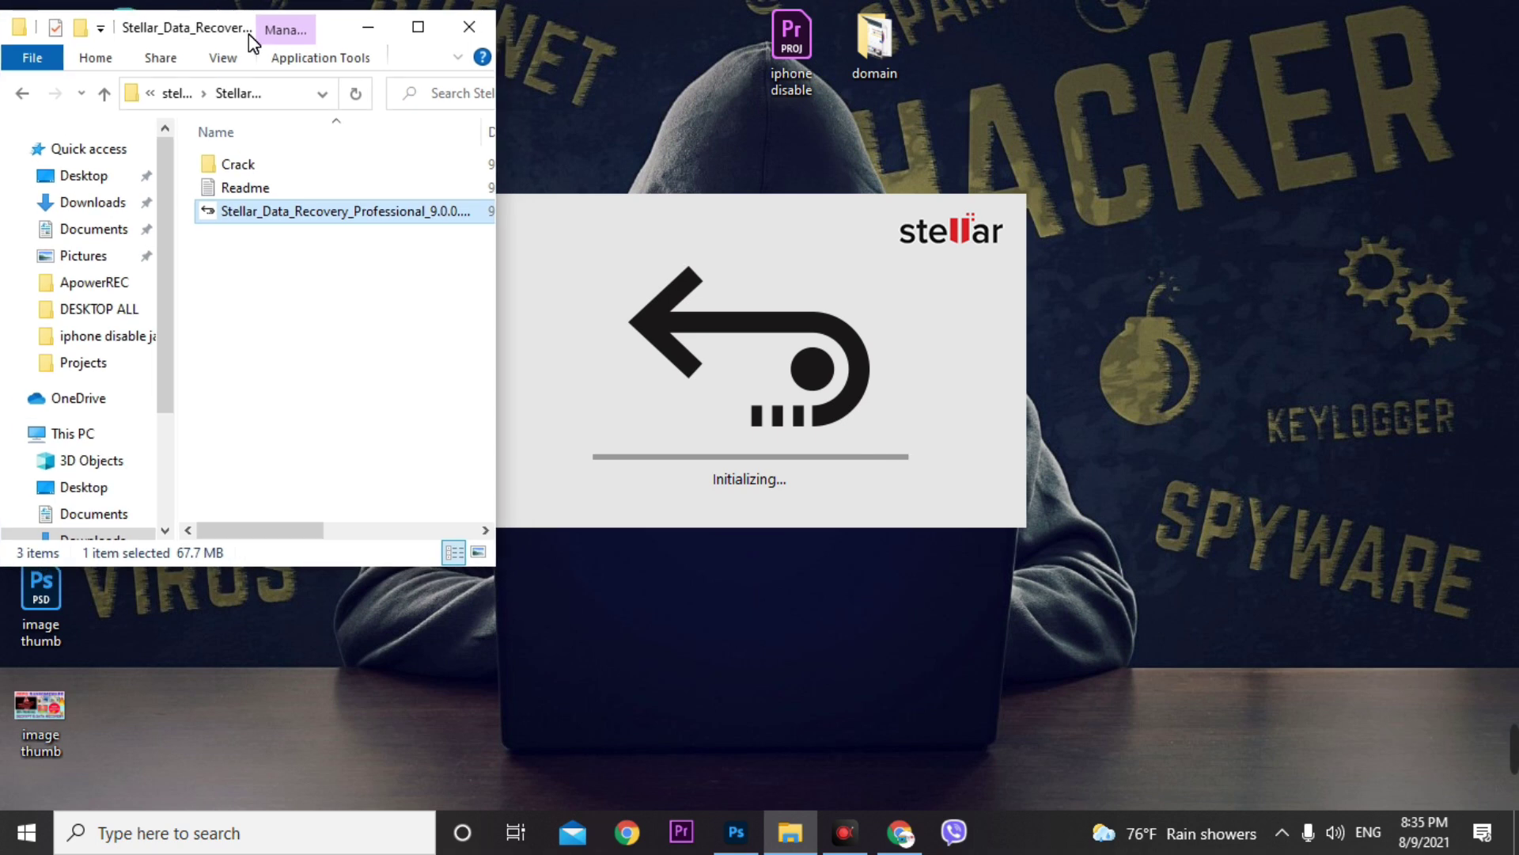
right_click(248, 35)
click(330, 22)
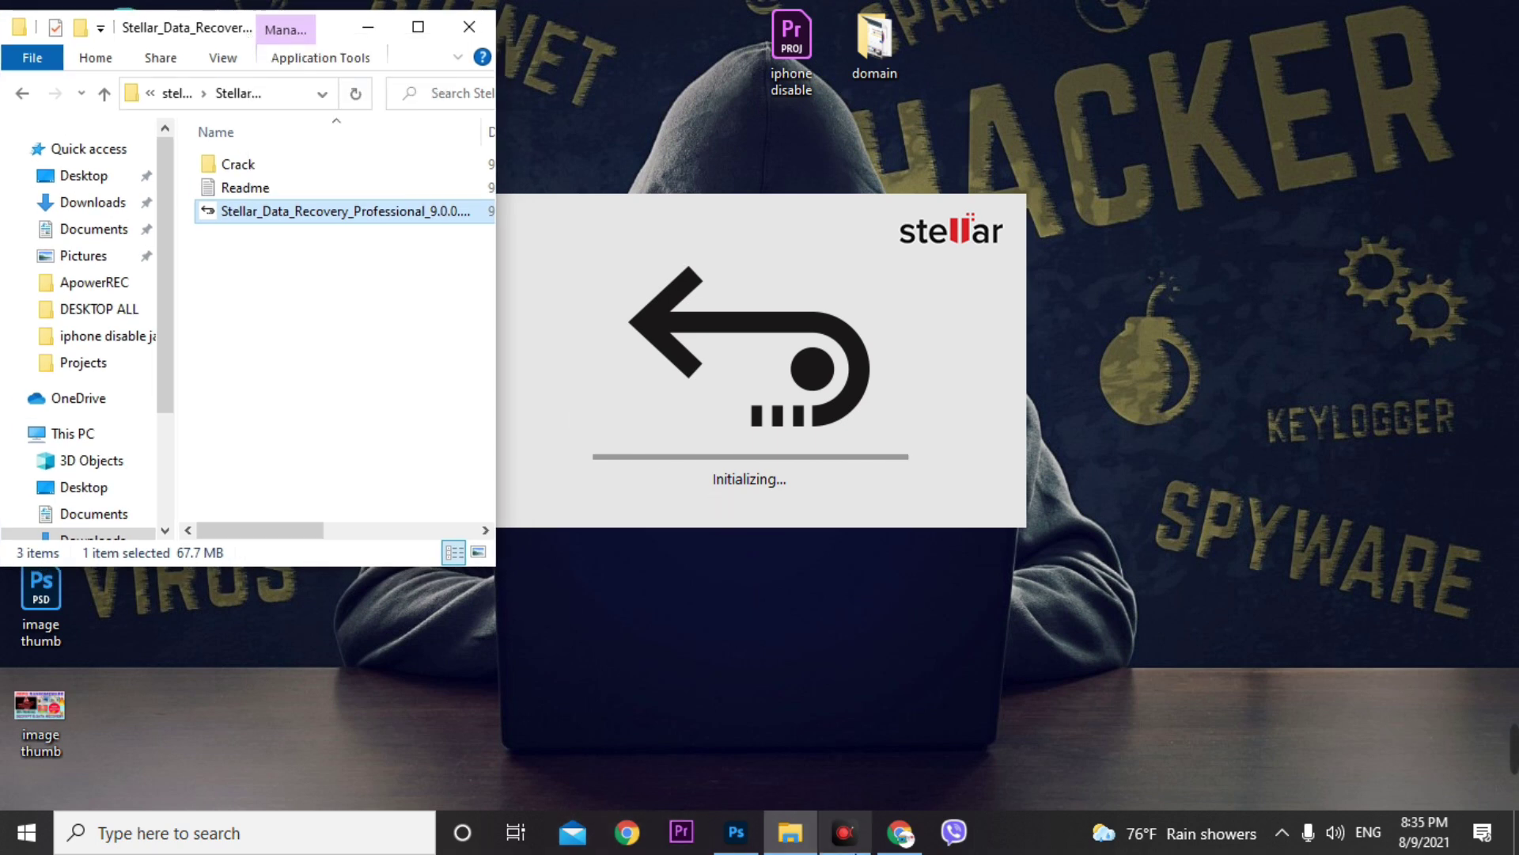
mouse_move(848, 852)
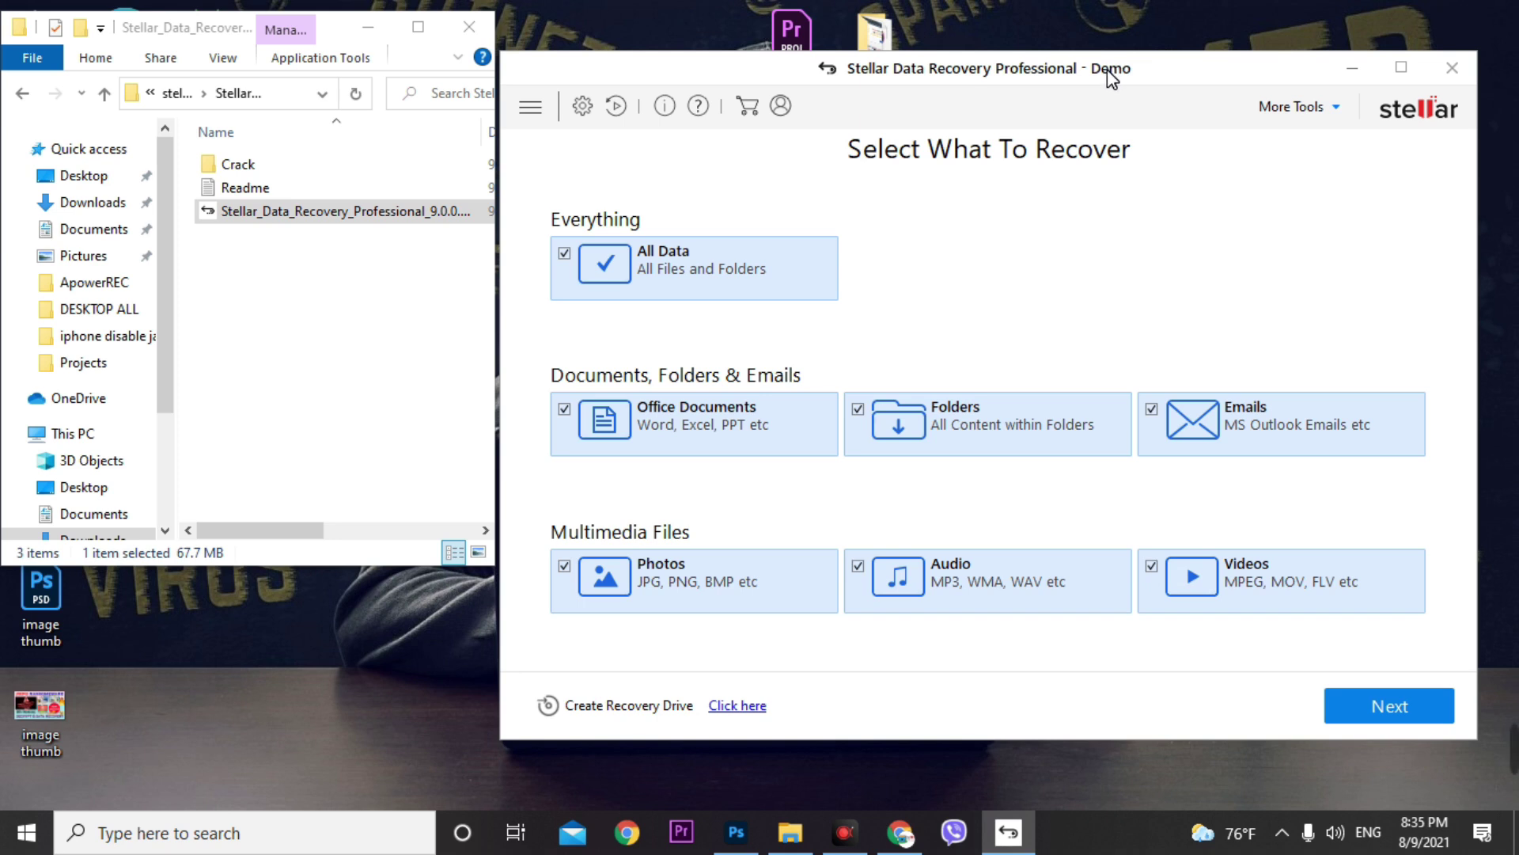
click(1452, 67)
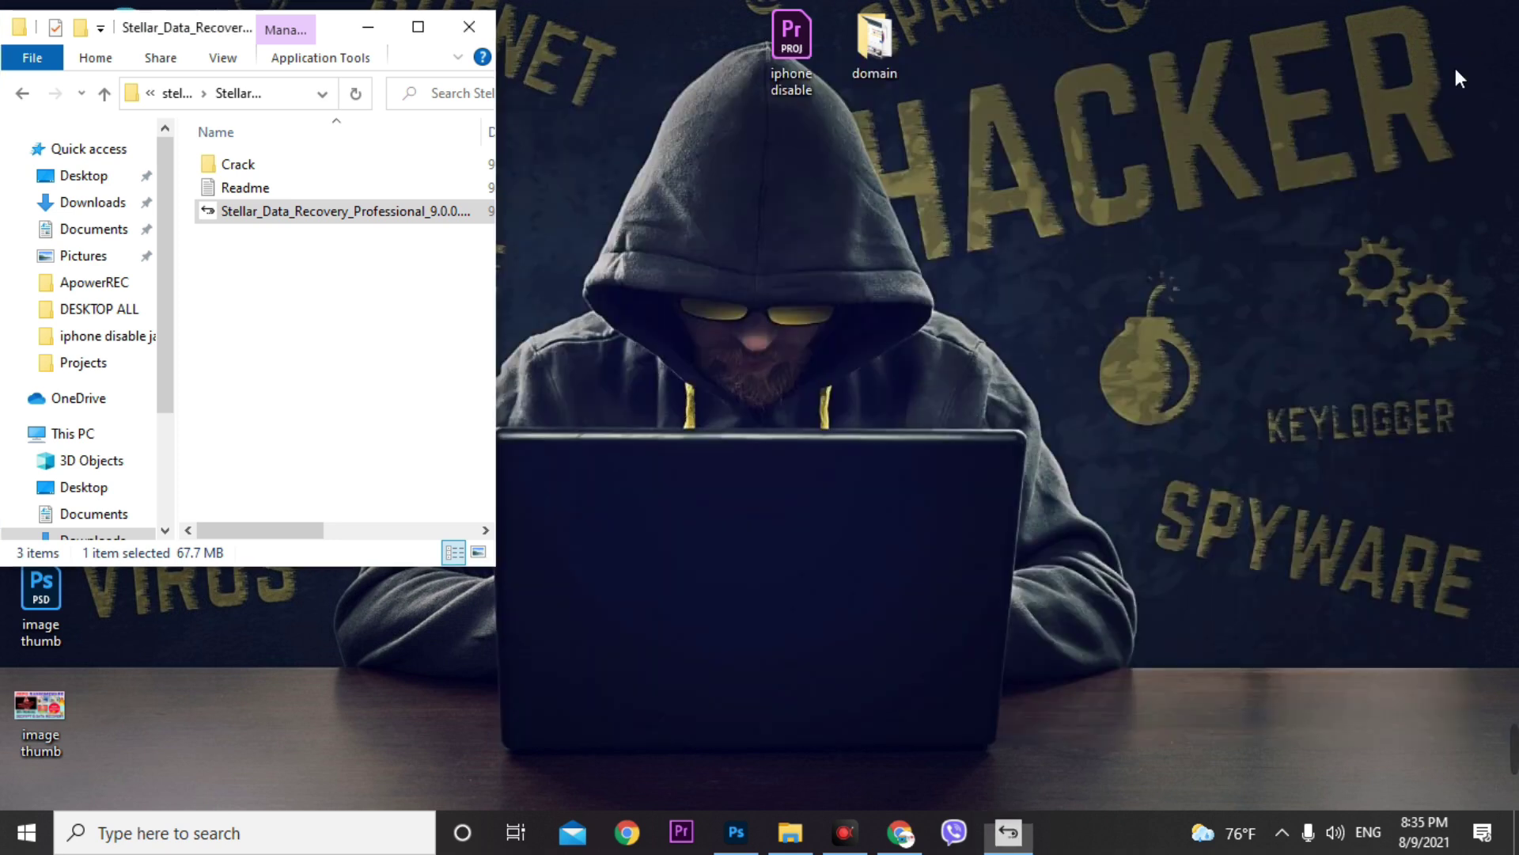
Open the Crack folder beside the installer, maximize the window and go into the x64 subfolder
click(441, 339)
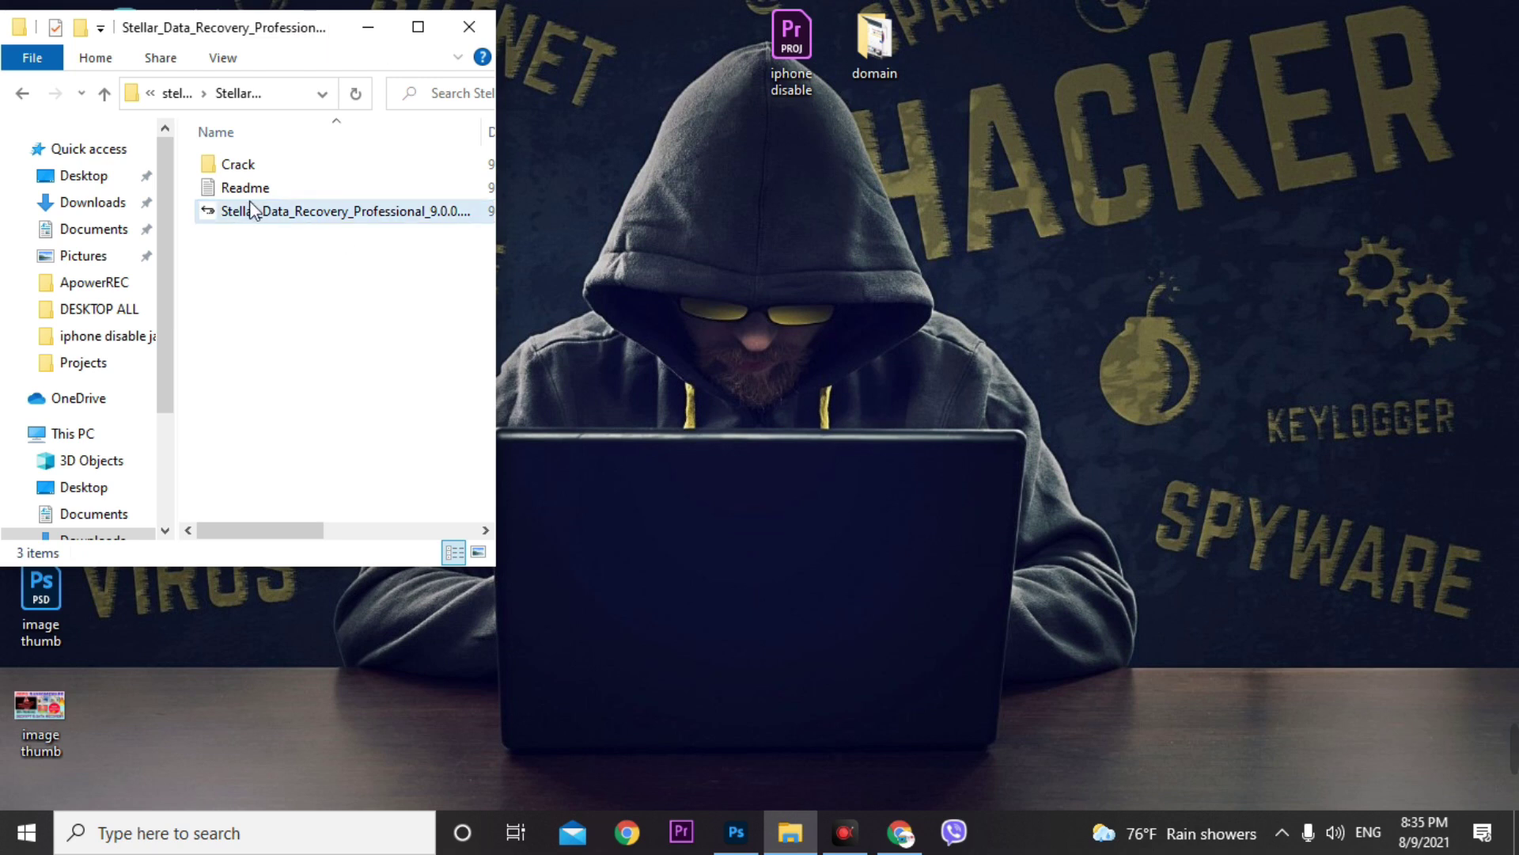
click(238, 167)
double_click(237, 168)
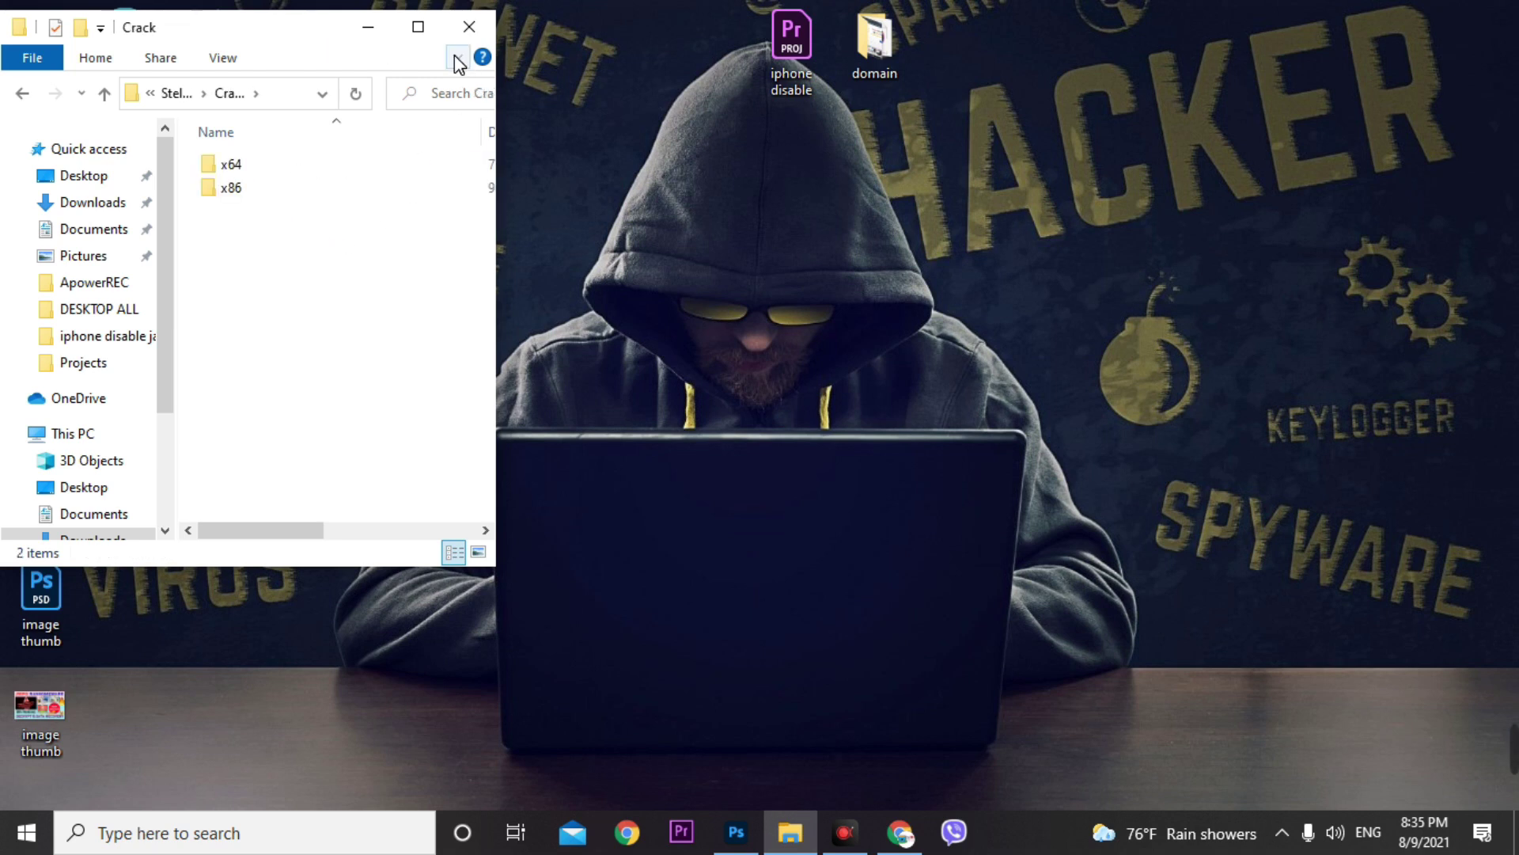
click(418, 27)
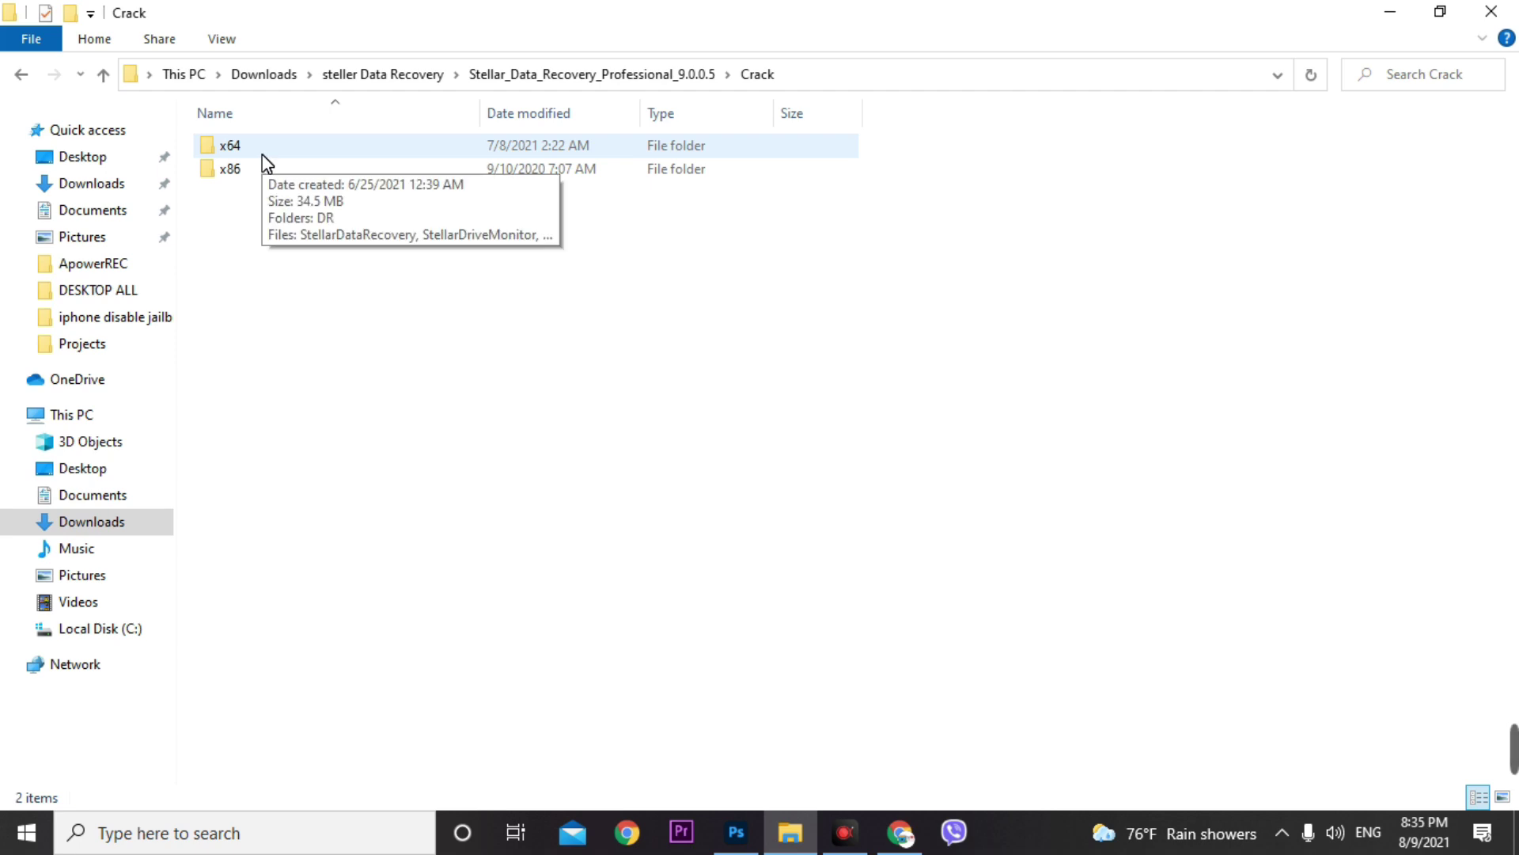
double_click(263, 150)
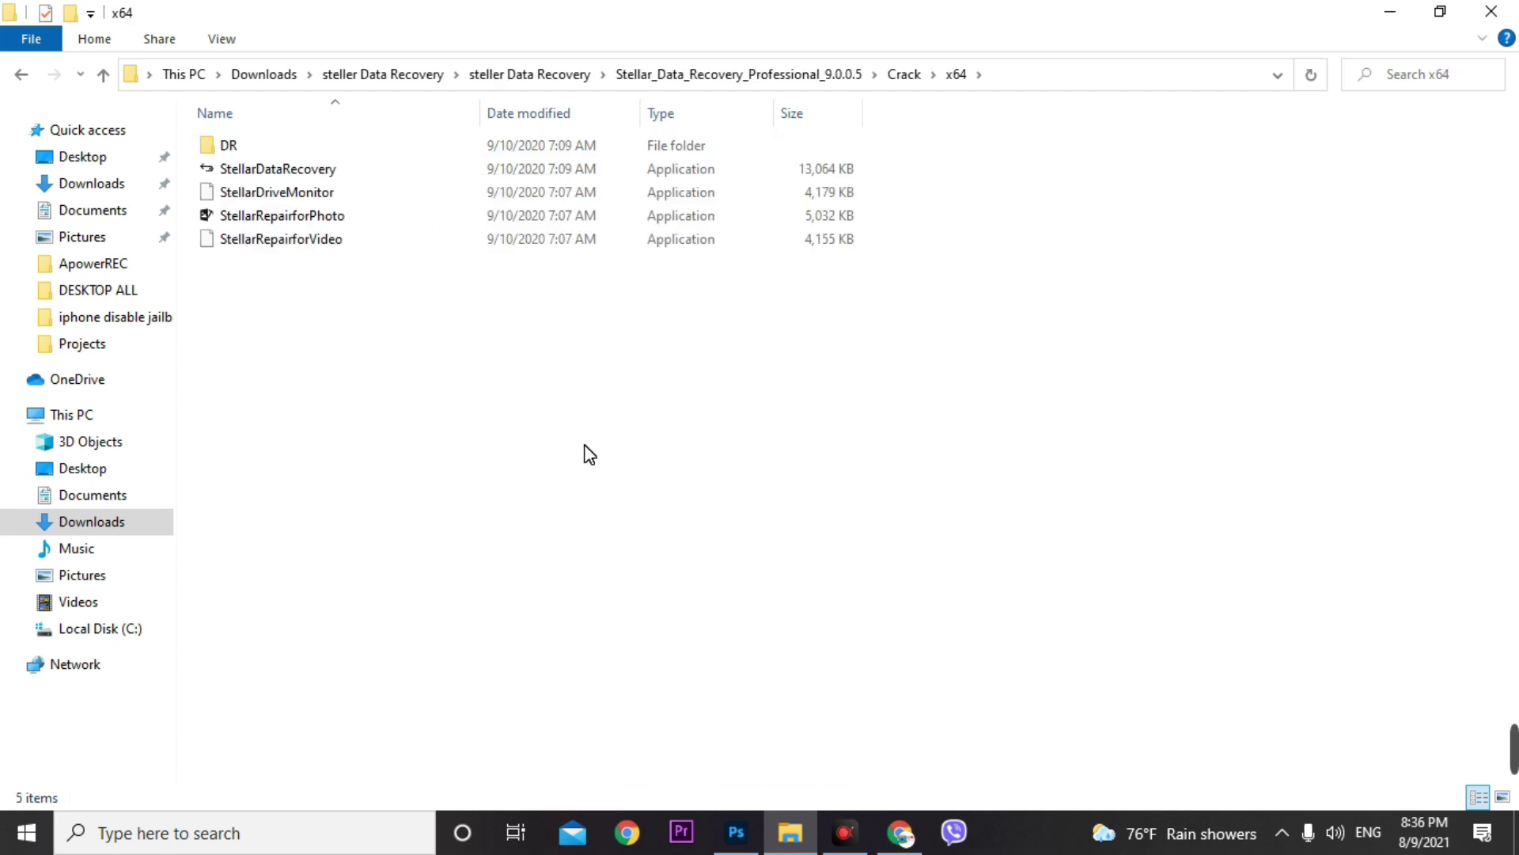
Examine the application files in the x64 folder and open its DR subfolder
drag(393, 440, 307, 164)
click(363, 468)
click(273, 346)
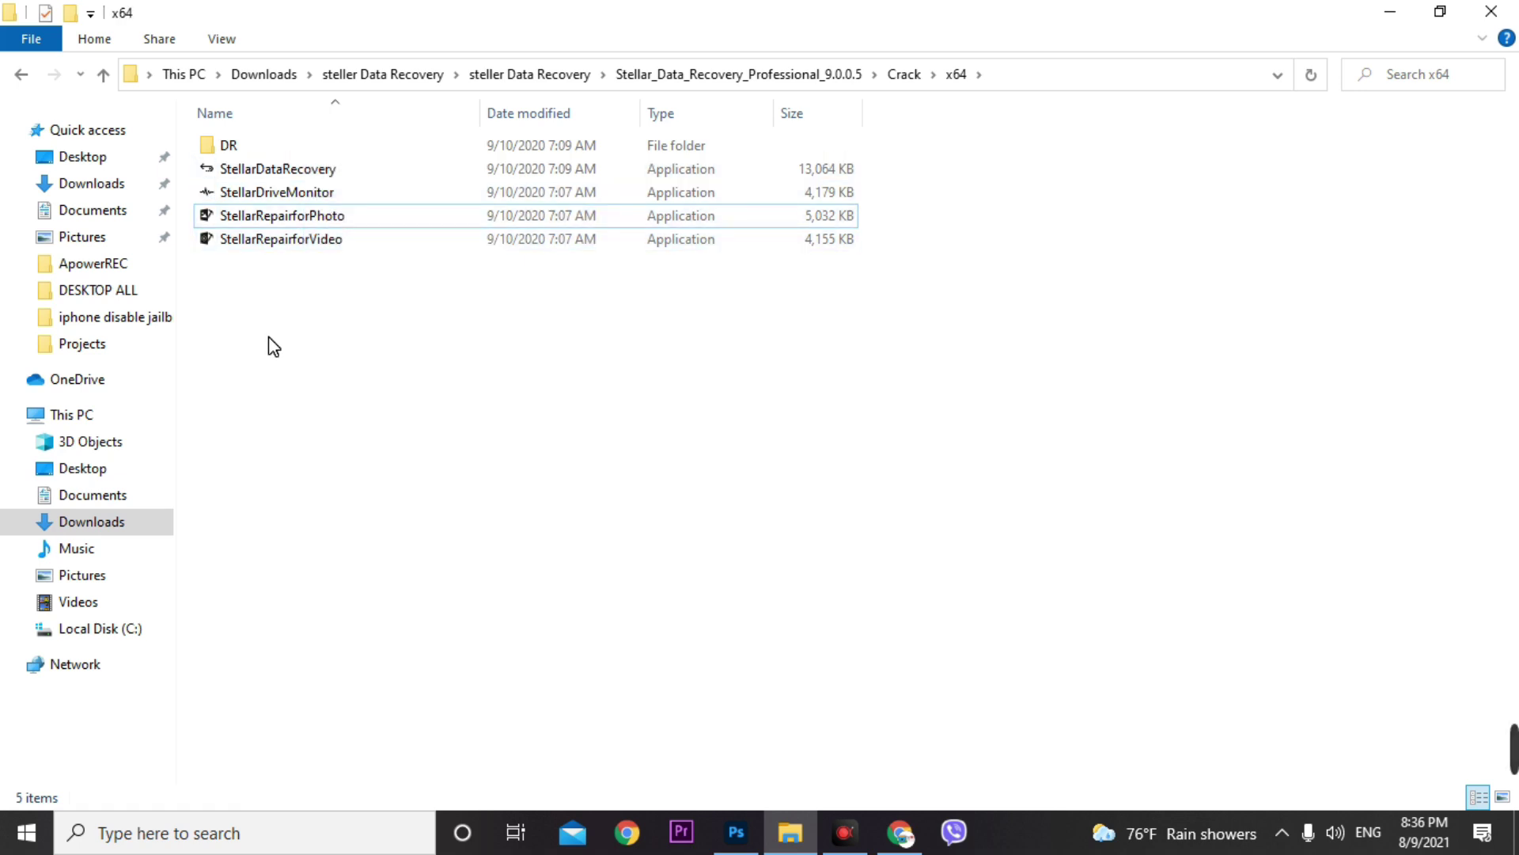
double_click(264, 147)
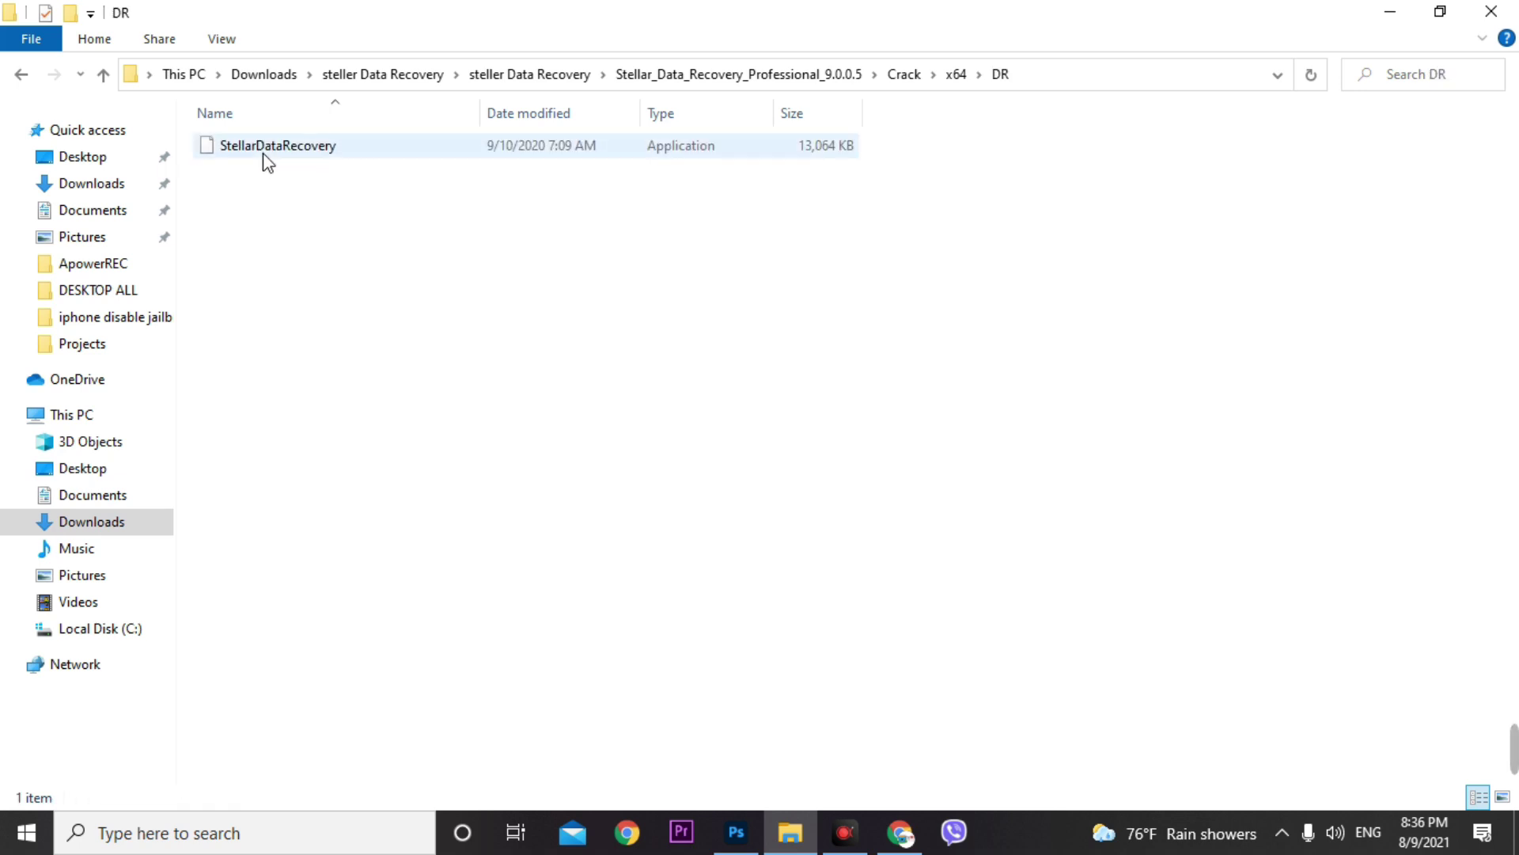
Copy the StellarDataRecovery application from the DR folder into the parent x64 folder, replacing the existing file
right_click(264, 155)
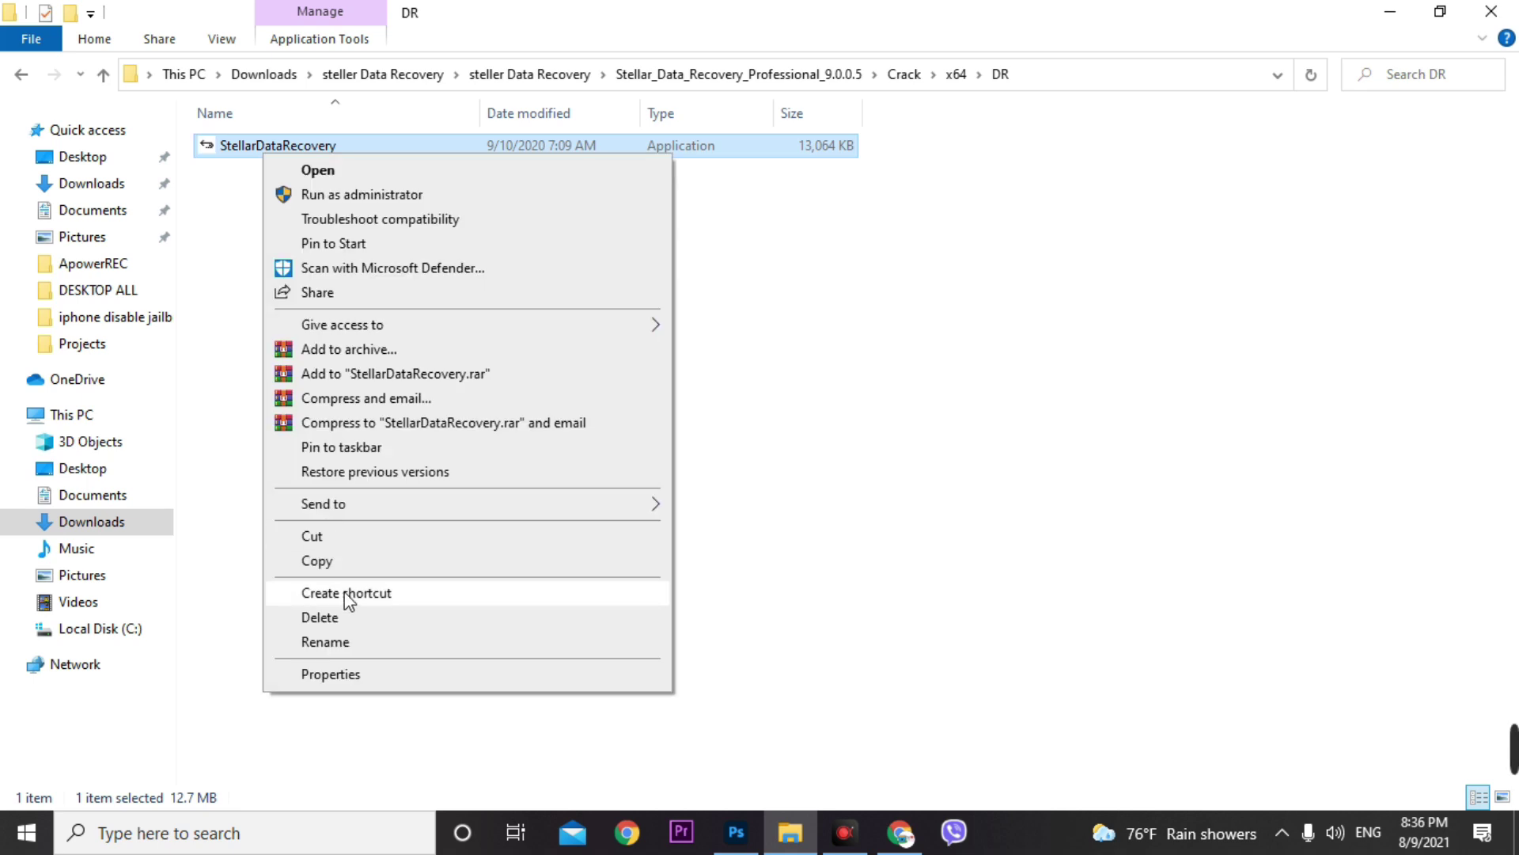
click(317, 560)
click(111, 74)
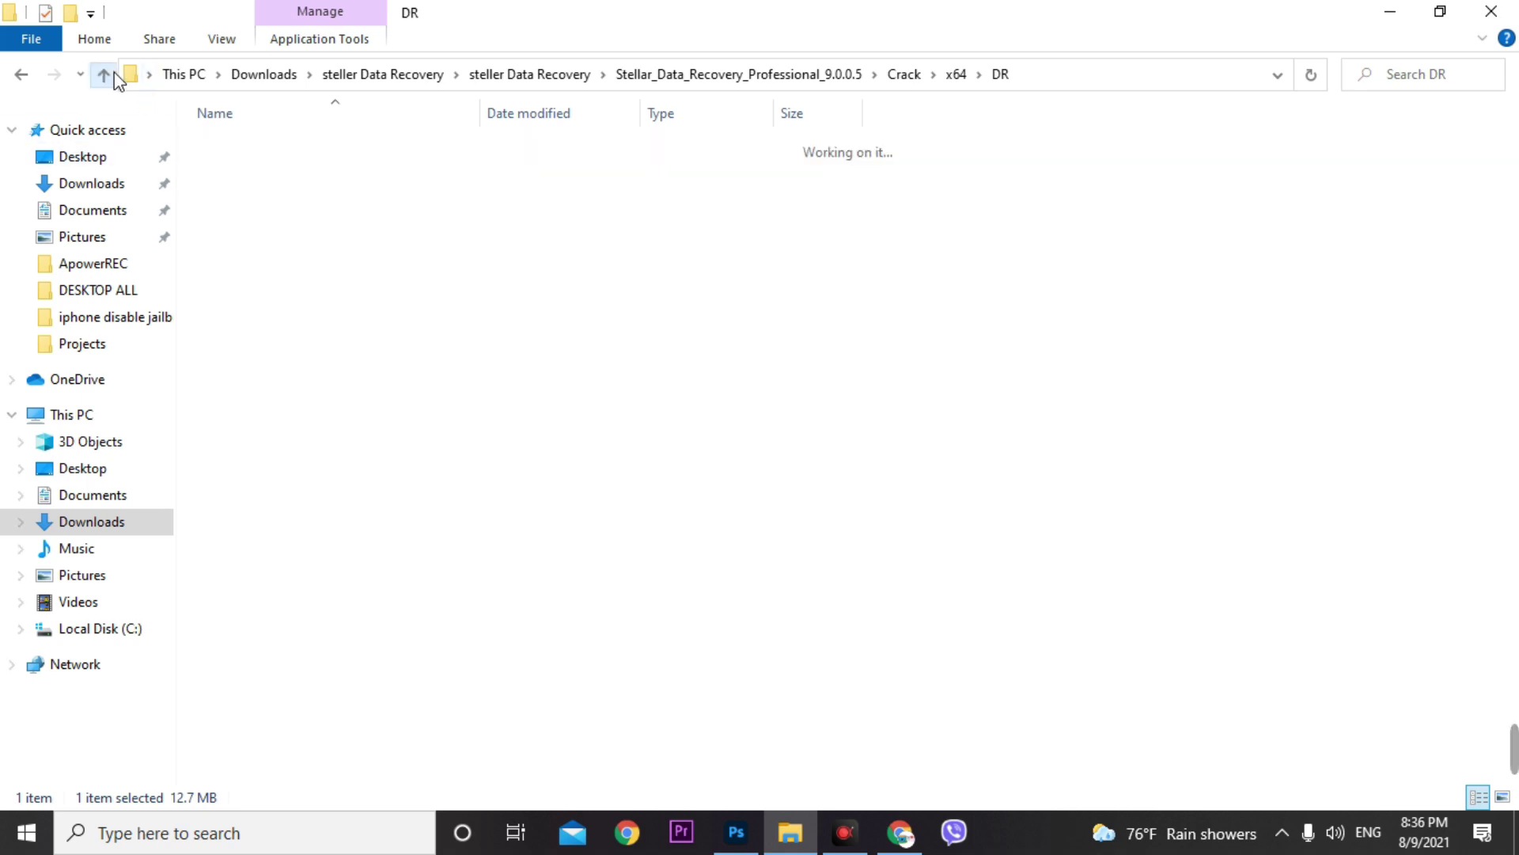
right_click(343, 329)
click(413, 492)
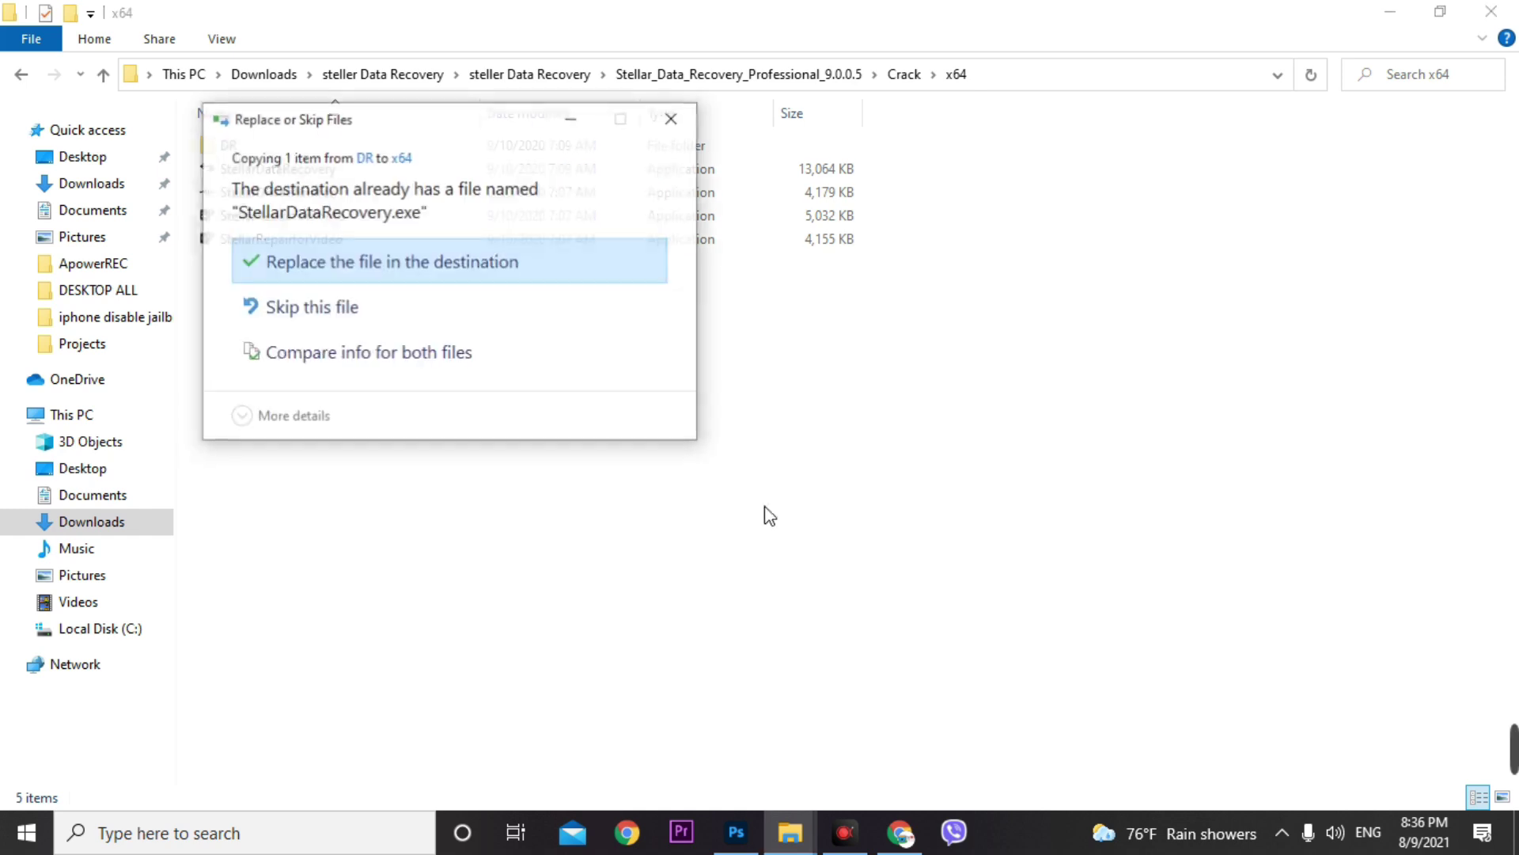
click(390, 261)
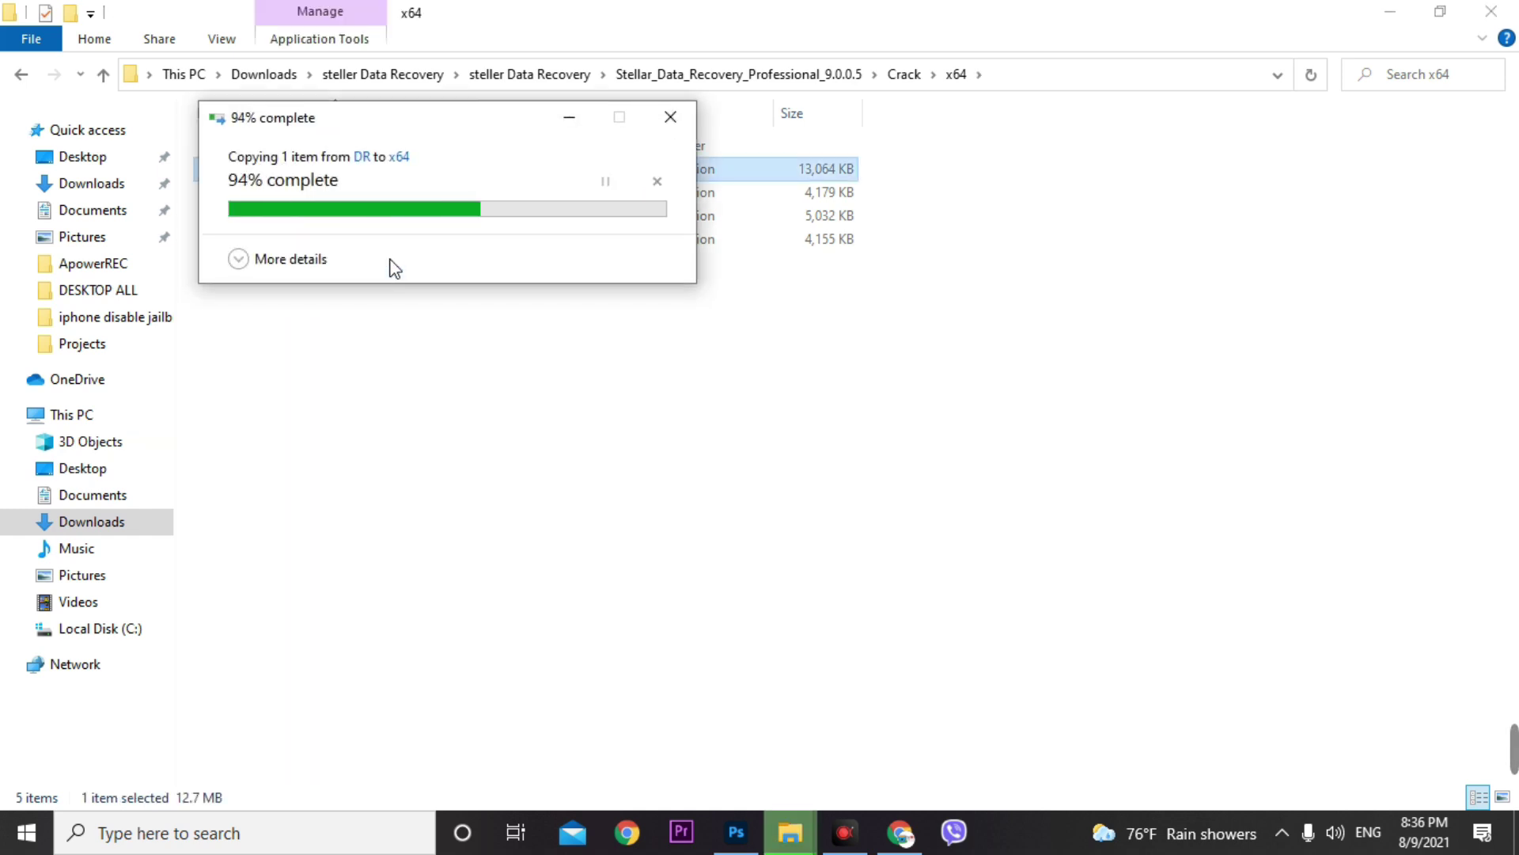
Copy the four application files in the x64 folder, leaving out the DR subfolder, and minimize the window
click(380, 430)
drag(293, 424, 277, 168)
right_click(276, 169)
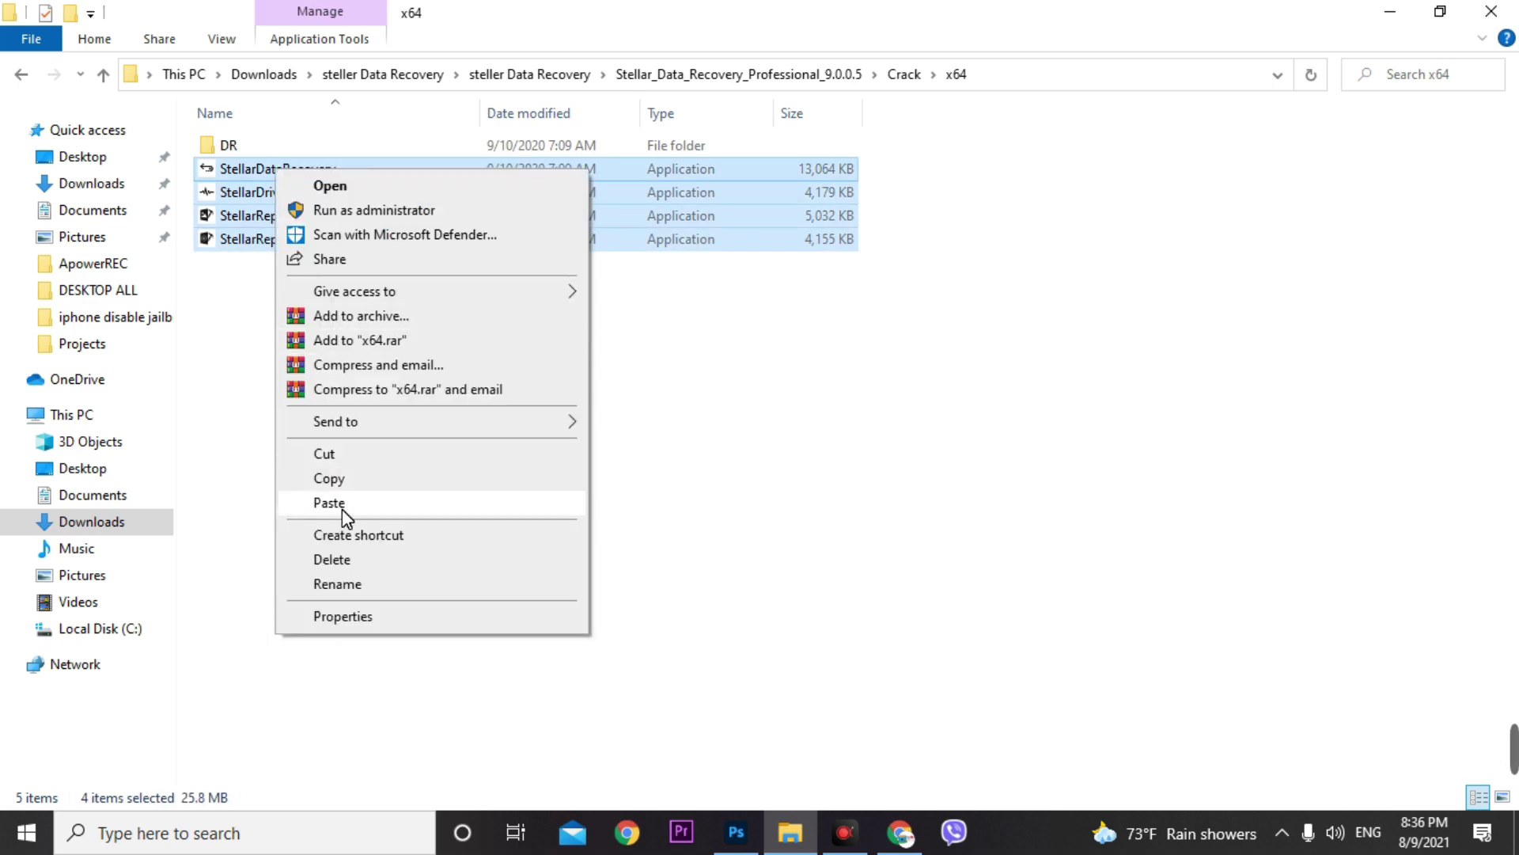
click(329, 478)
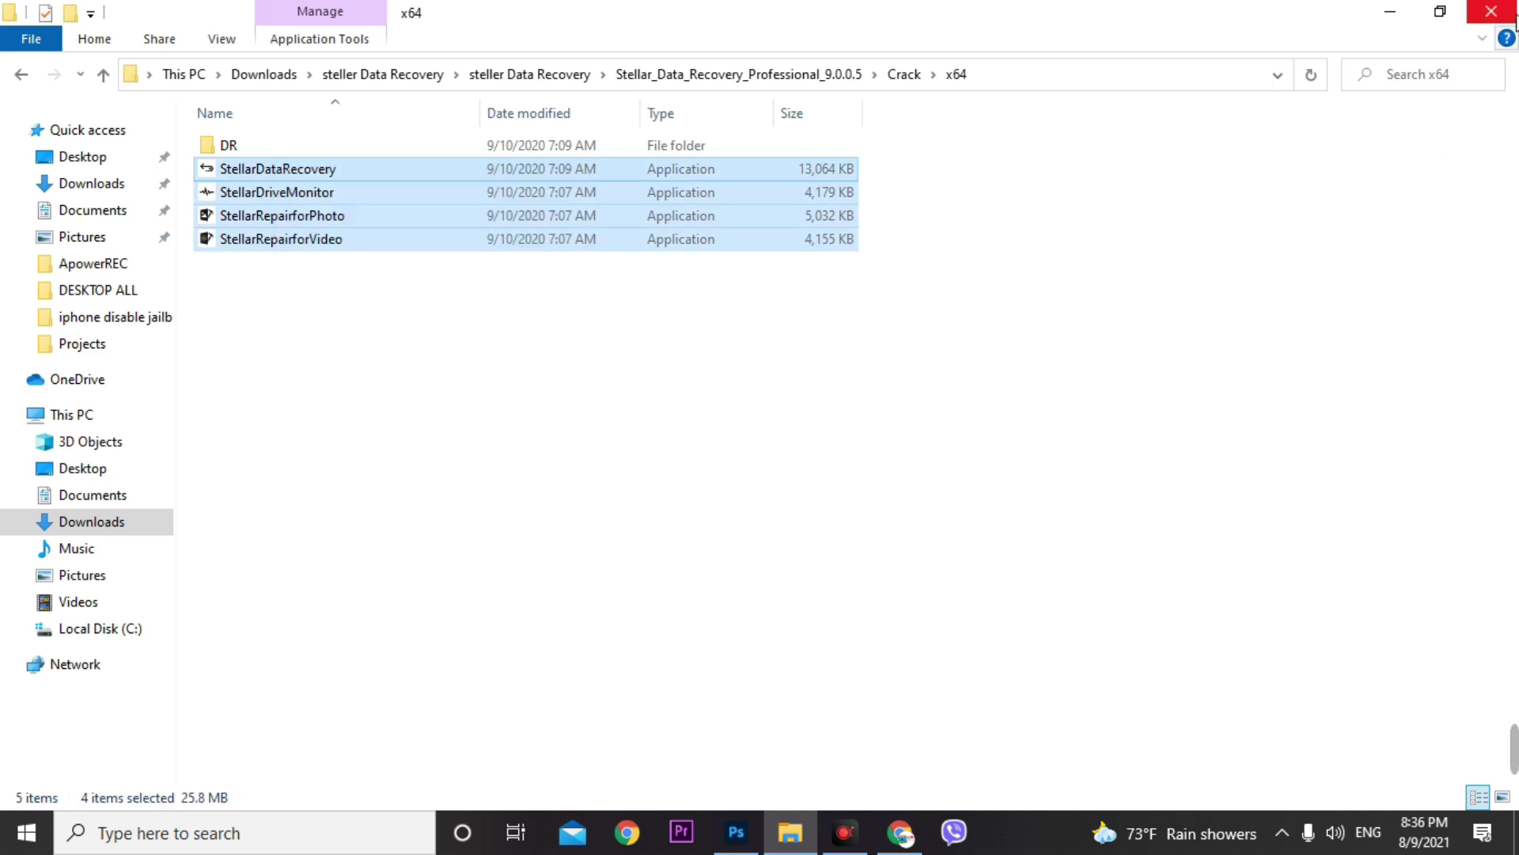
click(1393, 11)
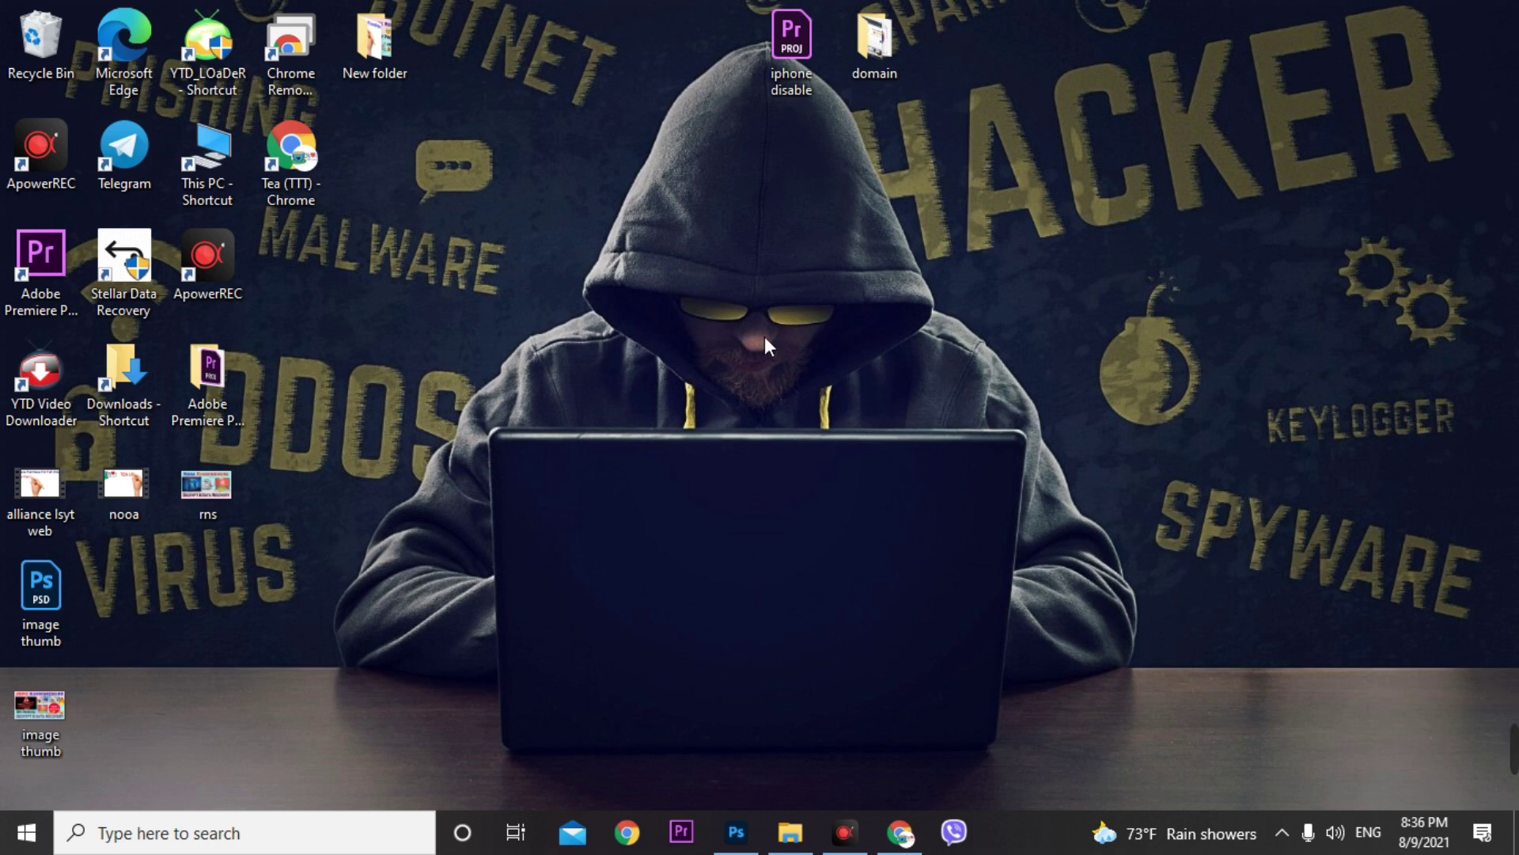
Move the Stellar Data Recovery shortcut to a free desktop area, open its file location and maximize the folder window
drag(97, 288, 526, 285)
right_click(537, 269)
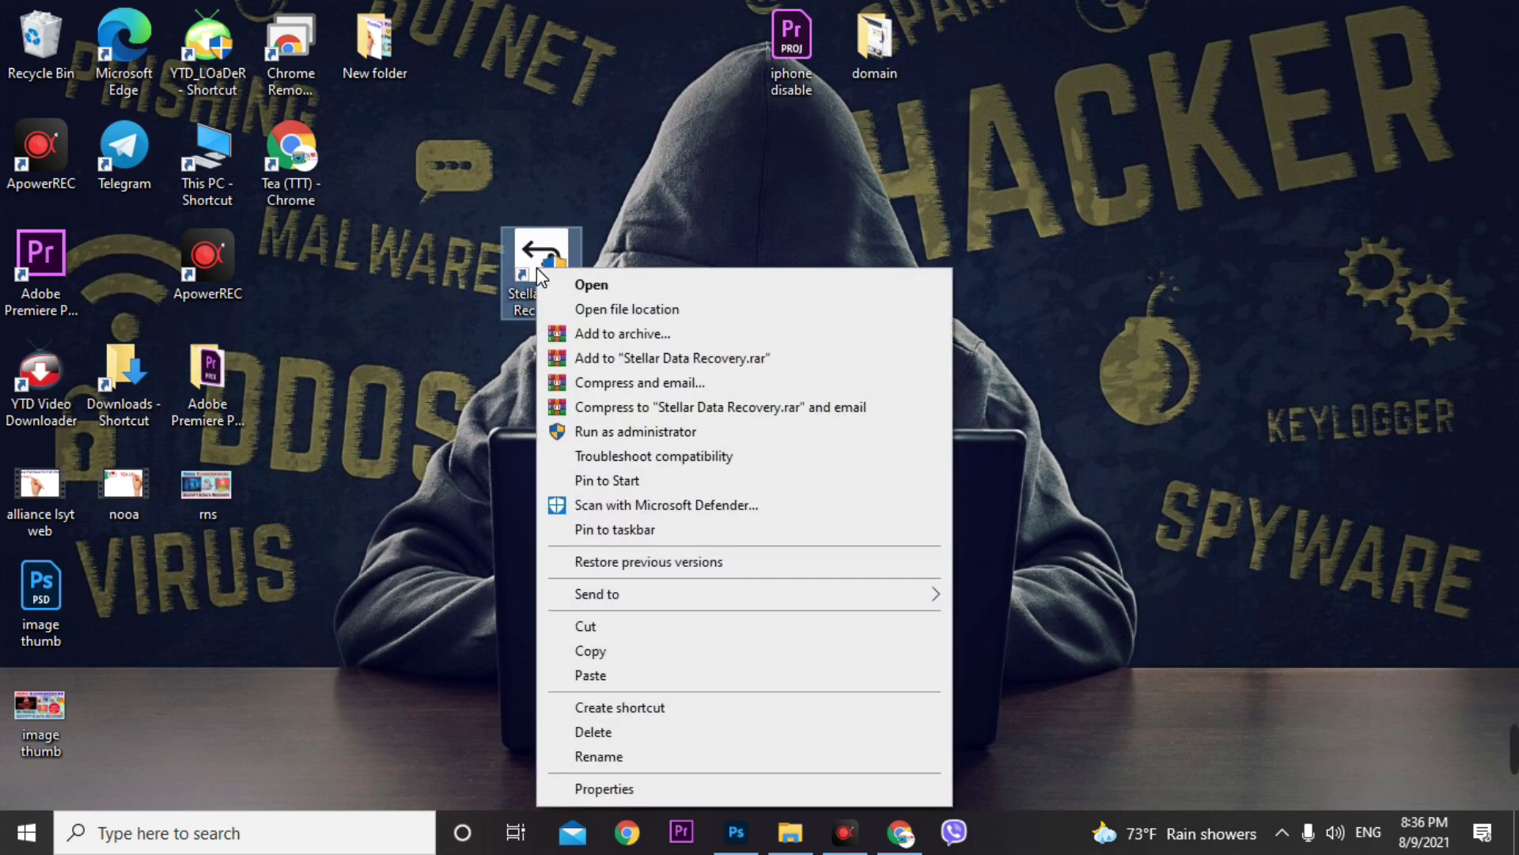
click(591, 312)
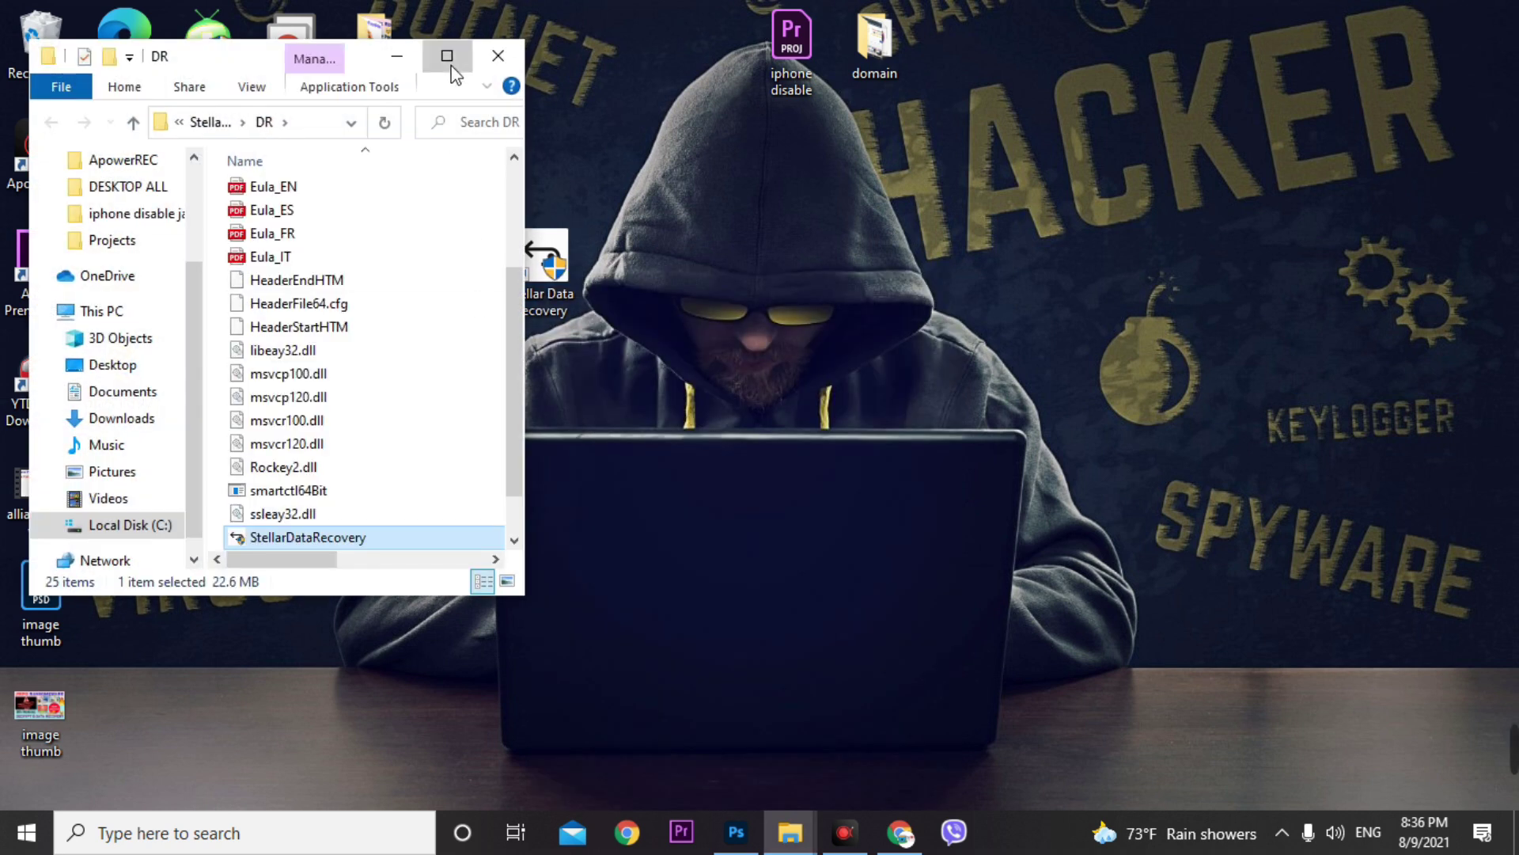
click(444, 55)
Paste the four copied applications into the installed DR folder, replacing the existing file and granting administrator permission for all current items
click(1137, 463)
right_click(1123, 234)
click(1163, 389)
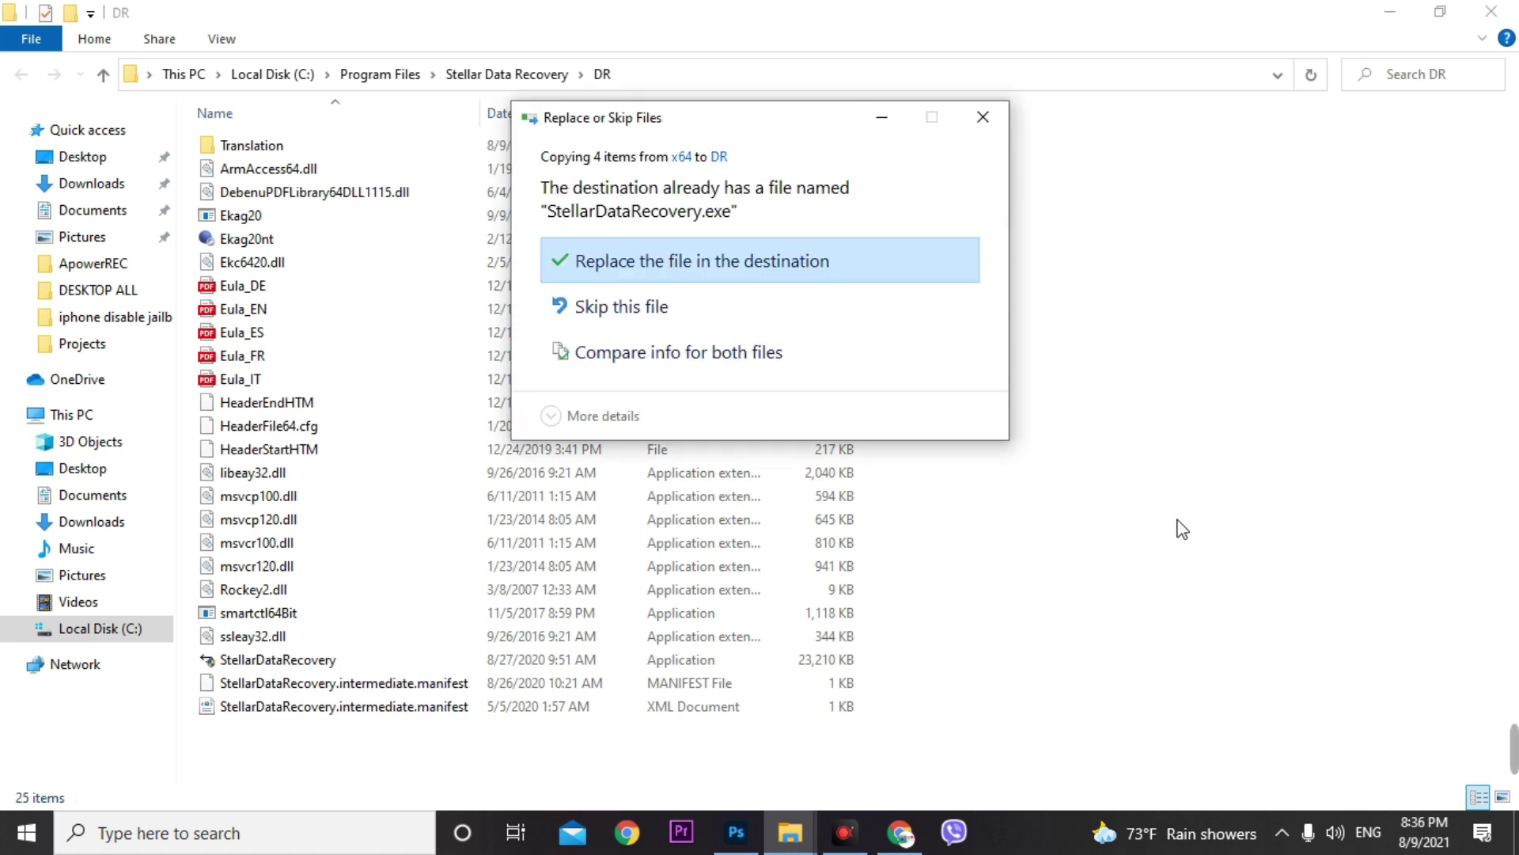
click(660, 258)
click(547, 275)
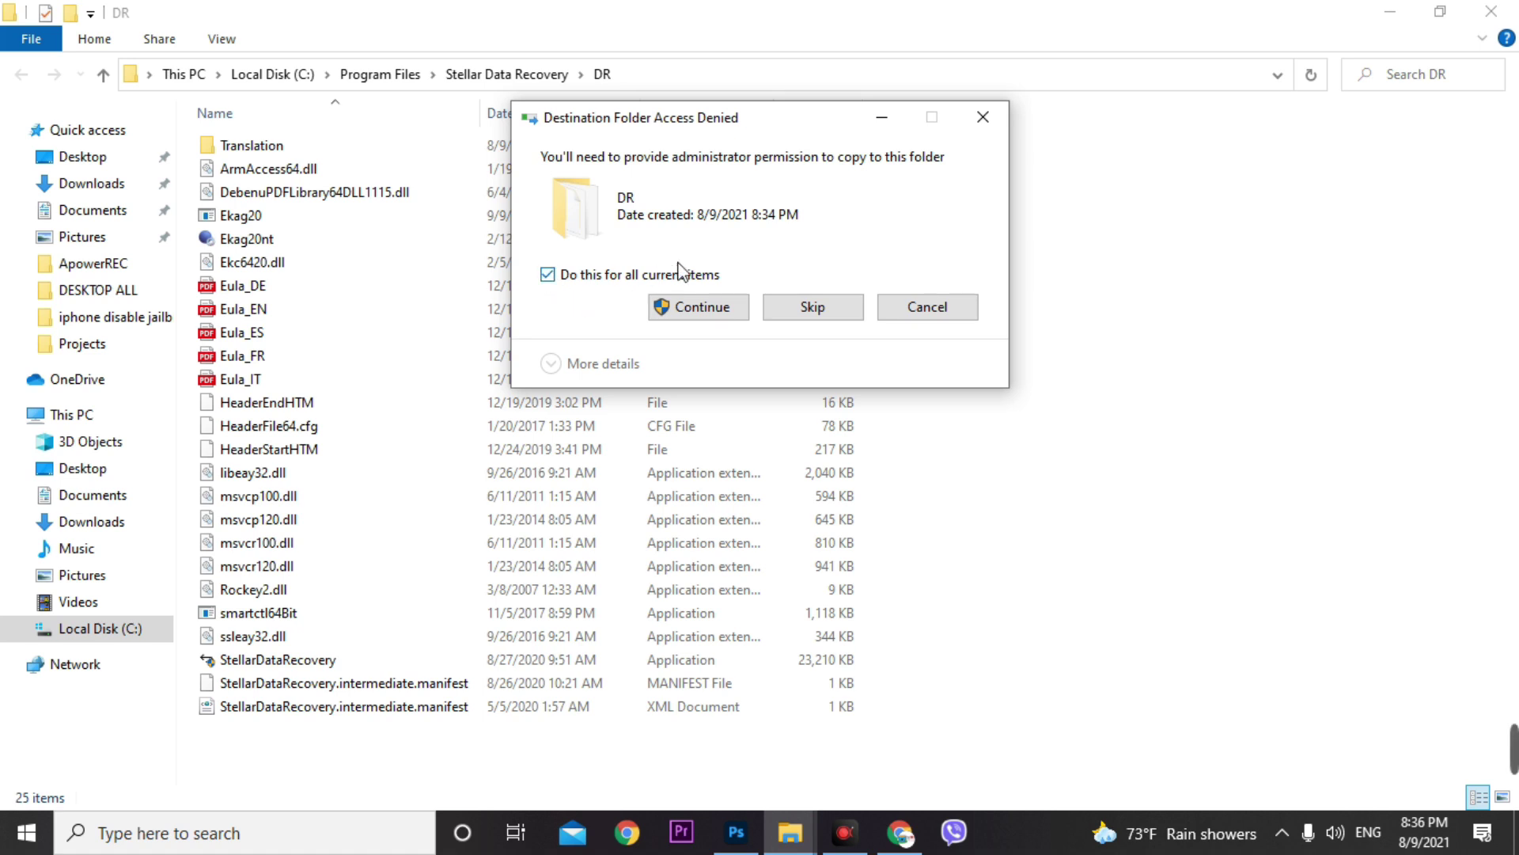
click(704, 313)
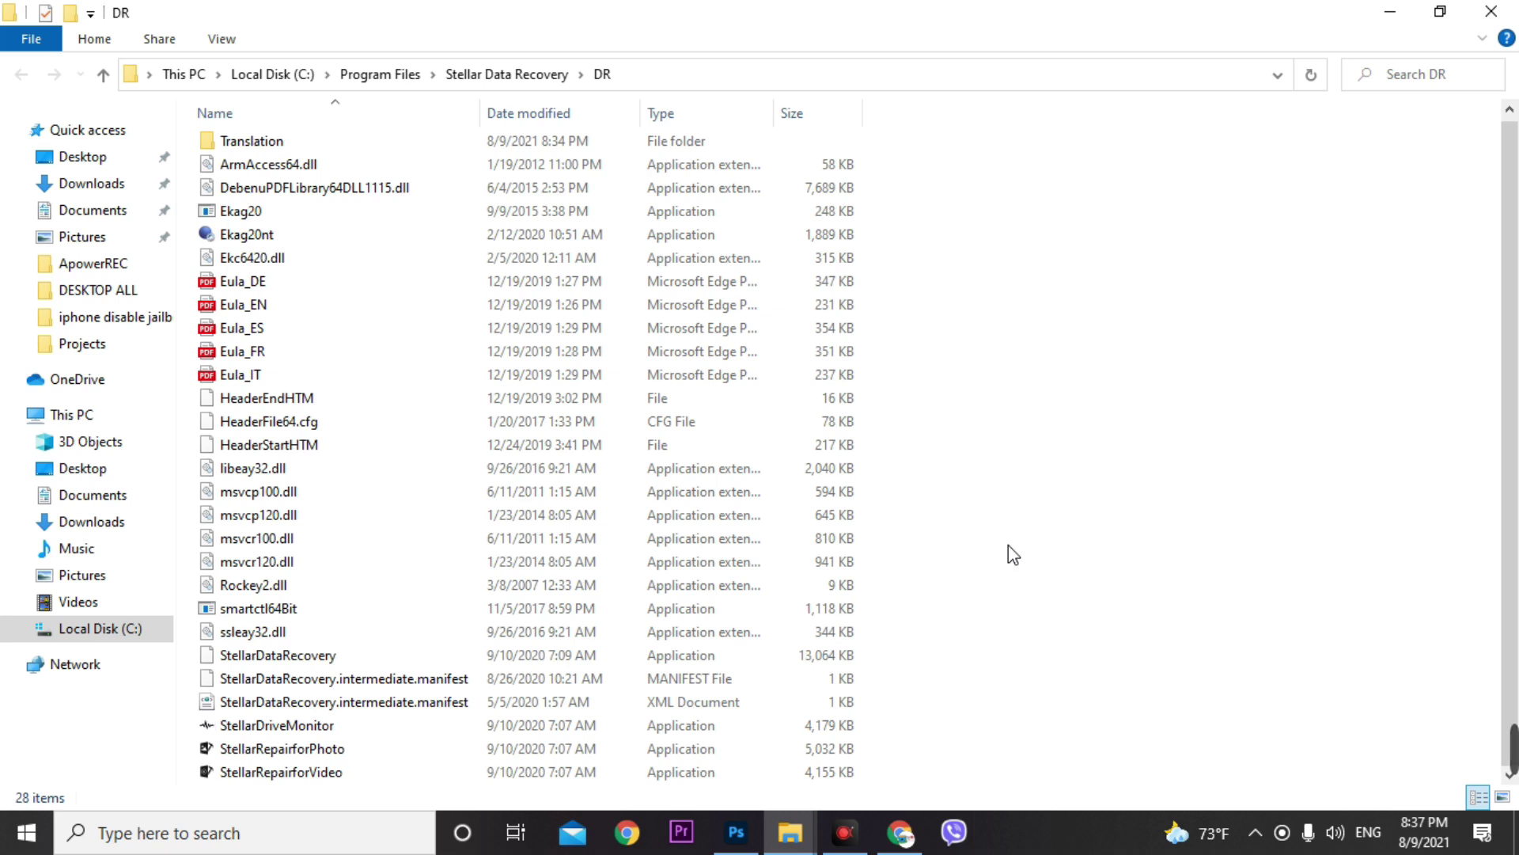
Restore the DR folder window to a smaller size, launch StellarDataRecovery from it and minimize the folder
key(super+Down)
scroll(1130, 675, down, 4)
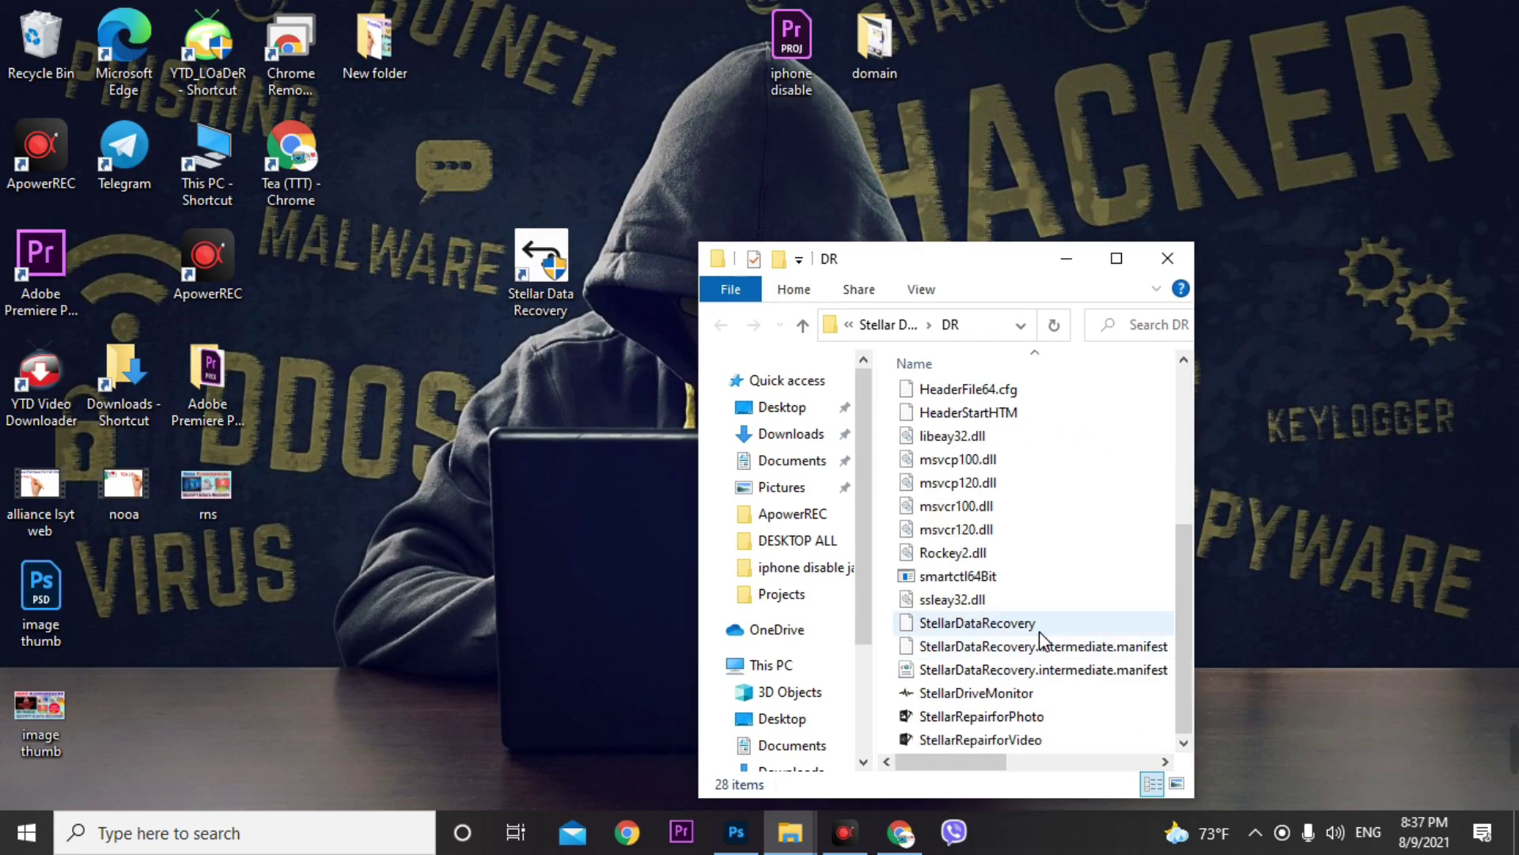
click(1029, 624)
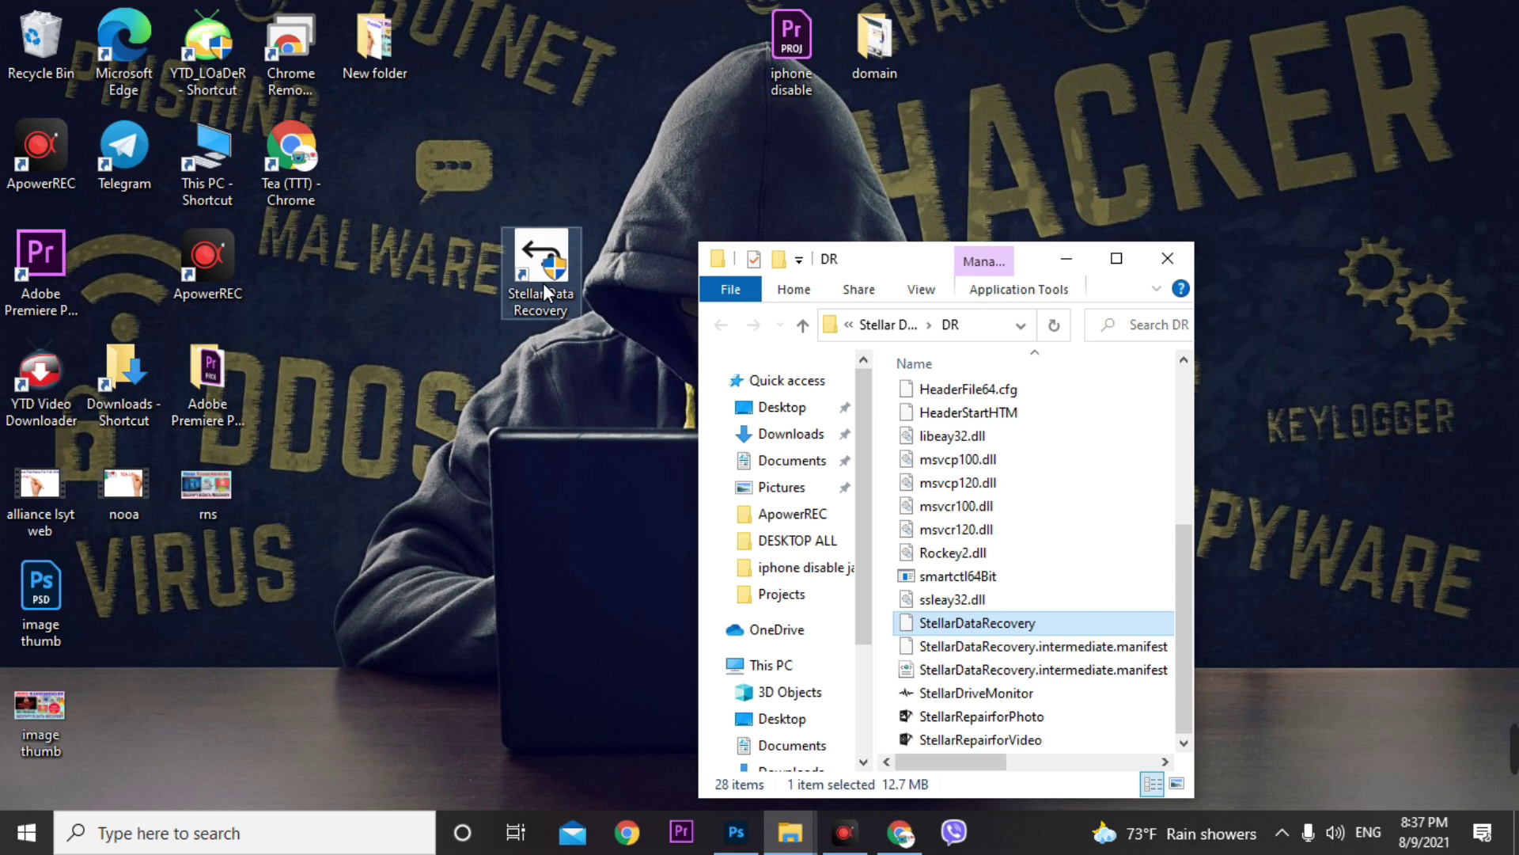
double_click(994, 623)
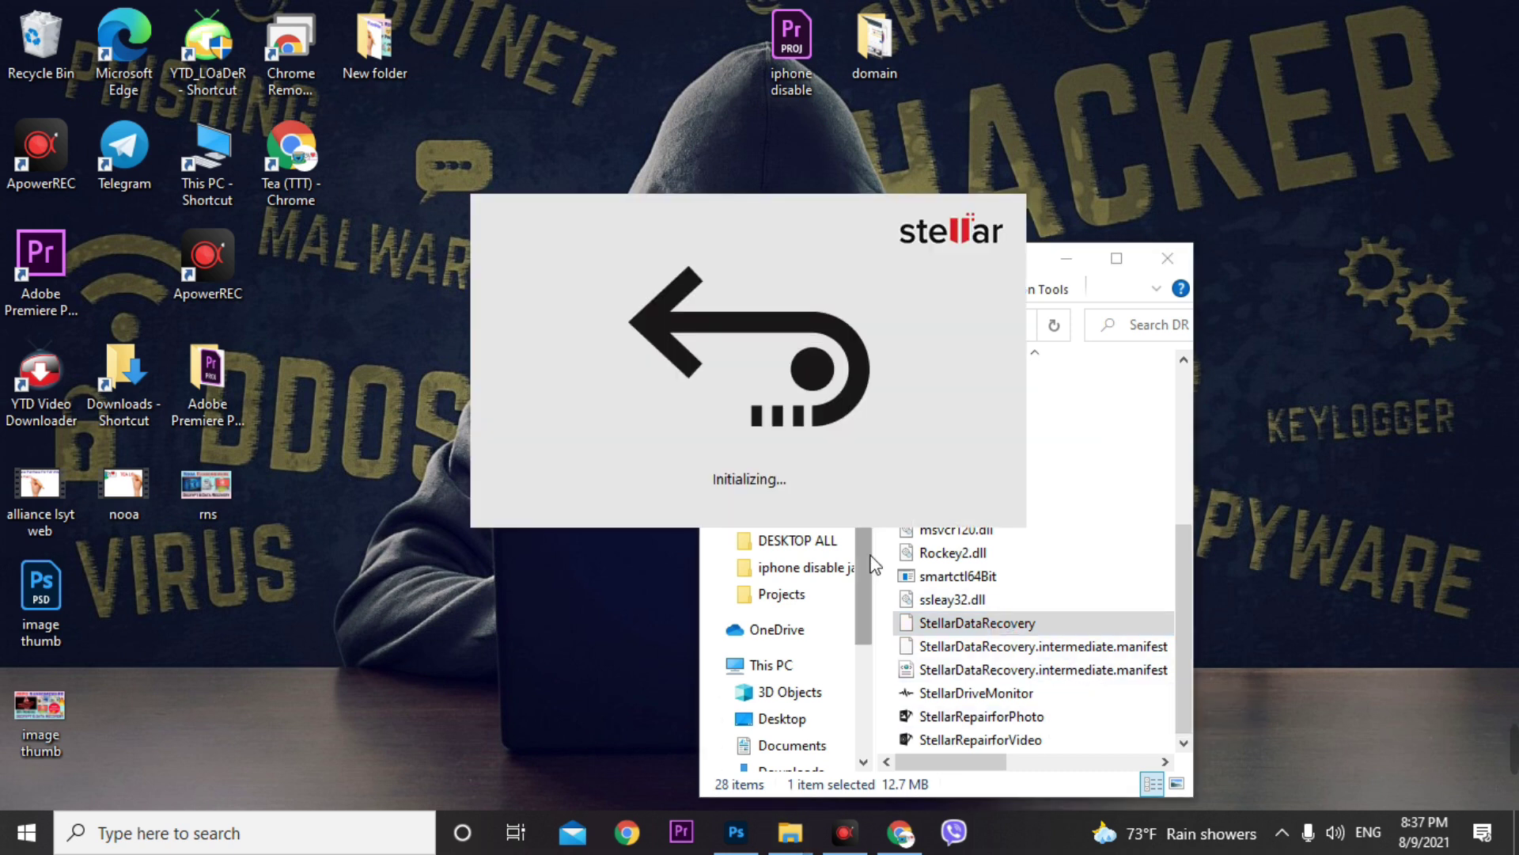
click(1078, 262)
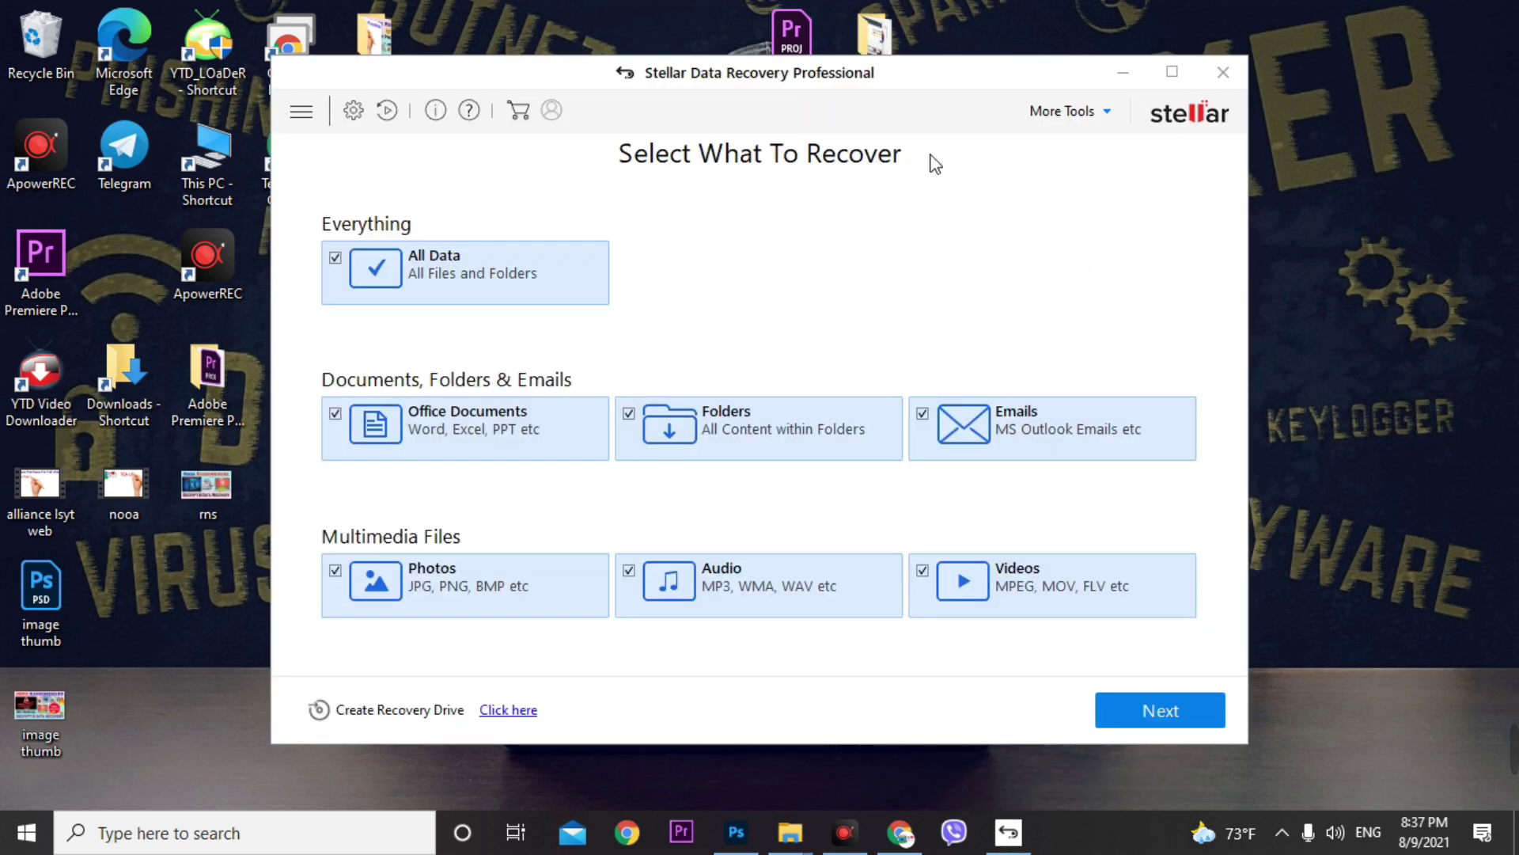
Reposition the recovery program window, clear All Data and select only Photos as the data type to recover
drag(887, 75, 936, 74)
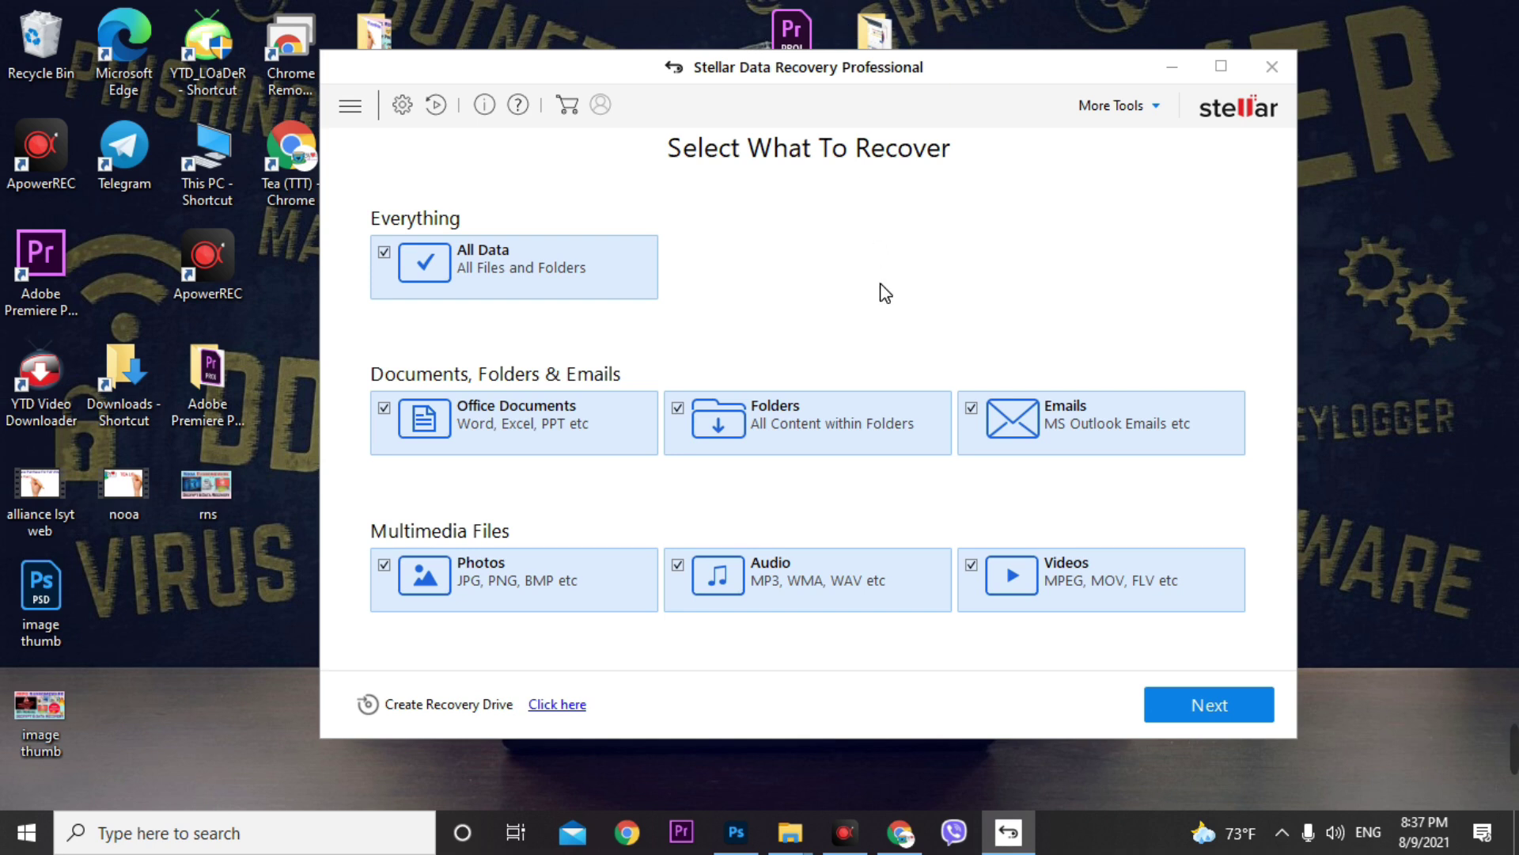
click(384, 253)
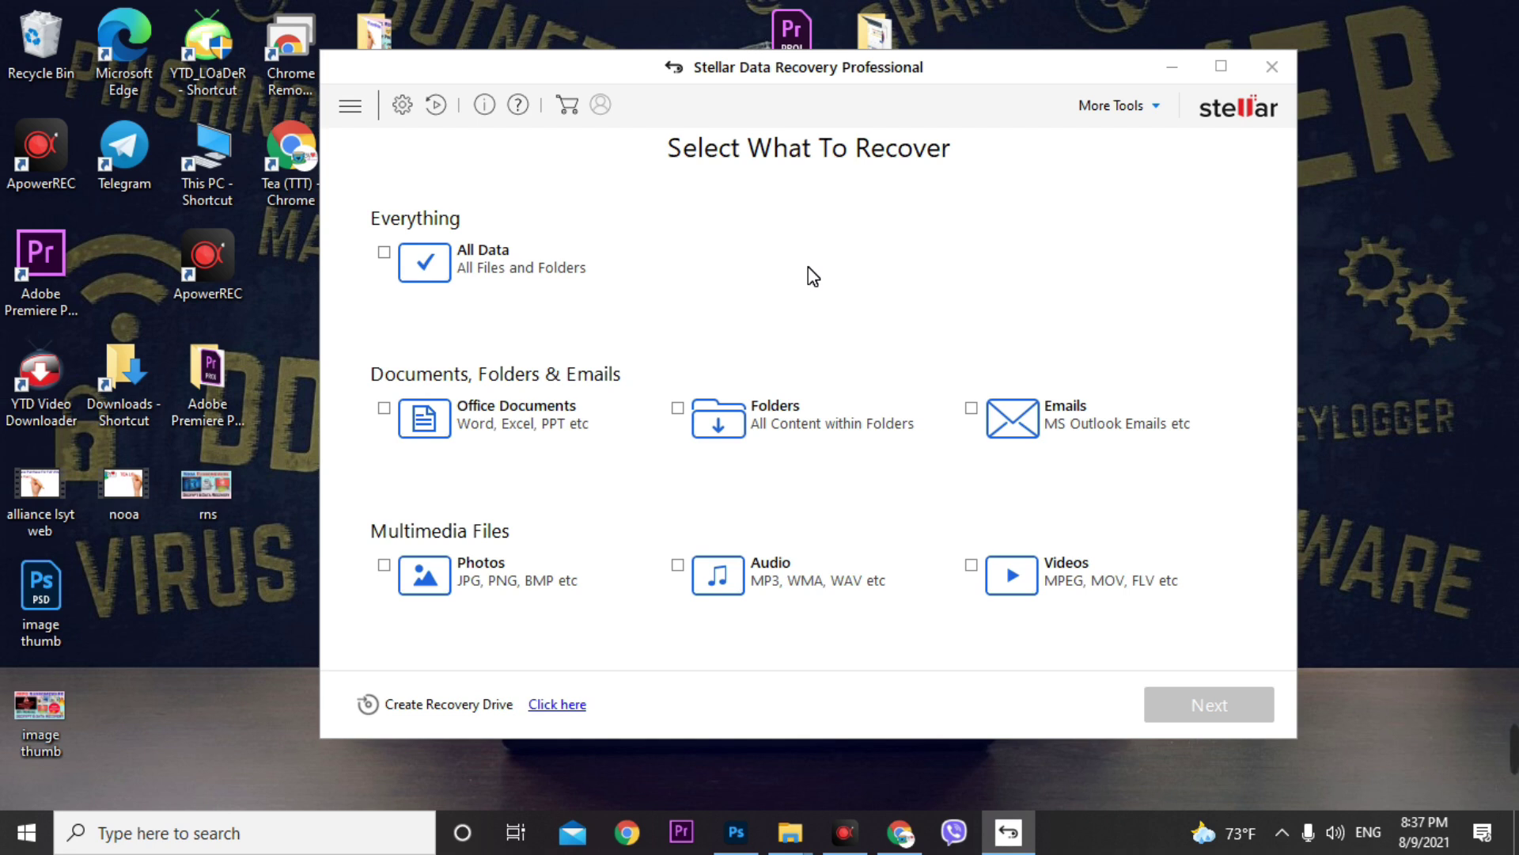
click(384, 564)
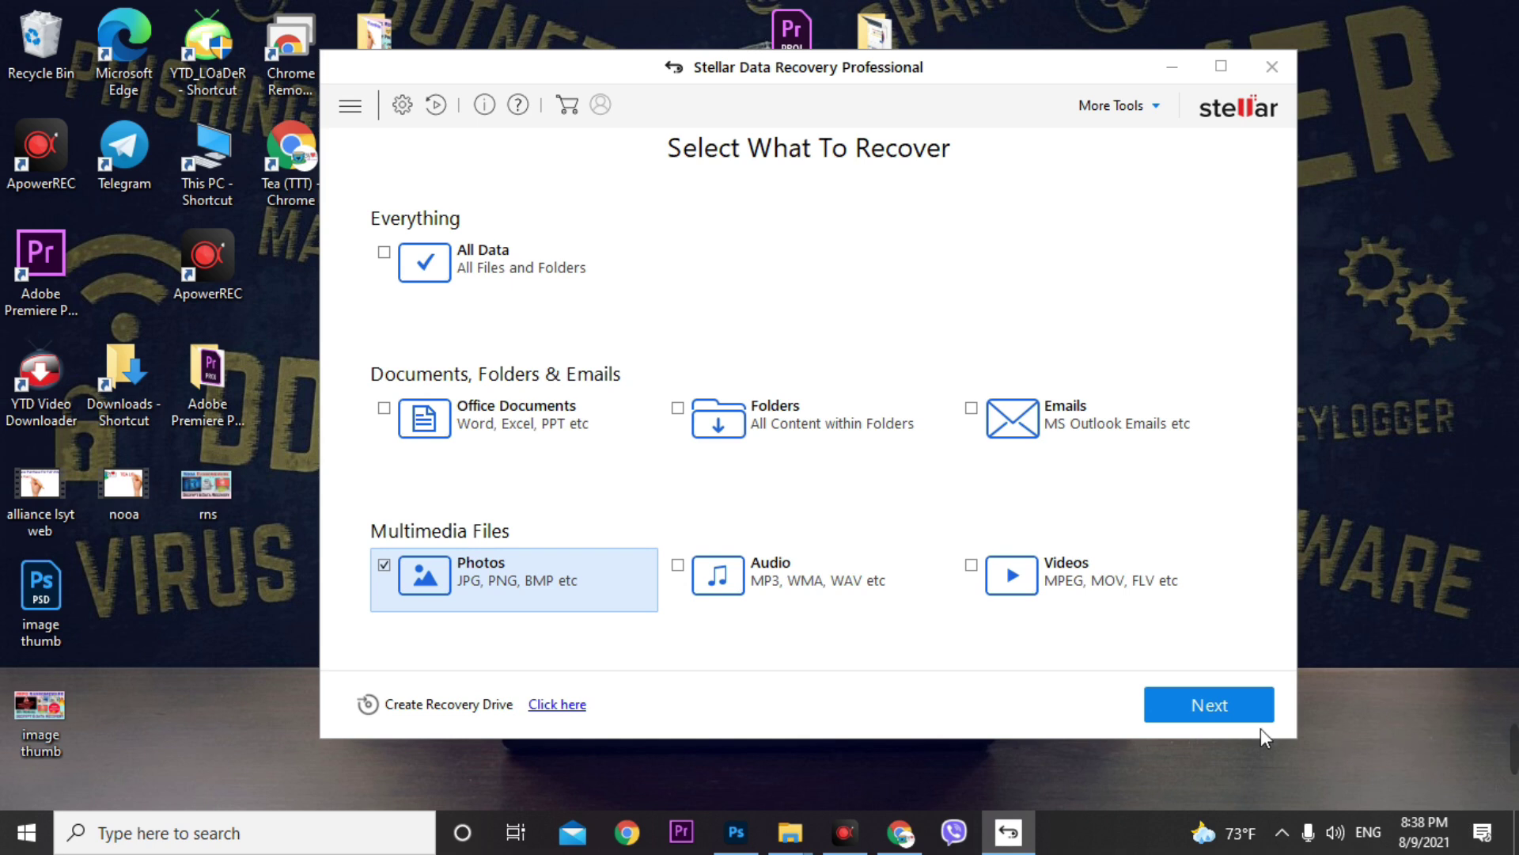
Continue to the recovery locations, select New Volume (D:) and toggle the Deep Scan option
click(1198, 696)
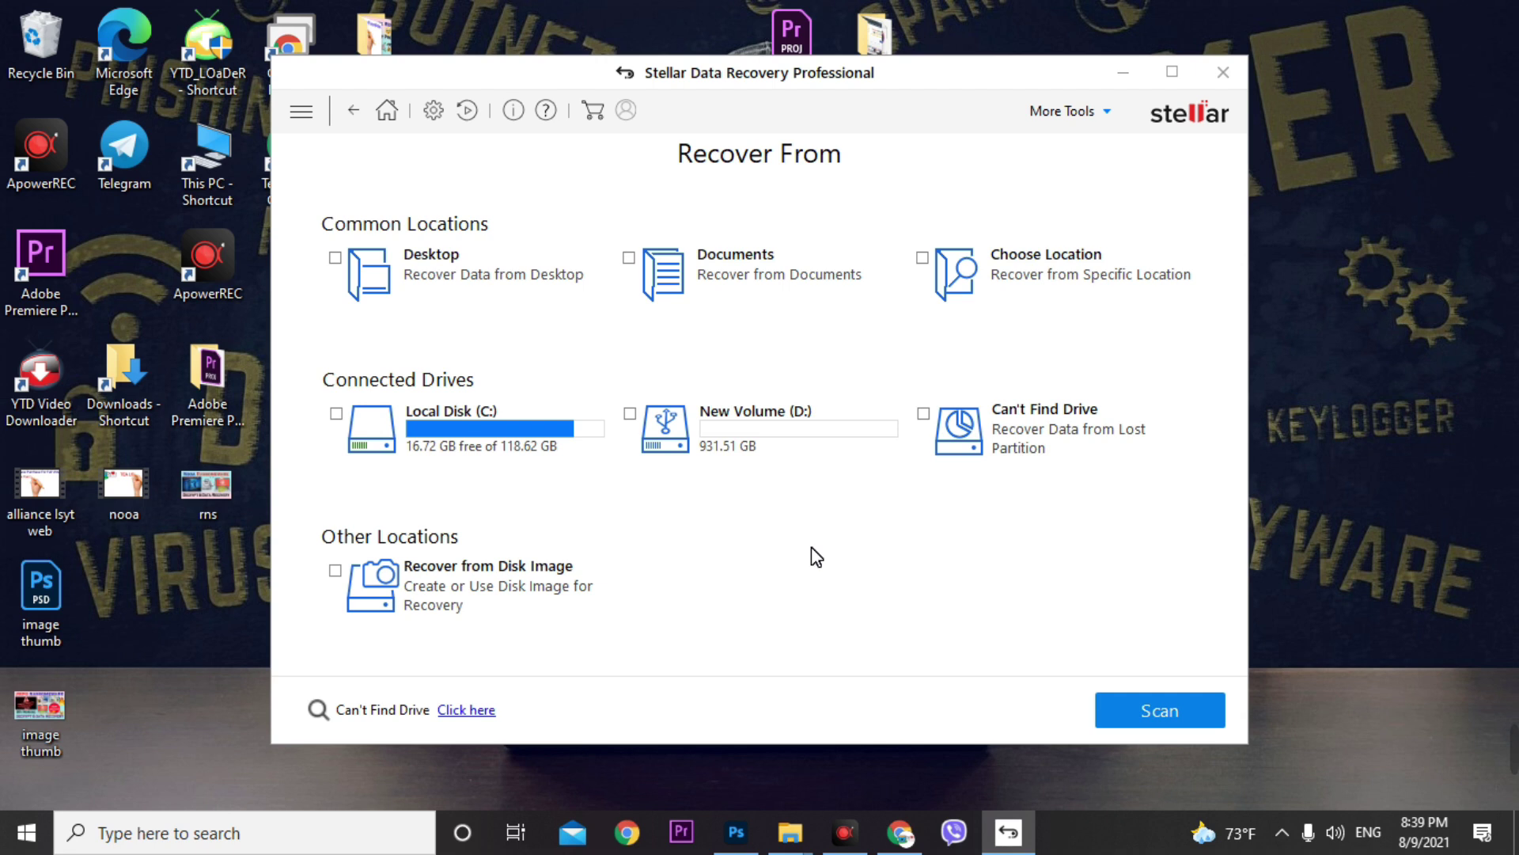
click(751, 413)
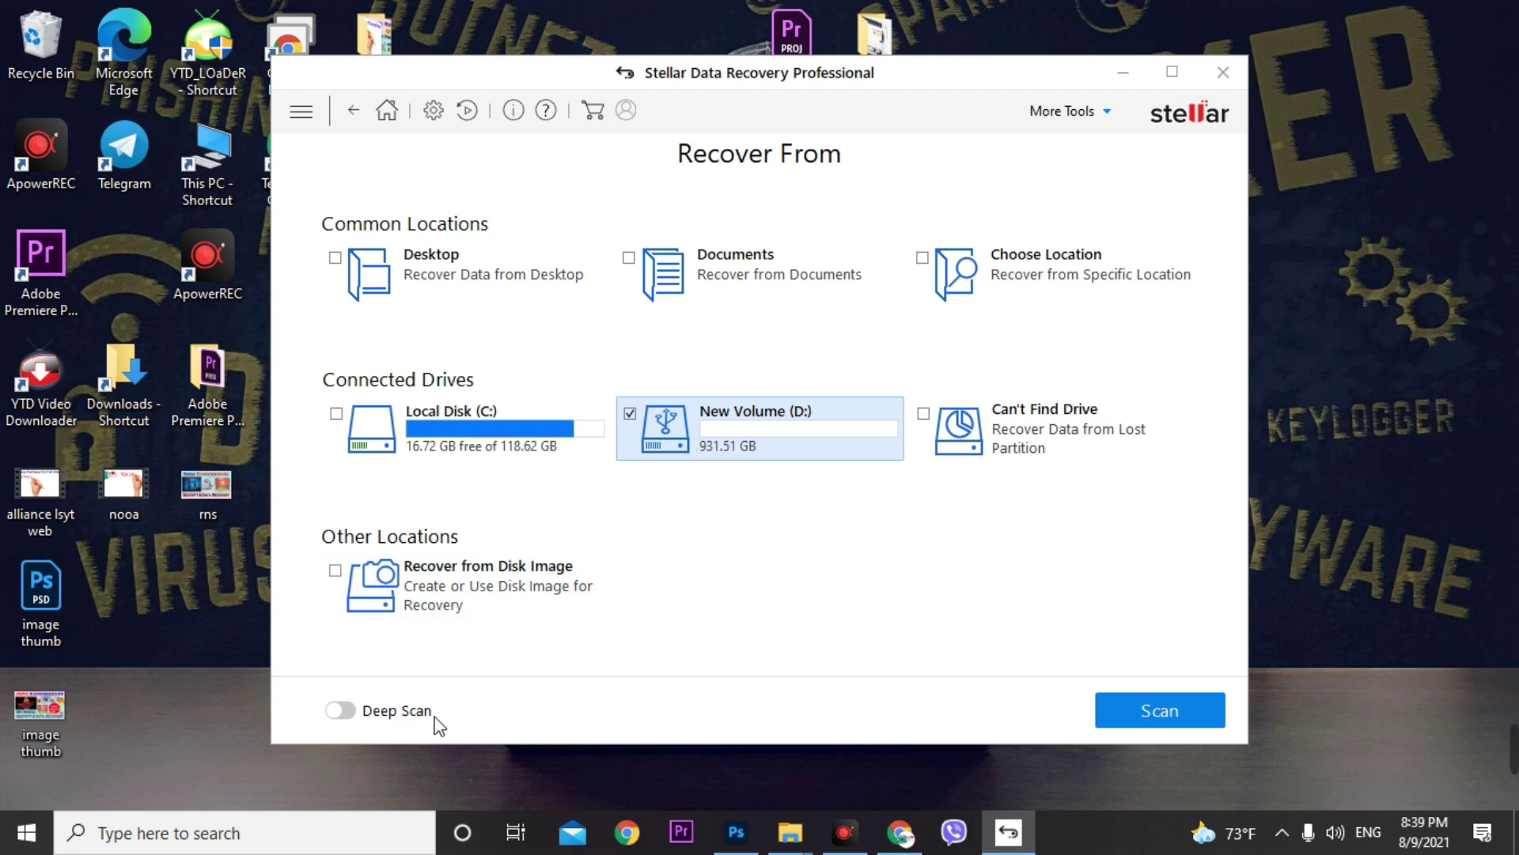
click(350, 714)
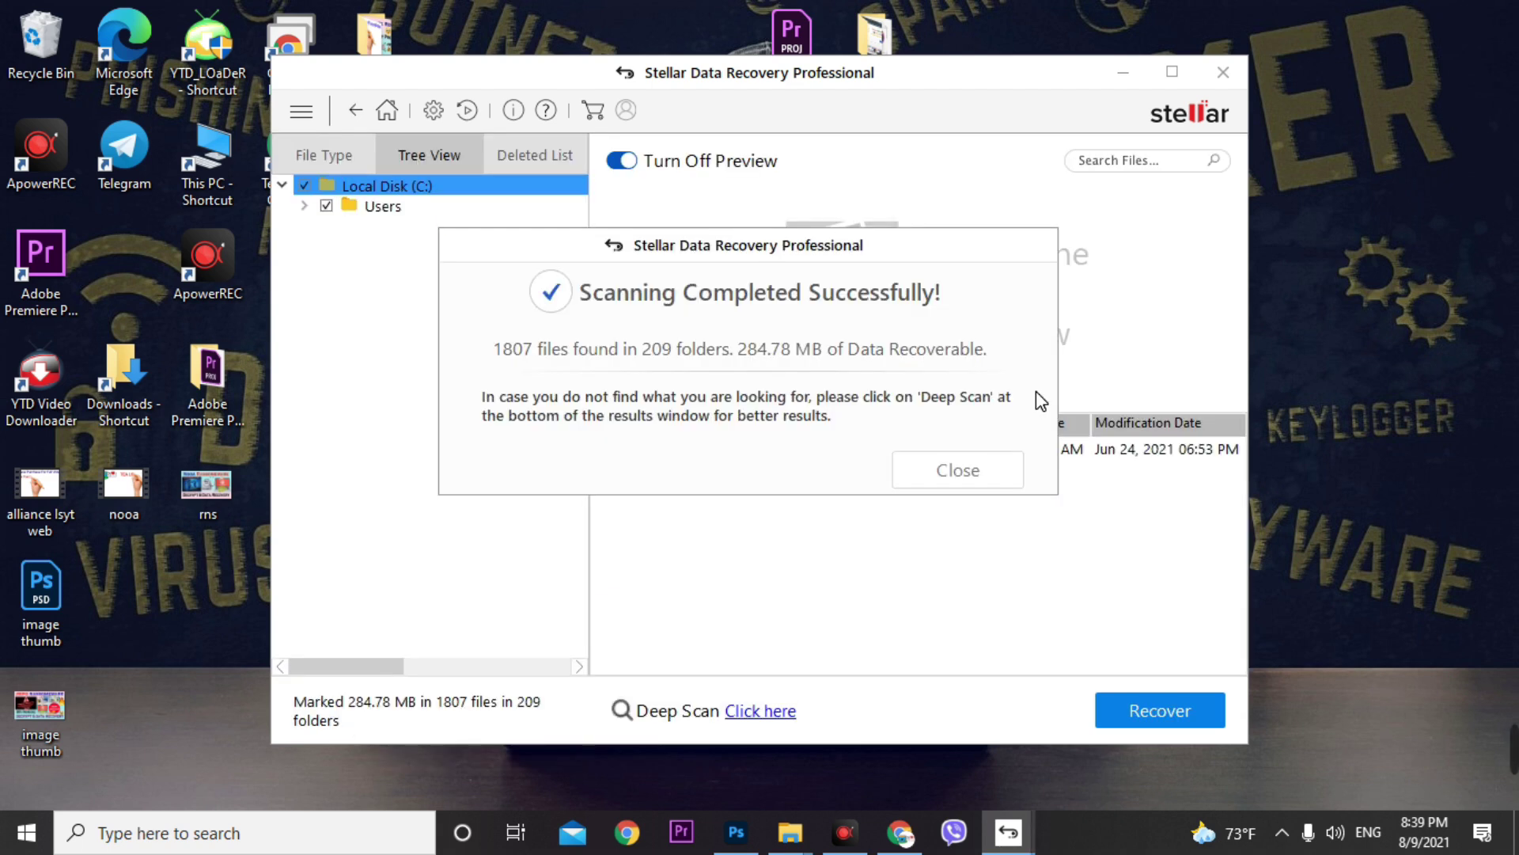
Close the scan completion message and open the Desktop folder within the scanned Users folder on Local Disk (C:)
drag(807, 261, 752, 268)
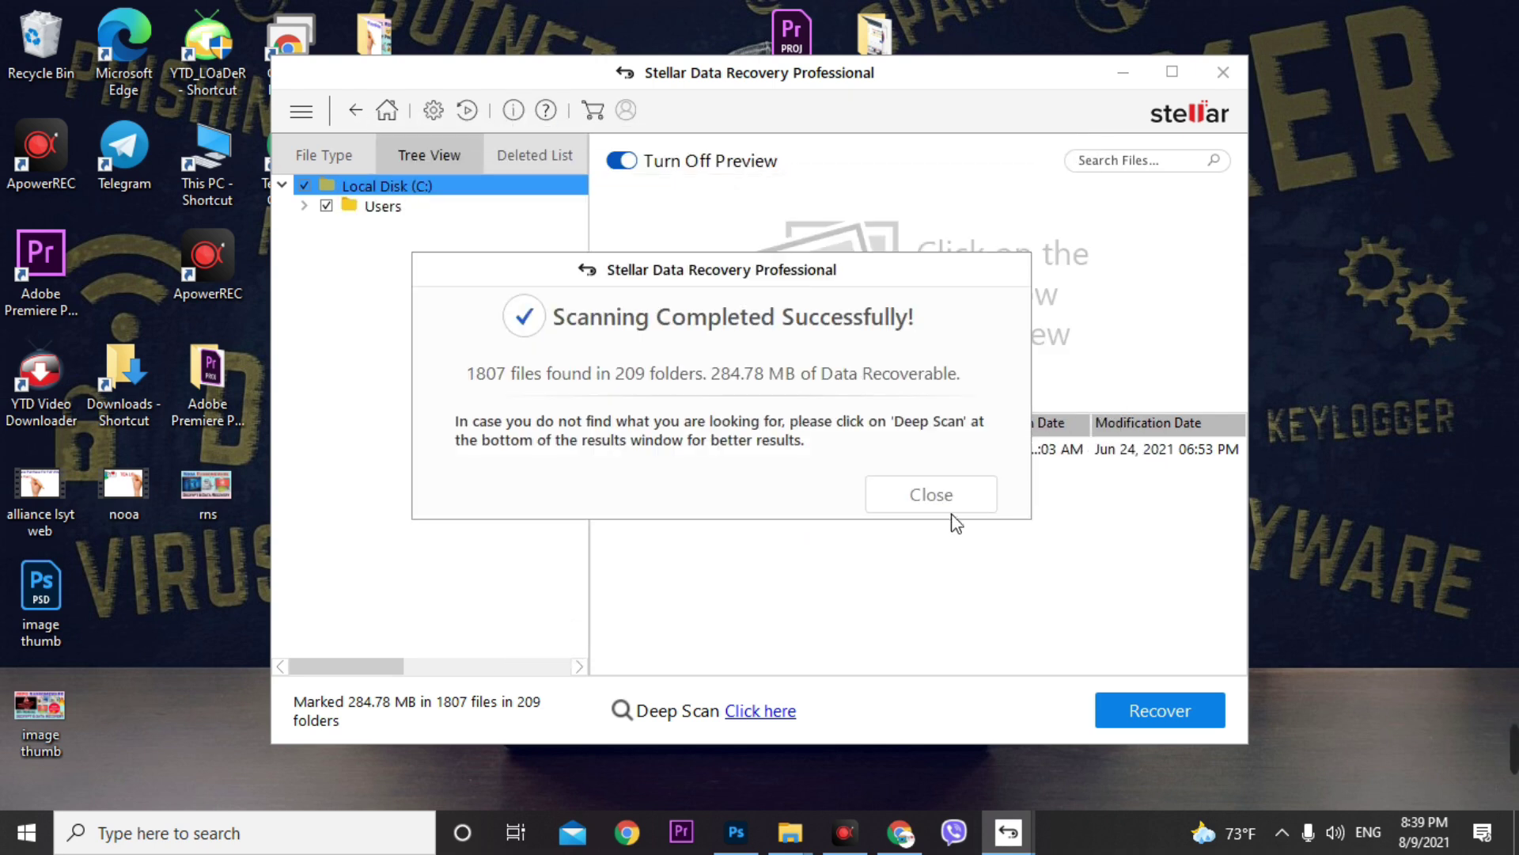
click(953, 495)
click(307, 205)
click(399, 227)
click(776, 459)
double_click(773, 455)
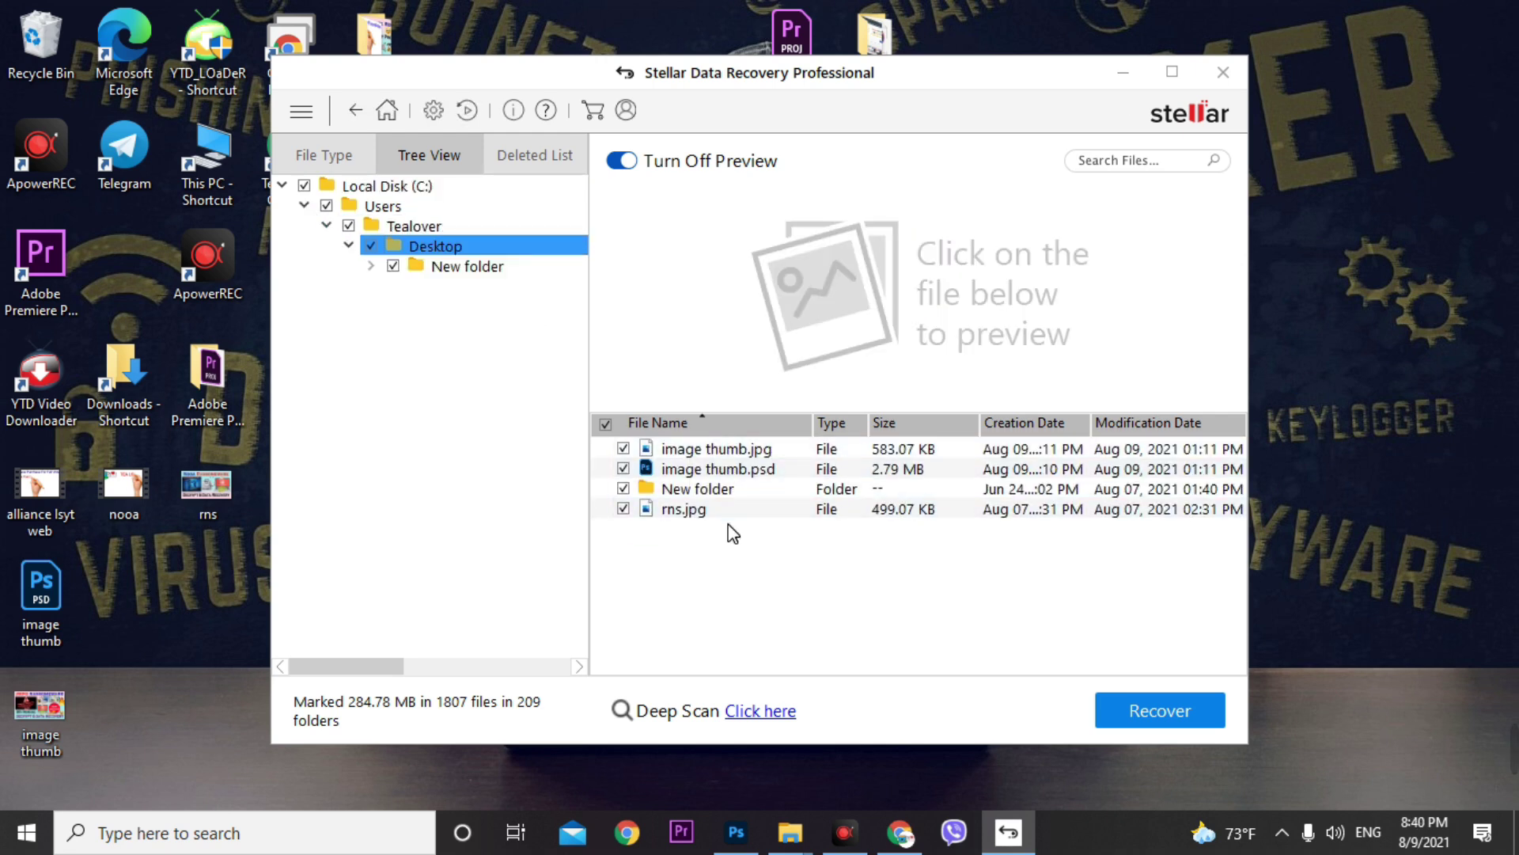
Look through the found Desktop items, select New folder and reverse the list's file name order
click(744, 448)
click(768, 490)
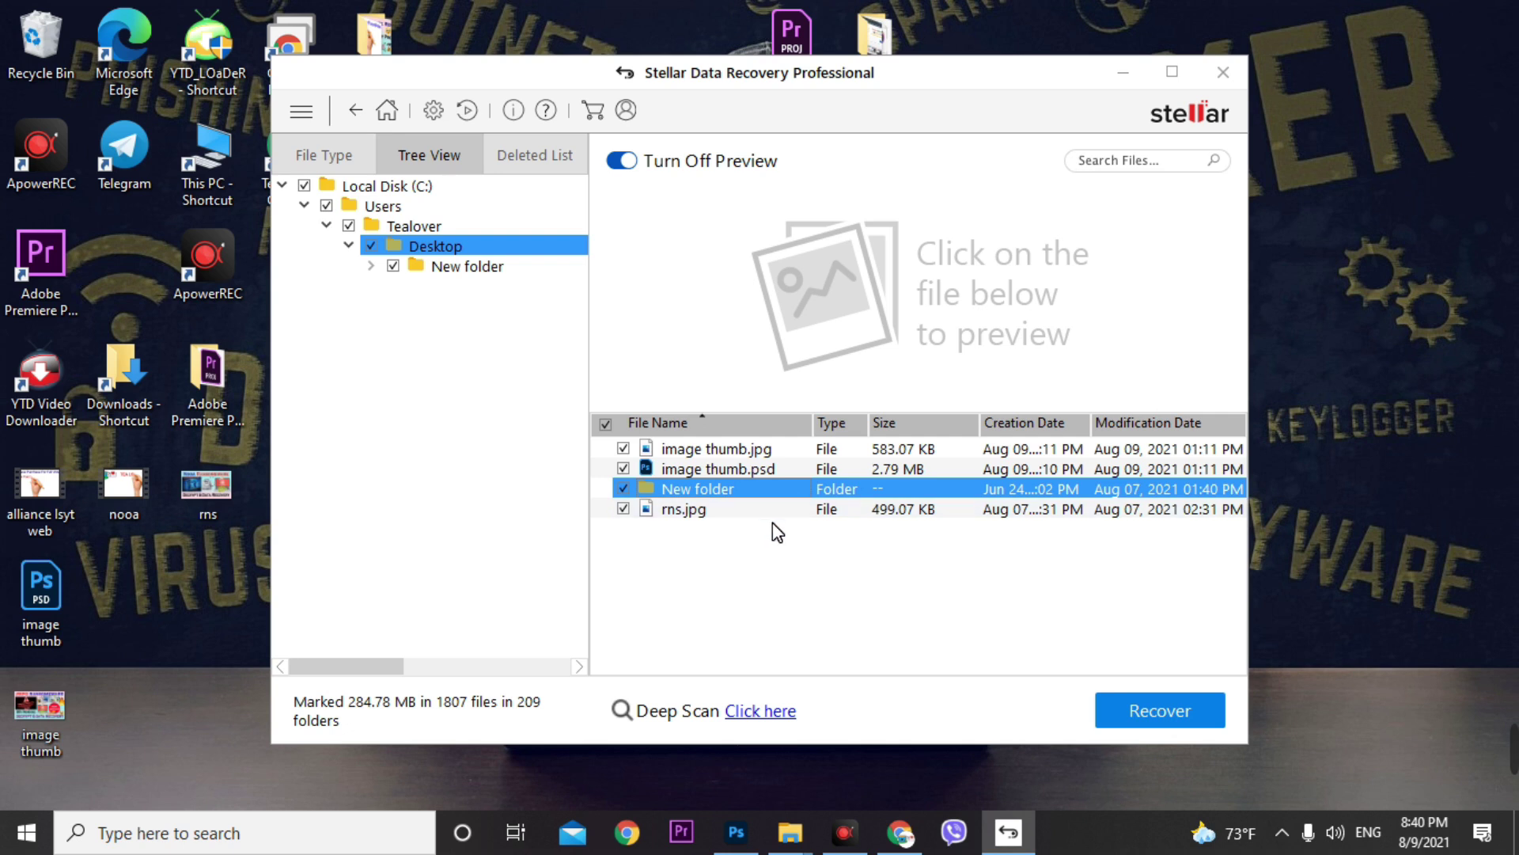
click(750, 424)
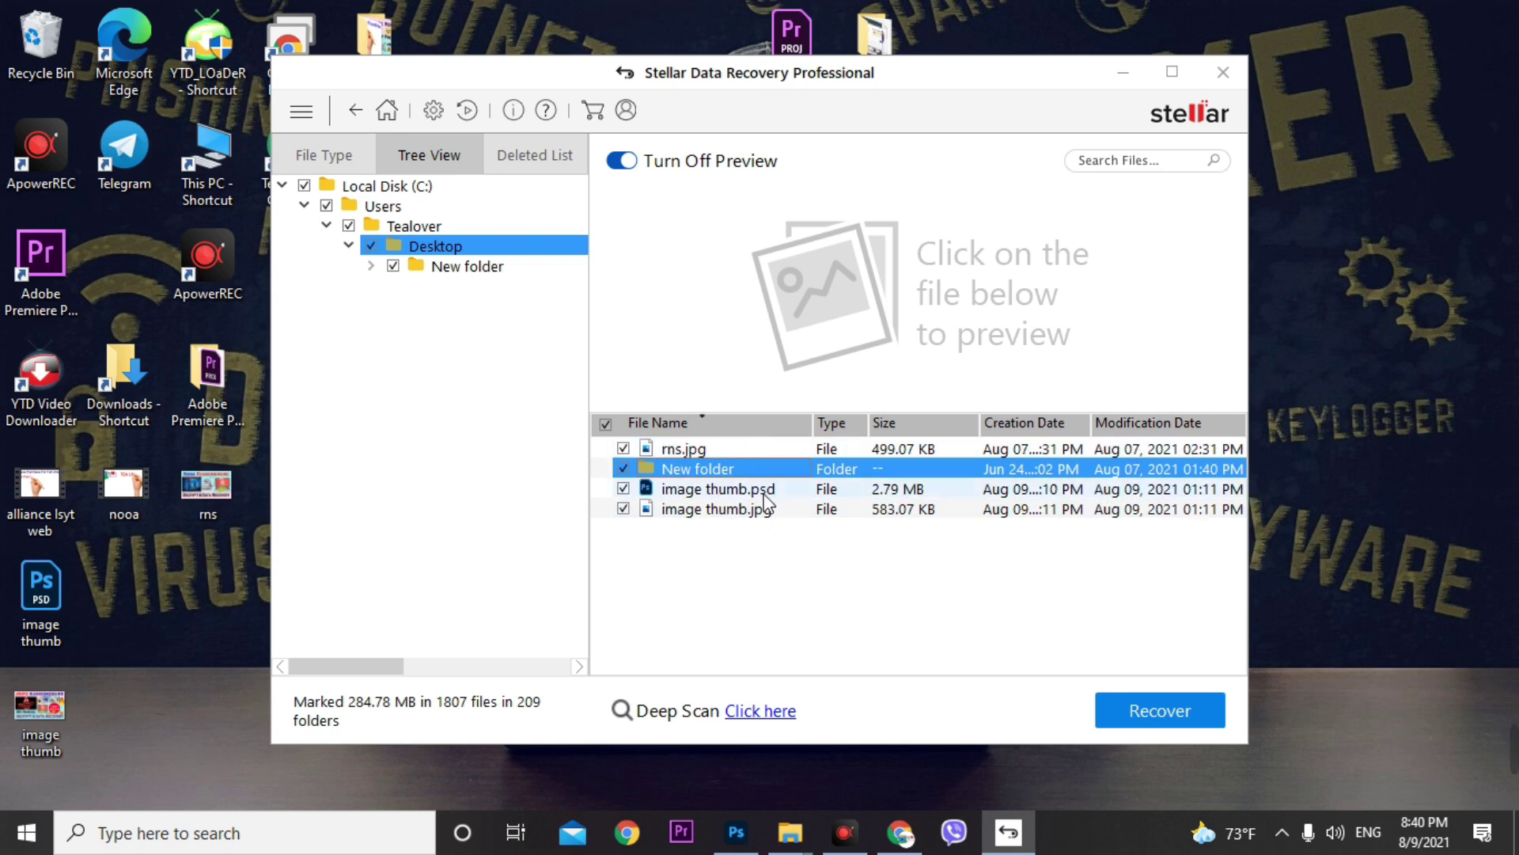